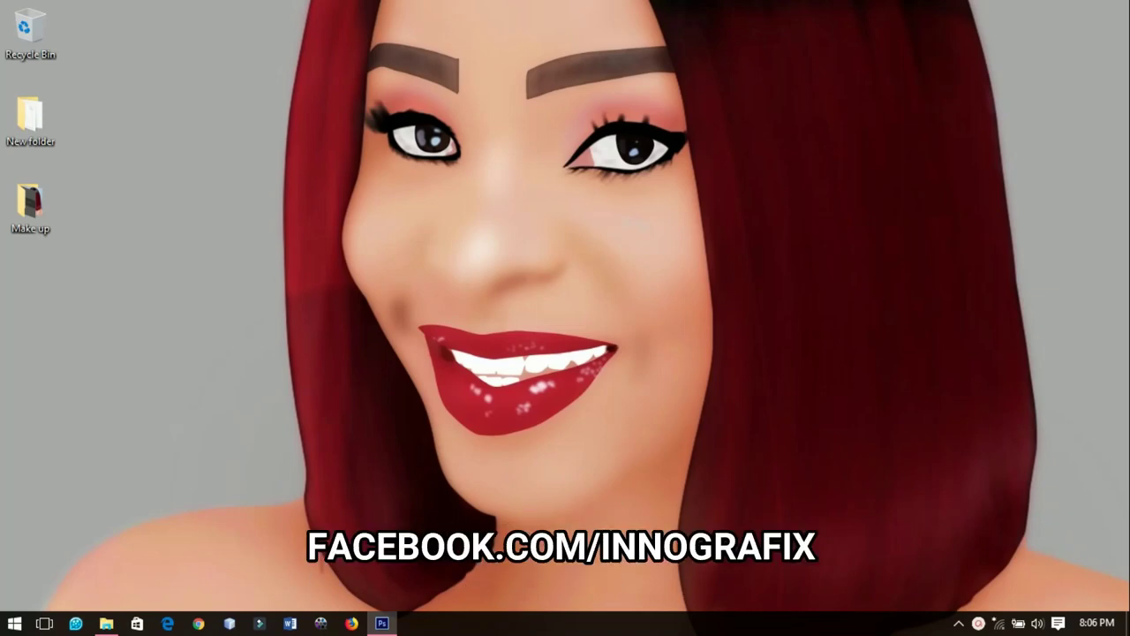
Switch to Photoshop and open the YouTube-Channel-Art-Template.jpg image.
click(380, 621)
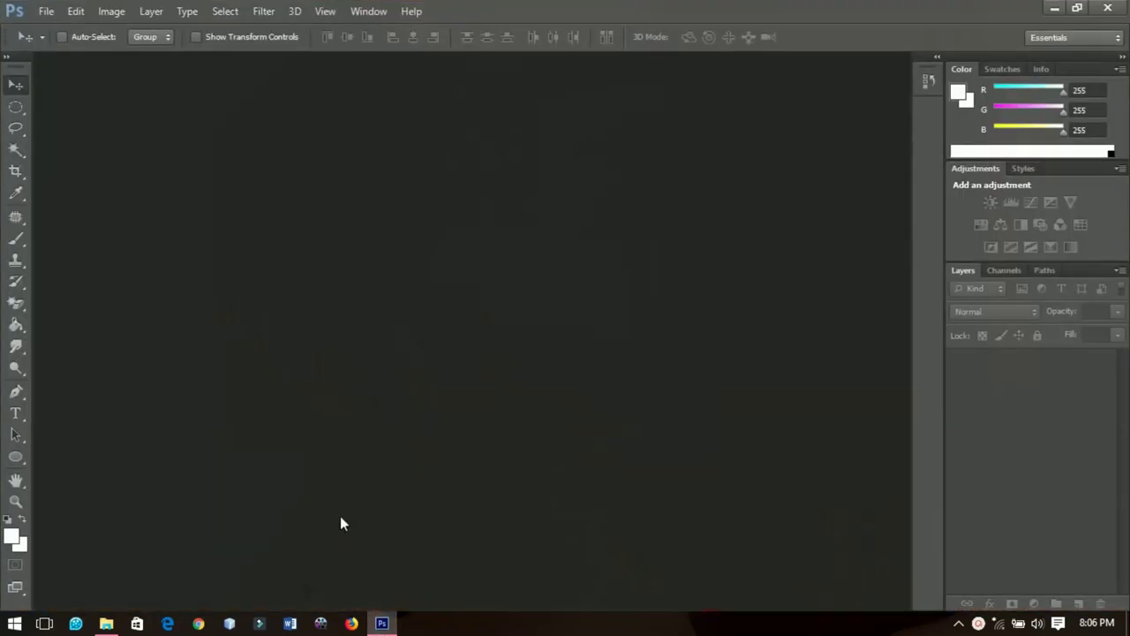
click(46, 11)
click(76, 45)
click(569, 203)
click(777, 526)
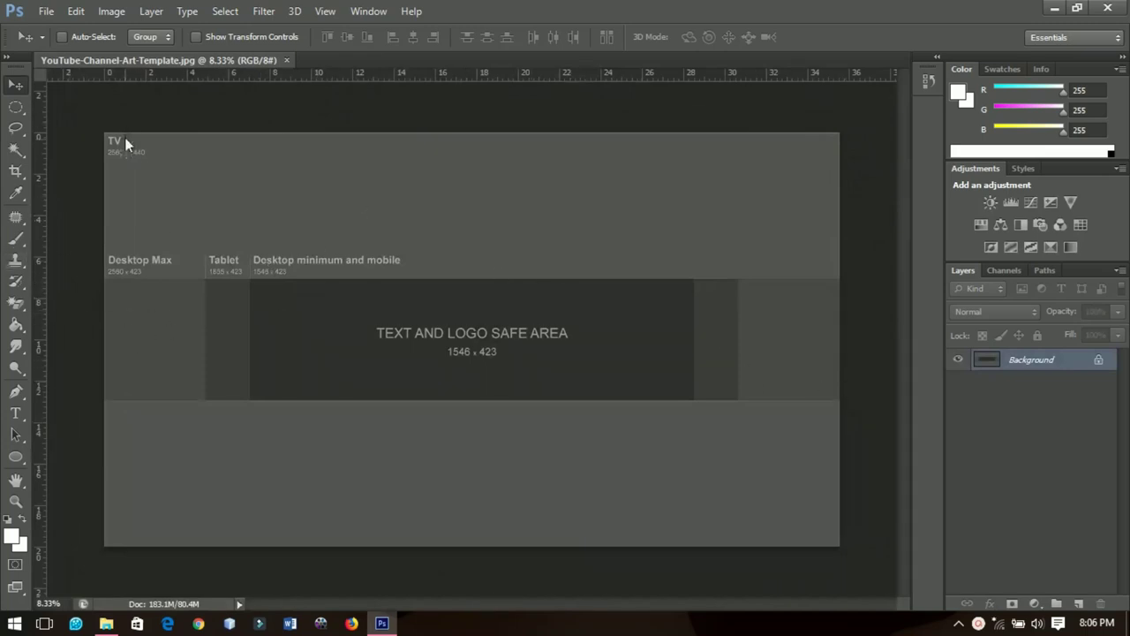
Draw a dark red rectangle about 10679 by 1800 px covering the full-width Desktop Max band of the template.
click(13, 457)
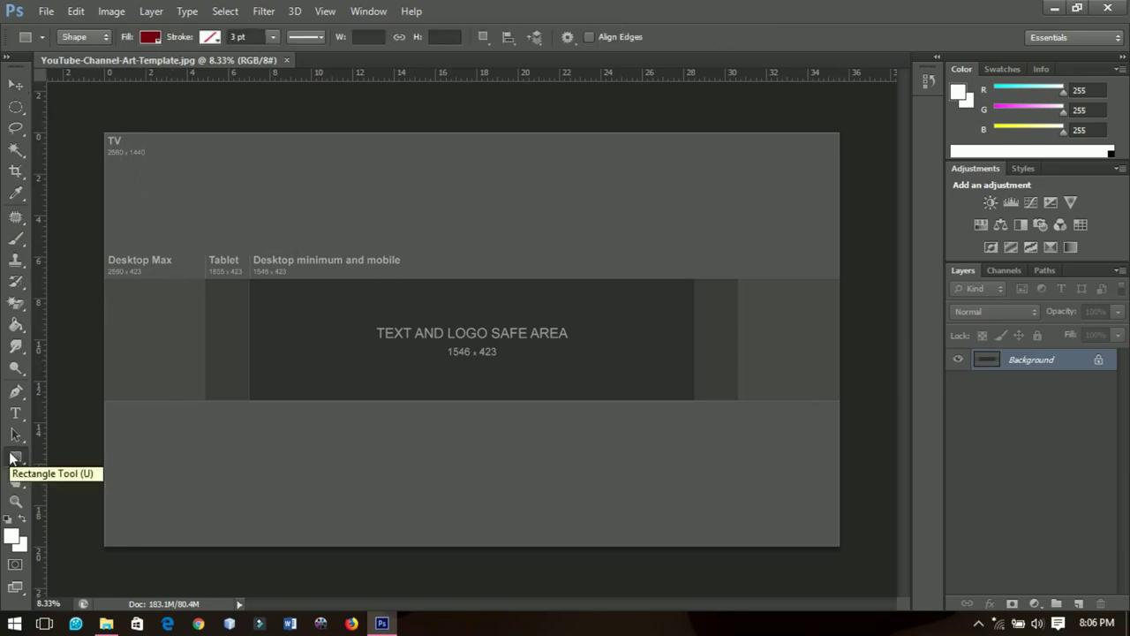
right_click(13, 456)
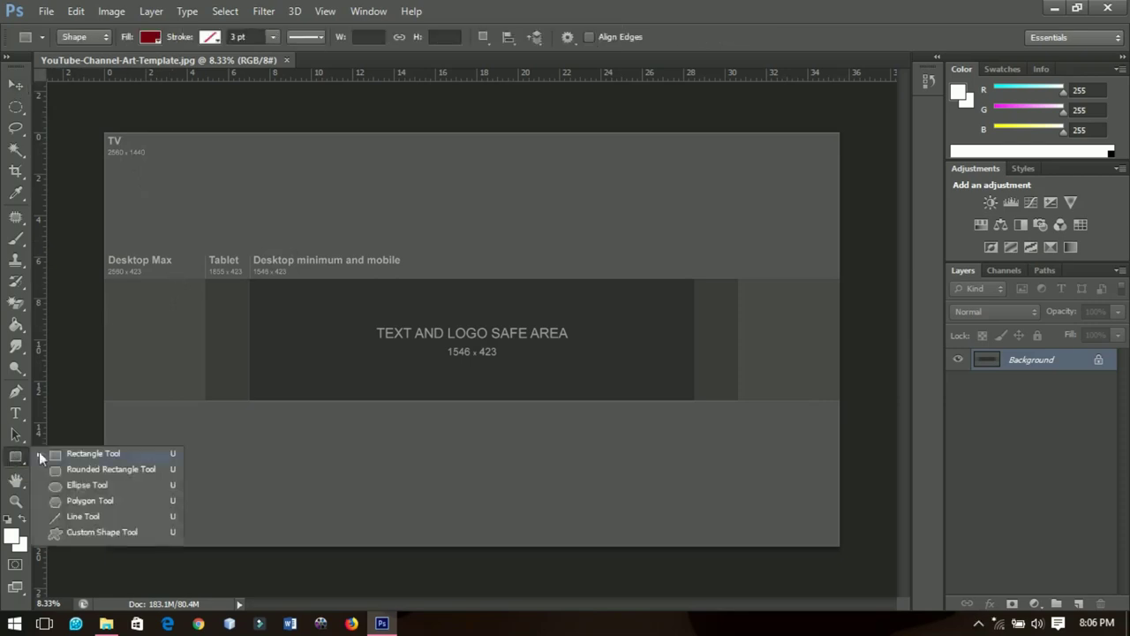
click(46, 451)
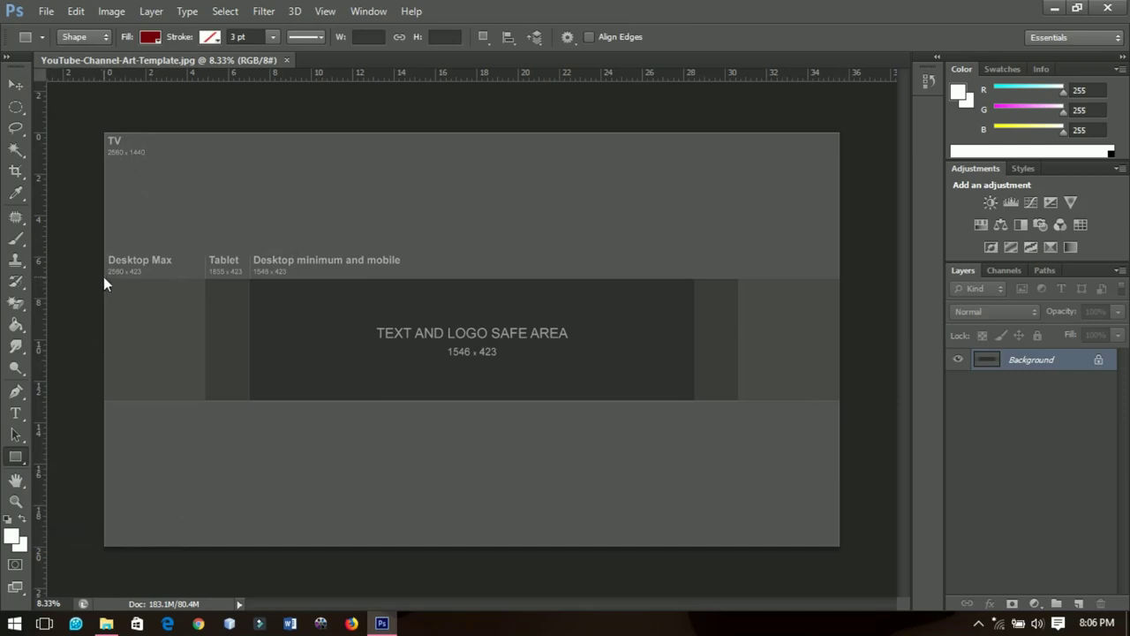
drag(105, 276, 839, 400)
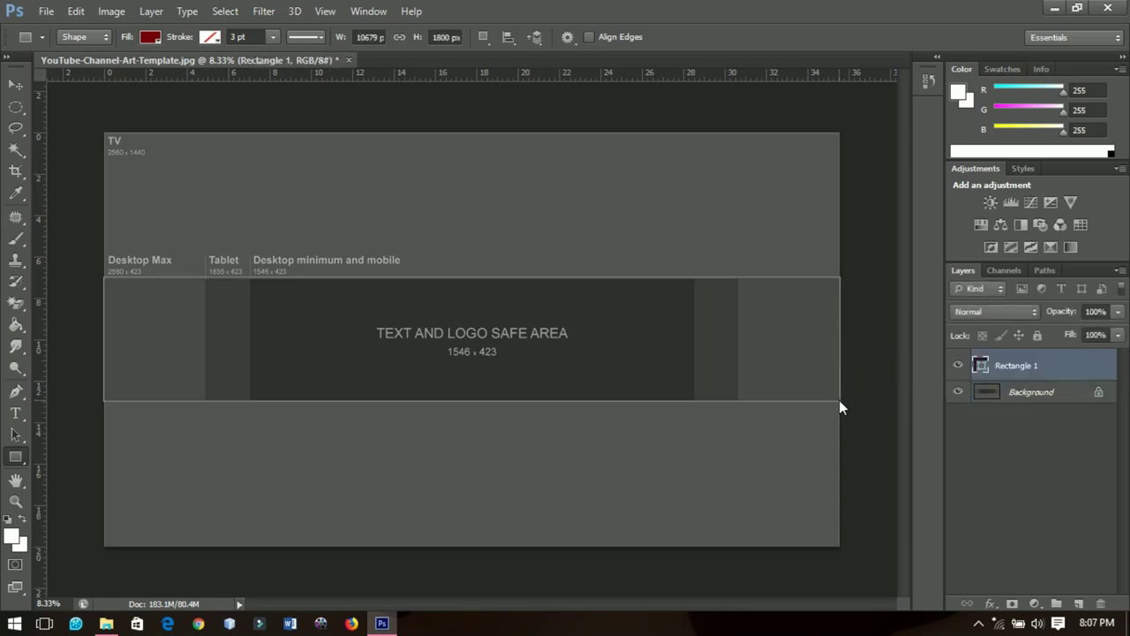
click(16, 84)
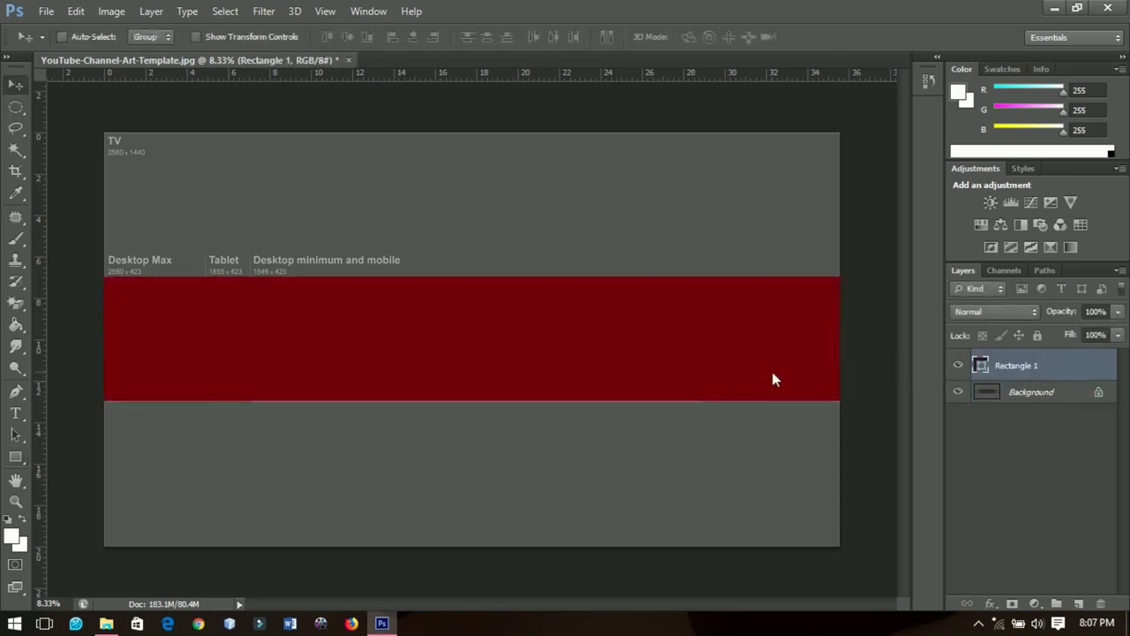
double_click(980, 367)
click(804, 254)
click(675, 388)
click(800, 425)
click(803, 368)
click(702, 368)
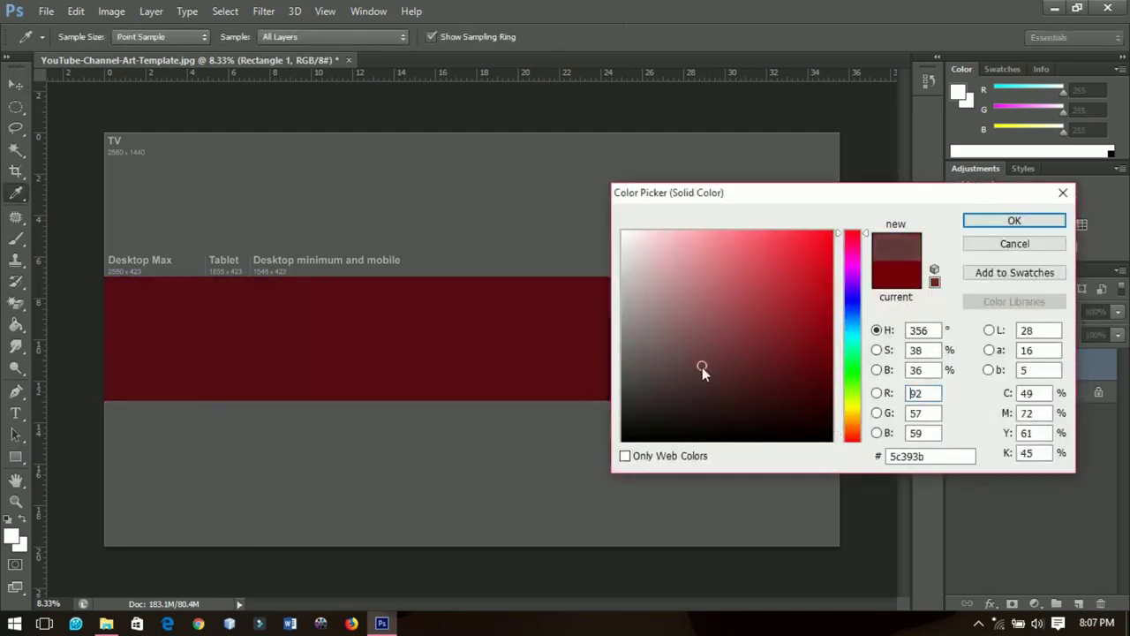
click(1012, 245)
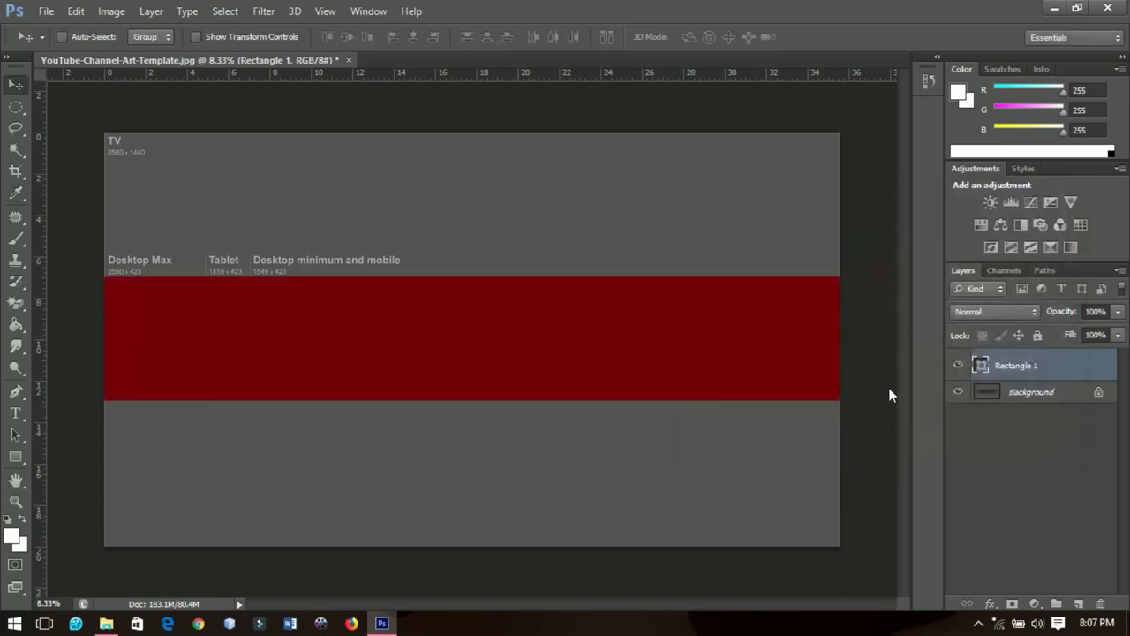
Convert the rectangle layer to a smart object and open its contents for editing.
right_click(1007, 365)
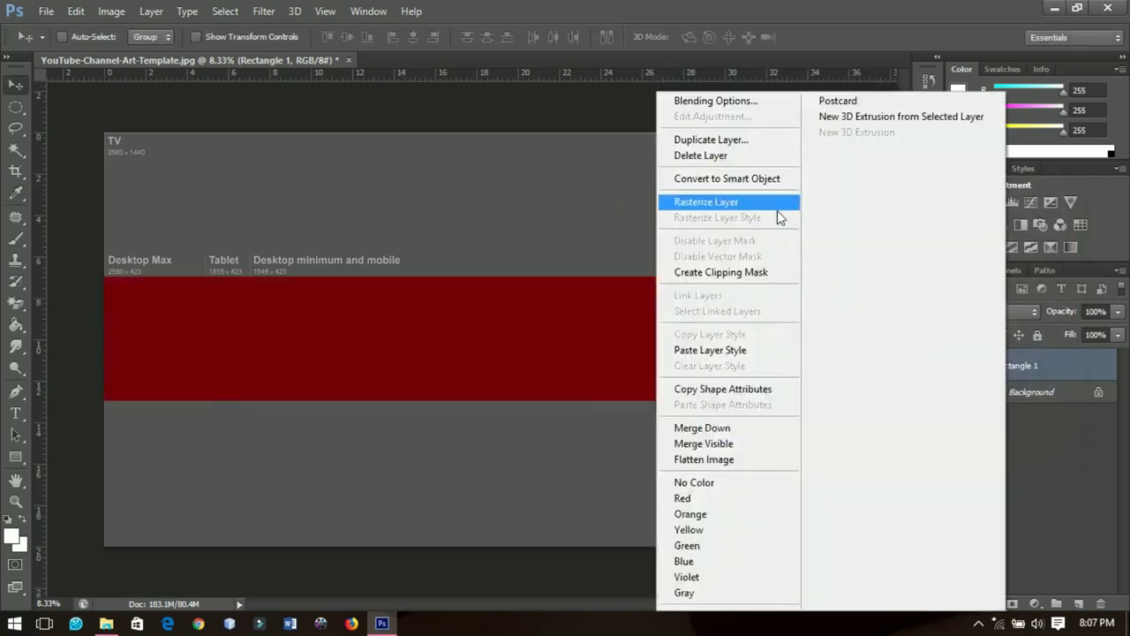
click(764, 179)
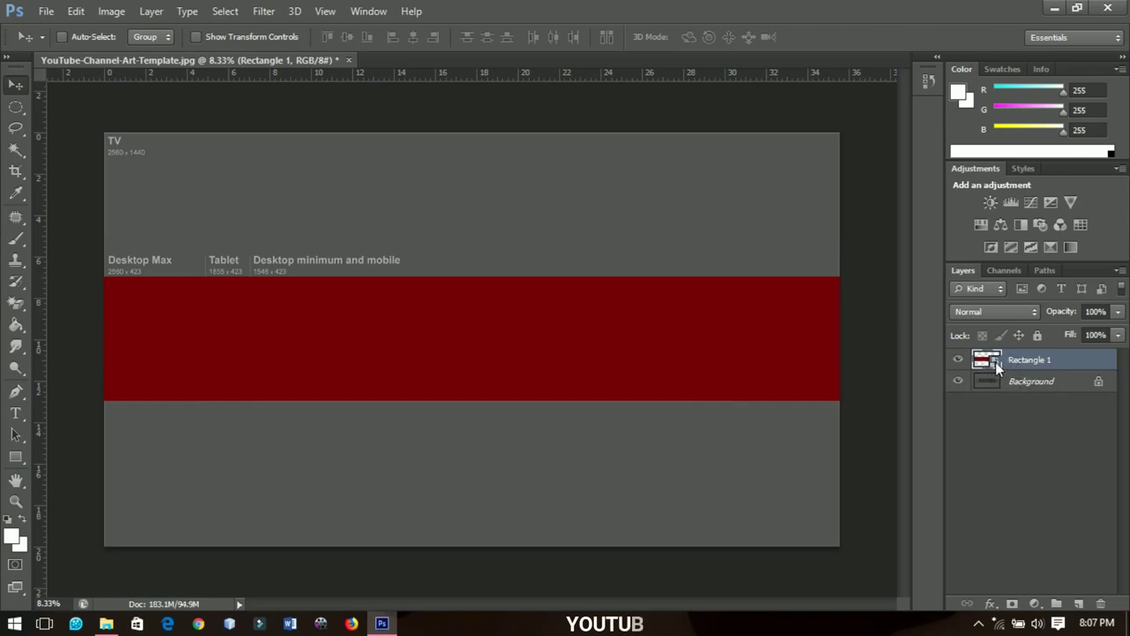
double_click(996, 369)
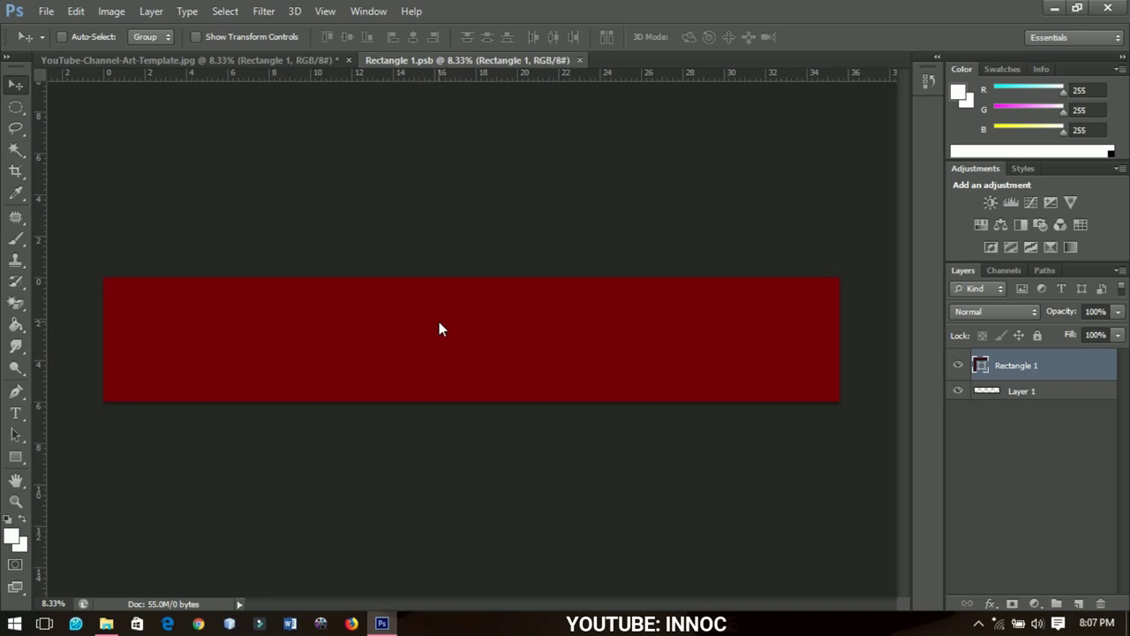
Draw an ellipse about 2568 by 2460 px over the left end of the red banner.
click(15, 457)
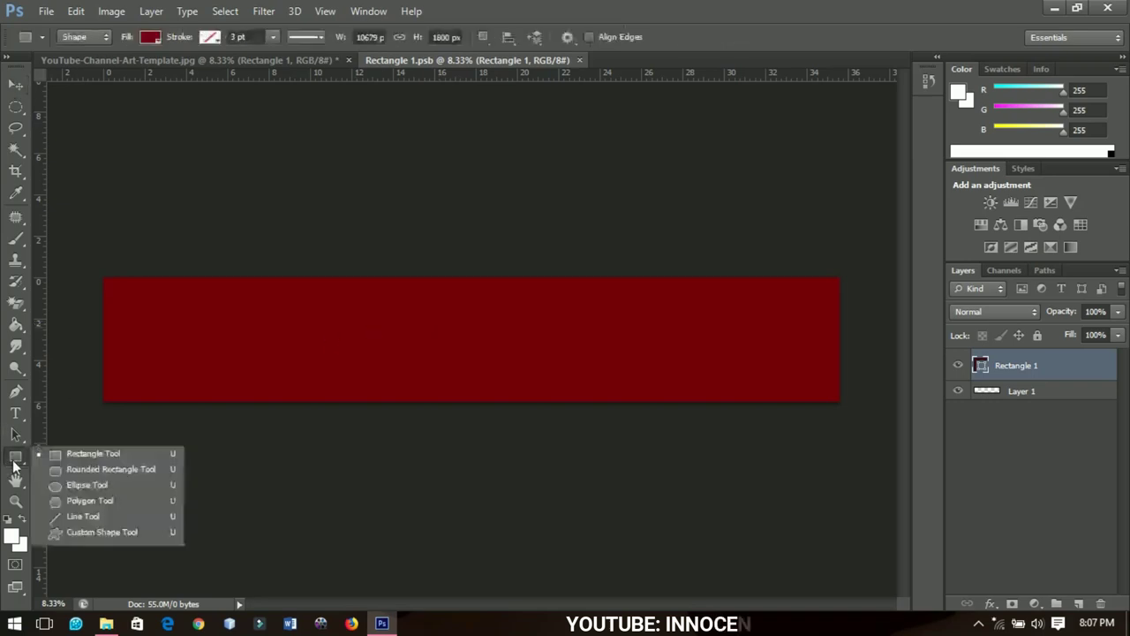
click(78, 487)
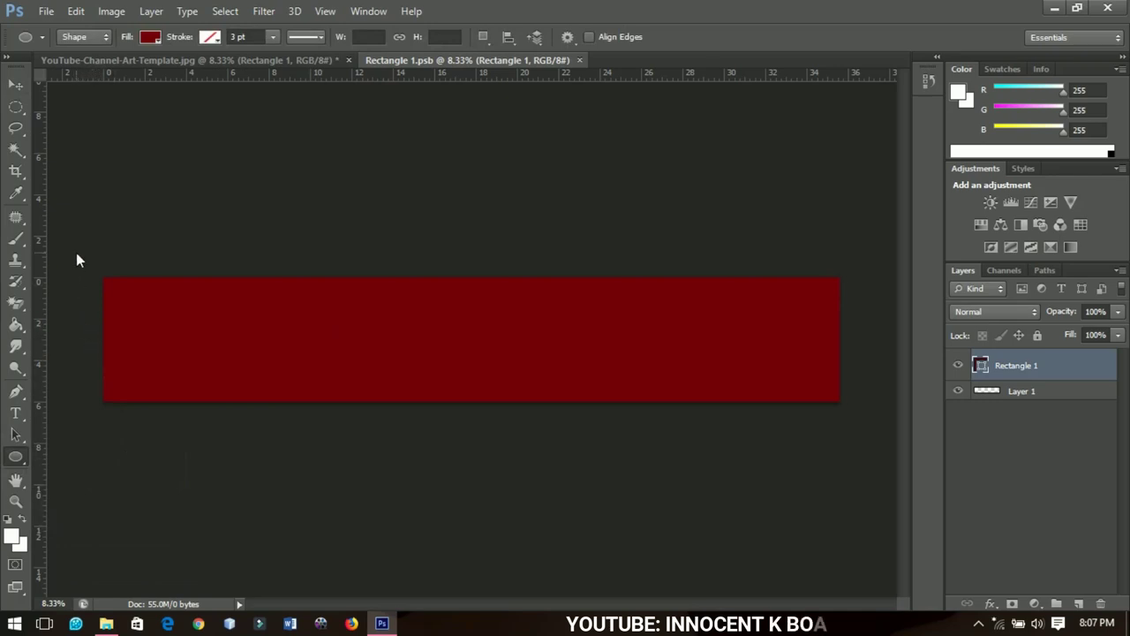
drag(76, 252, 253, 421)
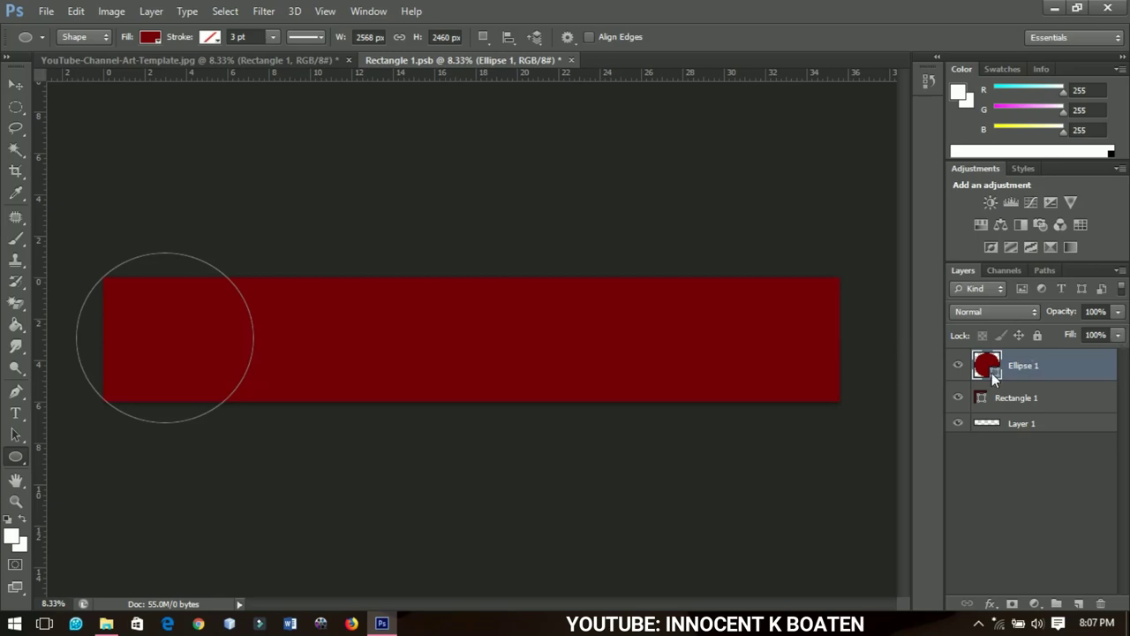
Fill the ellipse with white (ffffff) and shift it slightly to the left on the banner.
double_click(992, 373)
drag(806, 367, 601, 206)
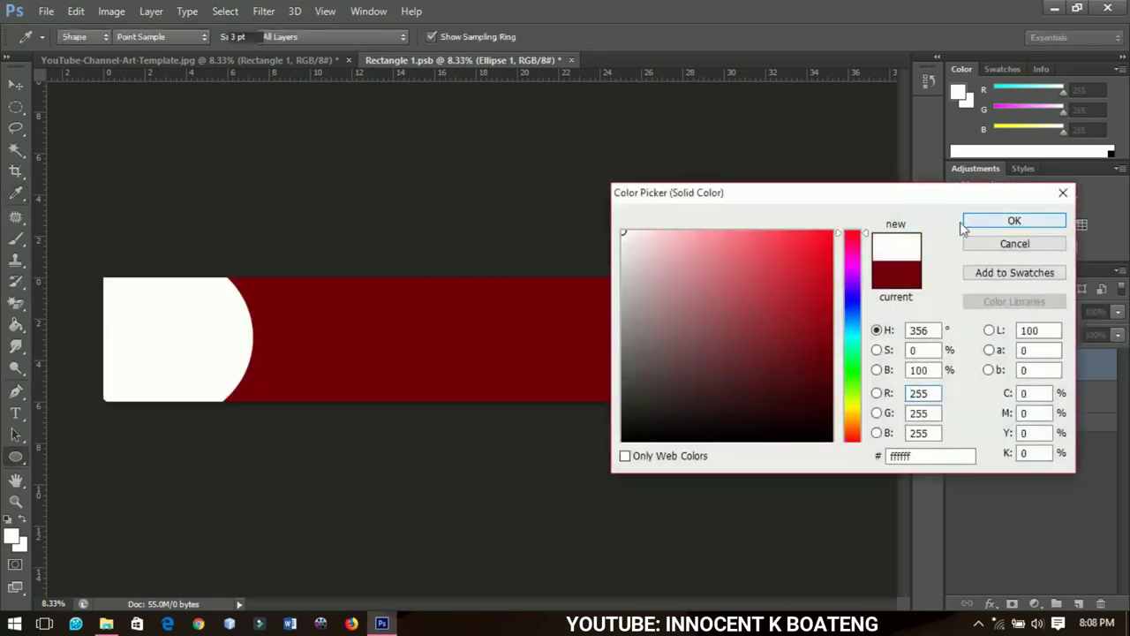
click(979, 227)
key(v)
drag(200, 332, 199, 332)
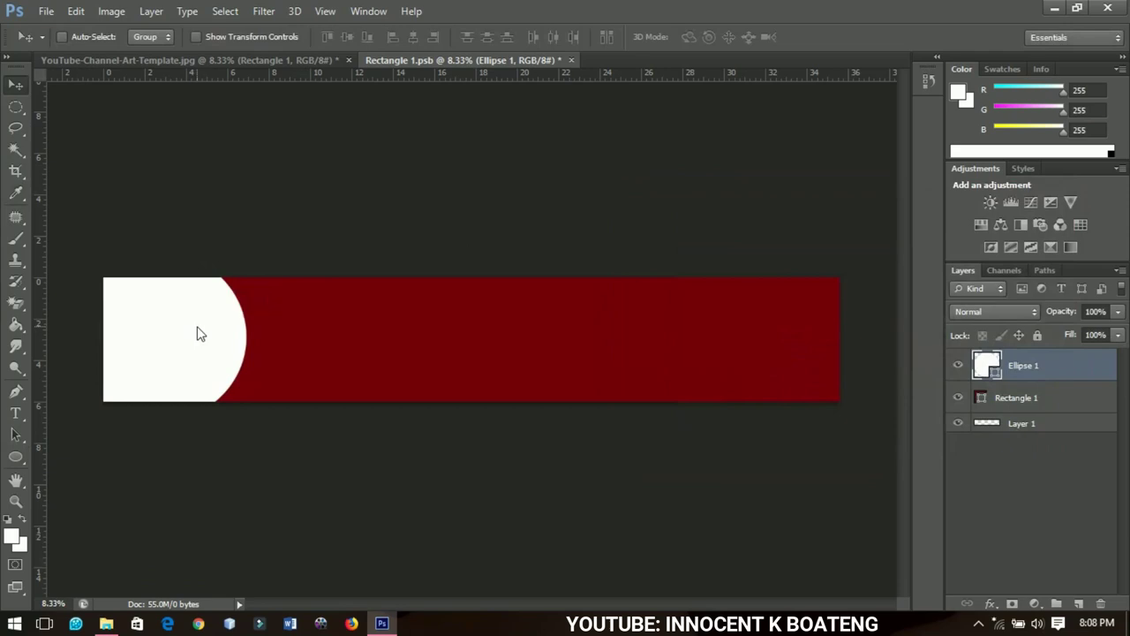
Add a thicker outside stroke to the white ellipse in orange, colour fd5900.
right_click(1049, 368)
click(715, 101)
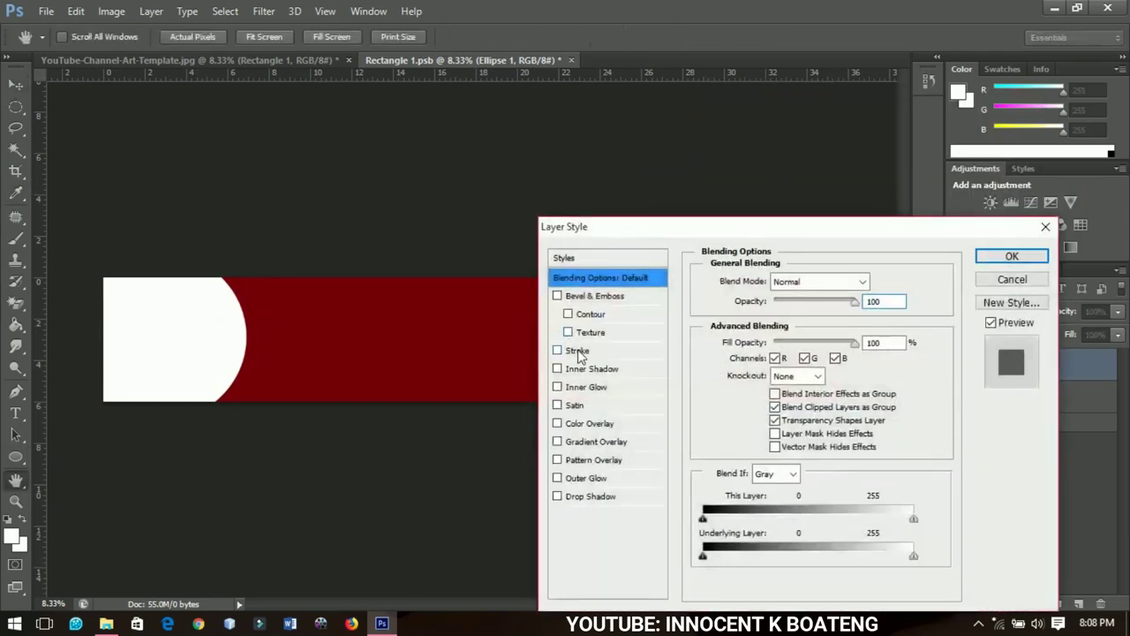
click(578, 353)
drag(764, 280, 778, 282)
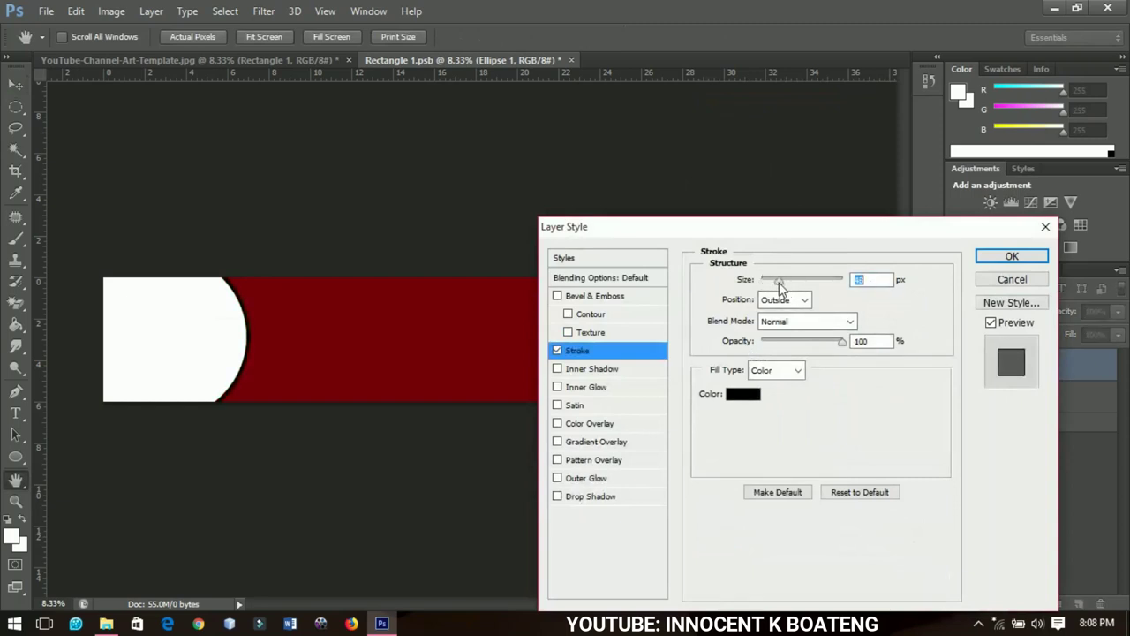
click(743, 394)
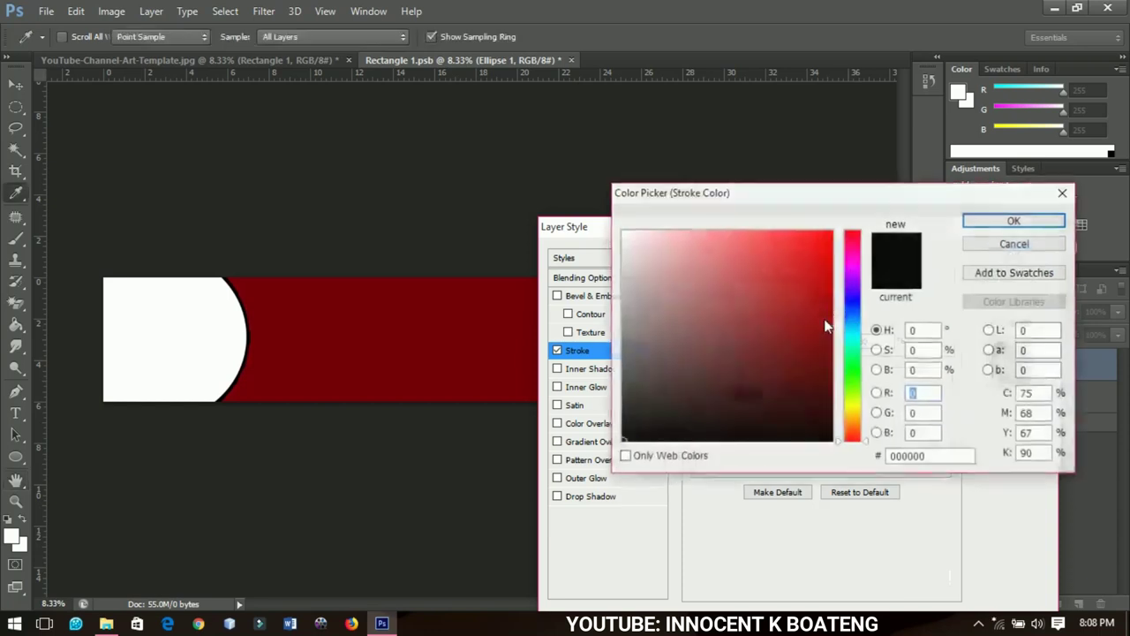
click(853, 429)
click(853, 434)
click(831, 234)
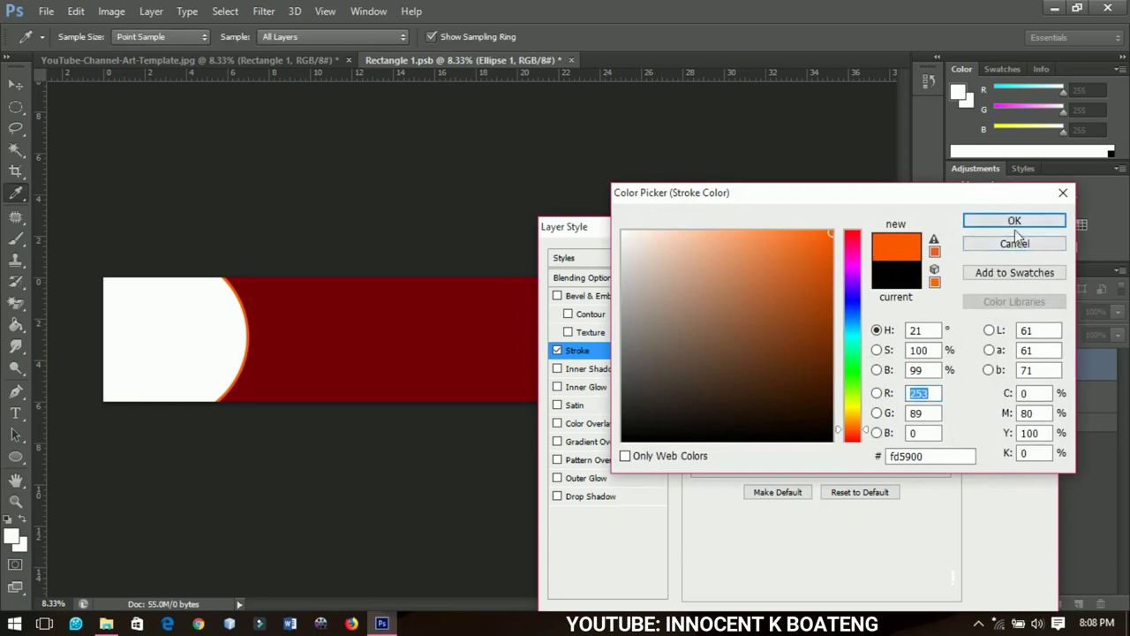
click(1012, 219)
click(1012, 257)
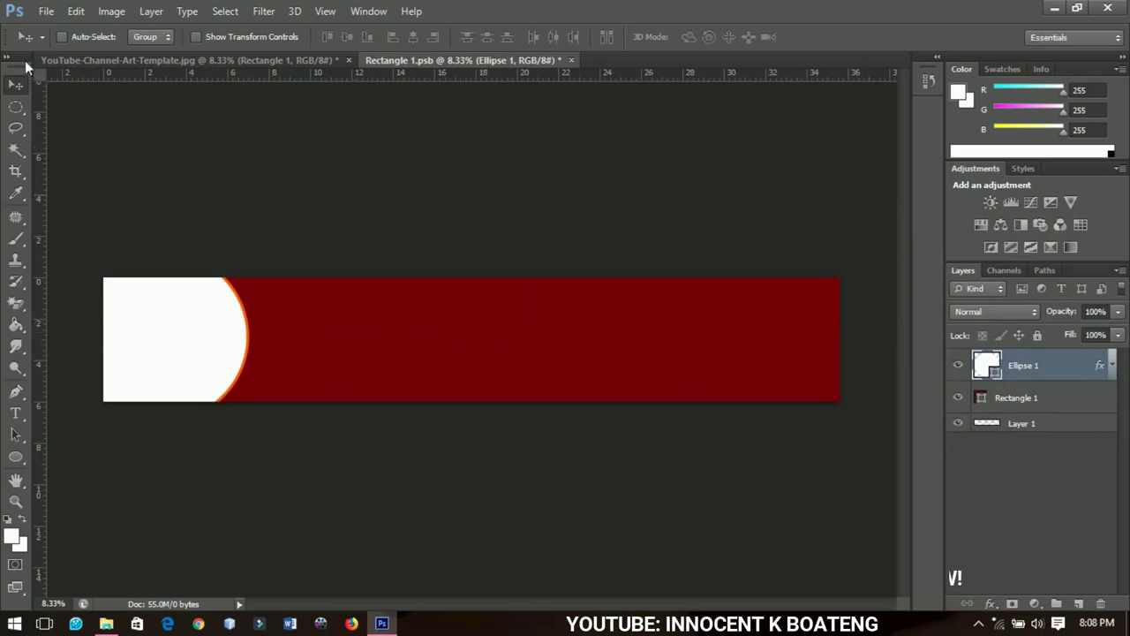
Place the portrait photo from the Make up folder into the banner and move it over the white ellipse.
click(45, 10)
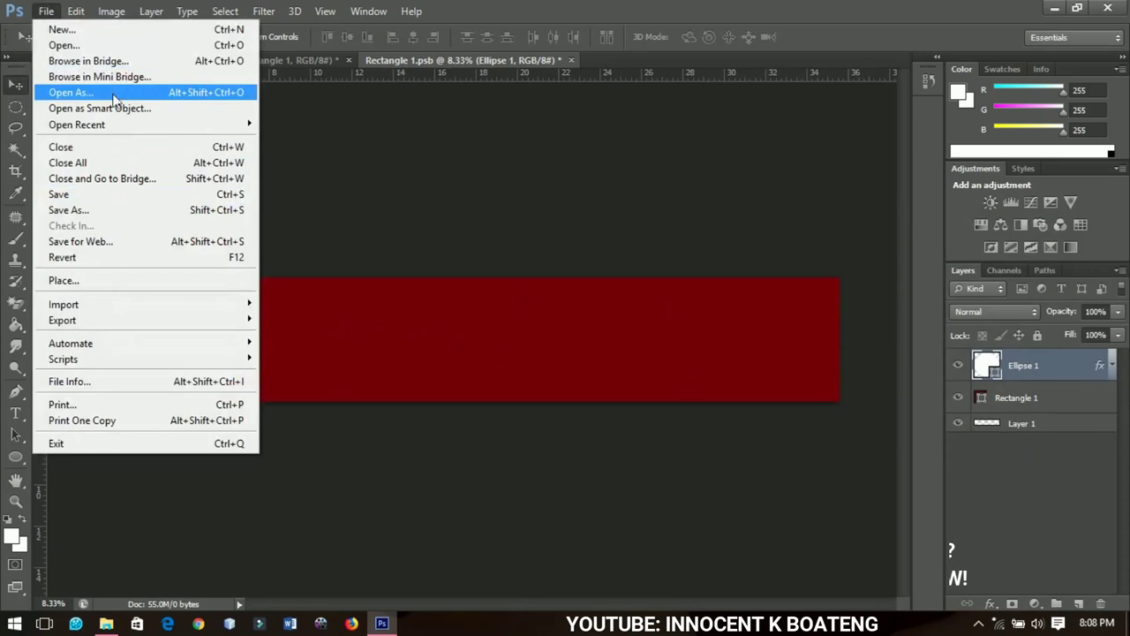
click(110, 281)
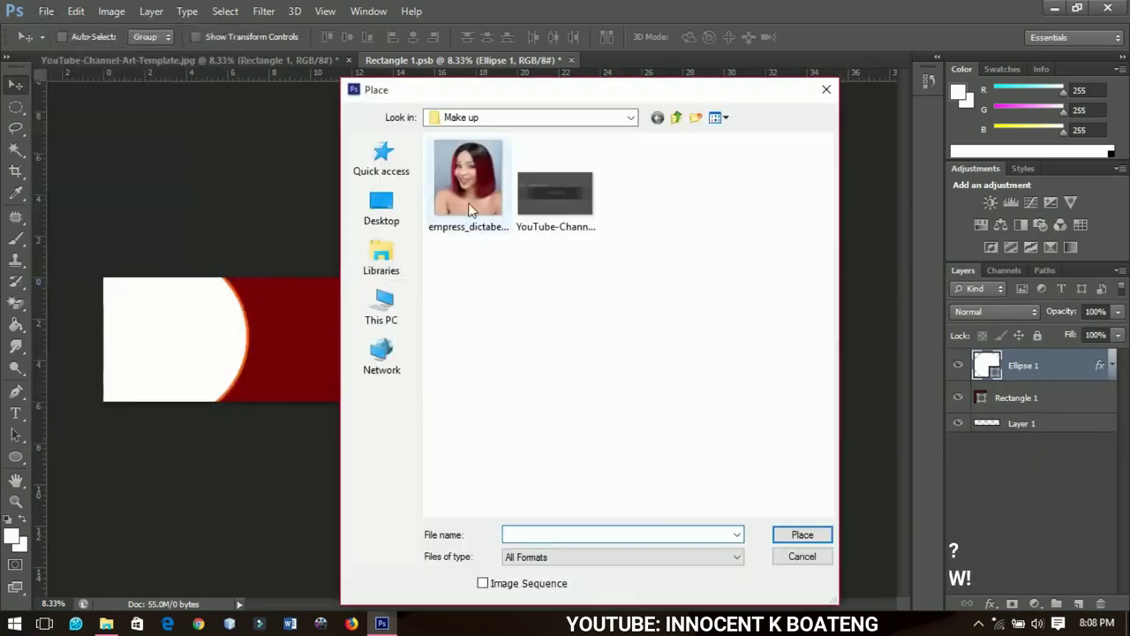
click(468, 181)
click(803, 535)
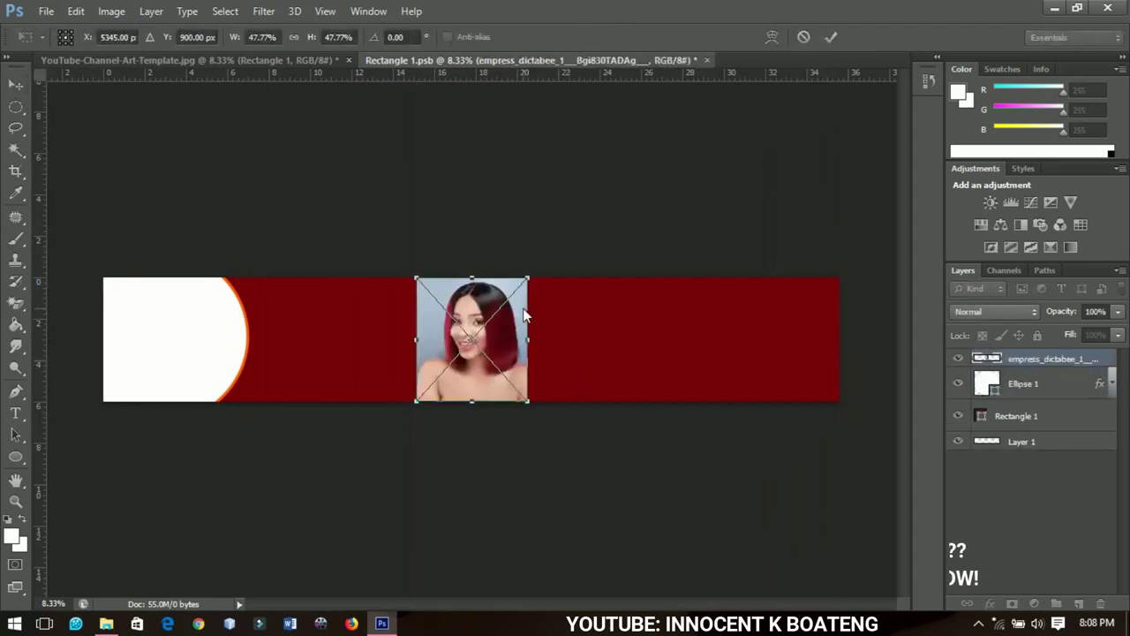
key(Return)
drag(515, 348, 220, 341)
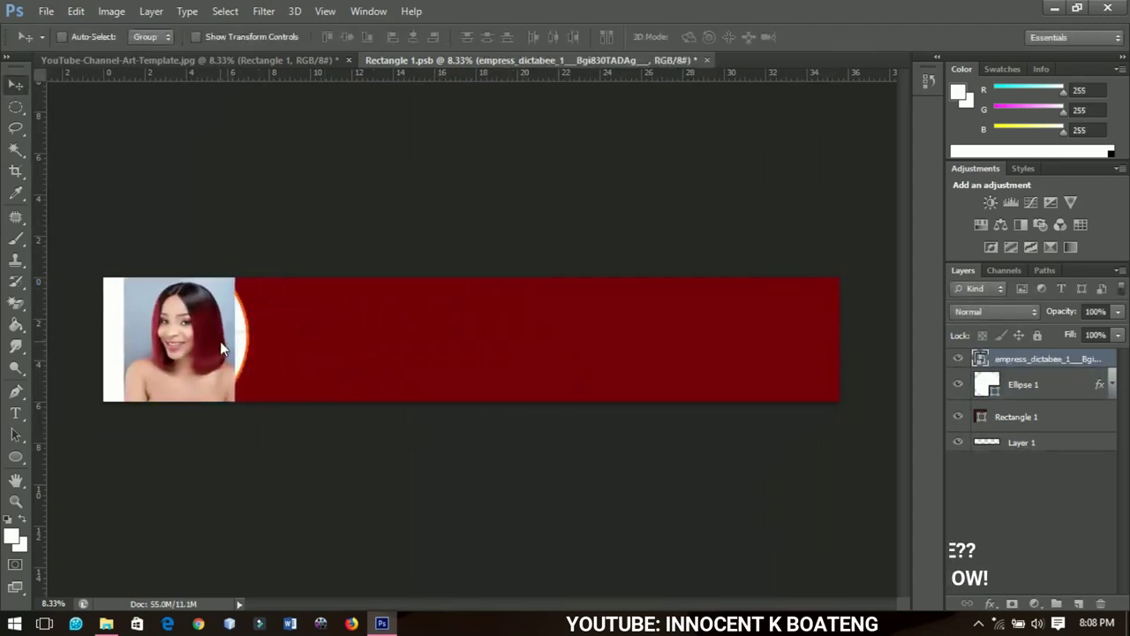
Rasterize the portrait layer and clip it to the ellipse with a clipping mask.
right_click(1039, 363)
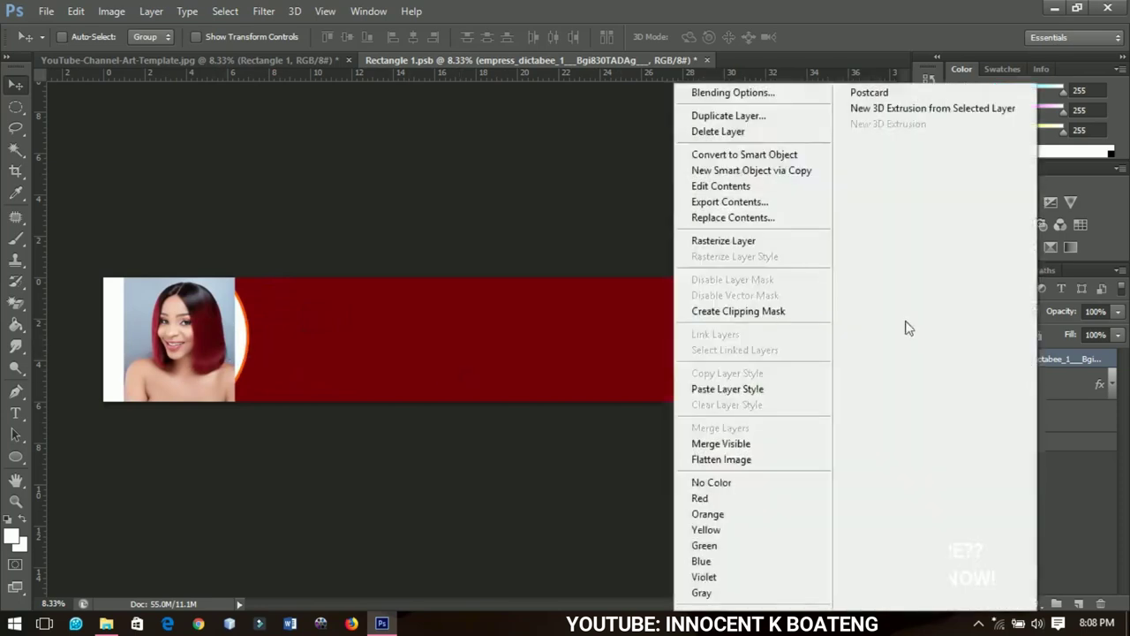
click(763, 246)
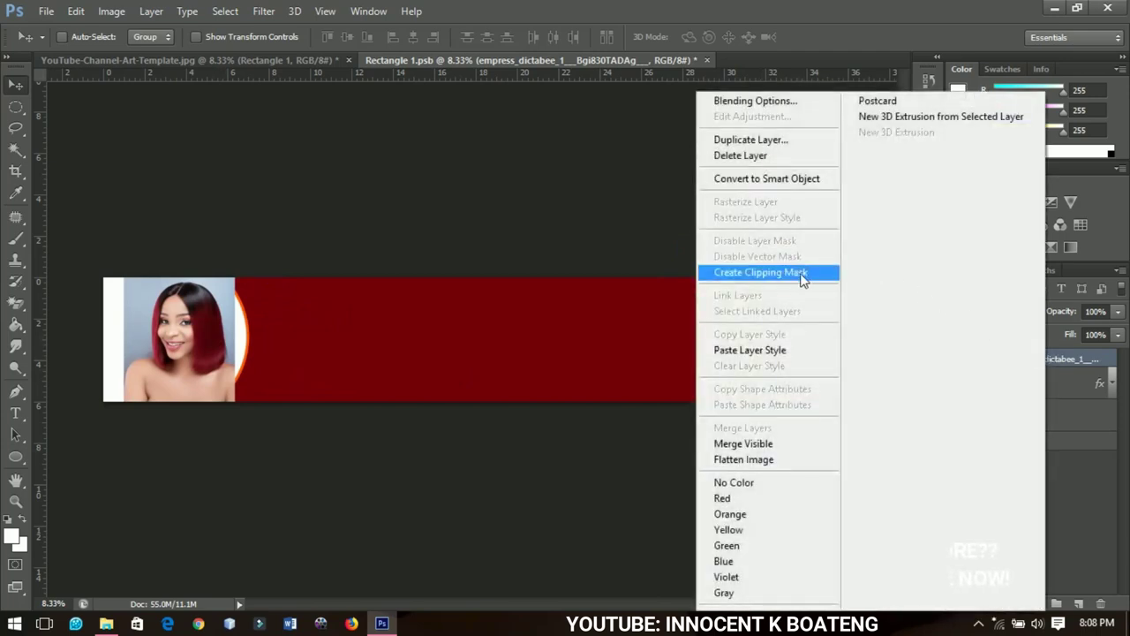
click(804, 278)
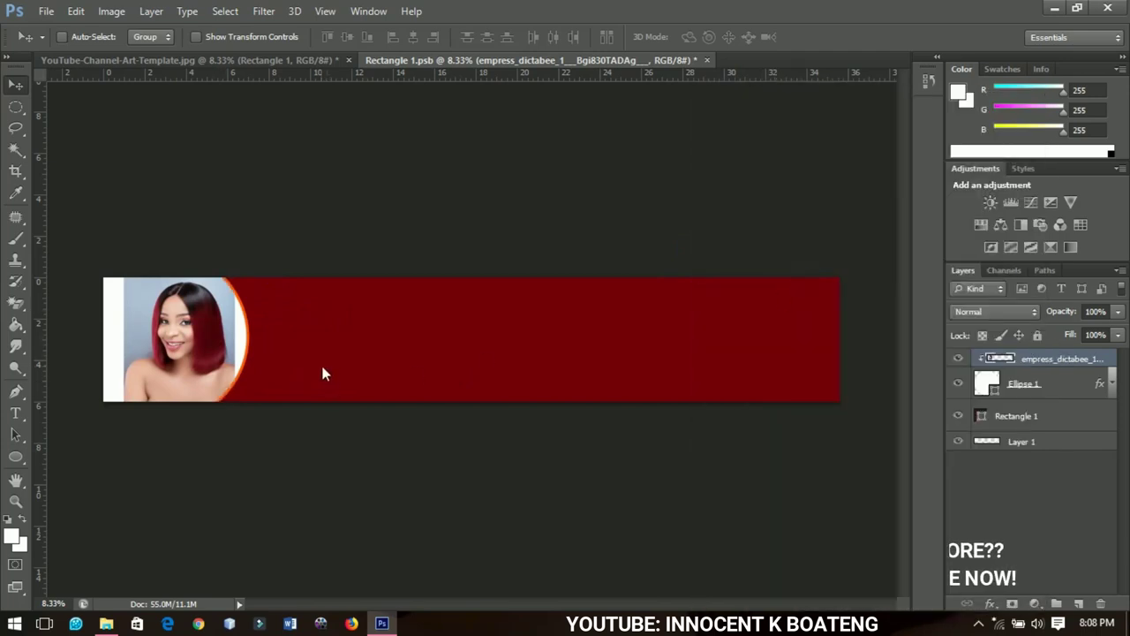
Enlarge the clipped portrait slightly with Free Transform and flip it horizontally.
key(z)
click(91, 294)
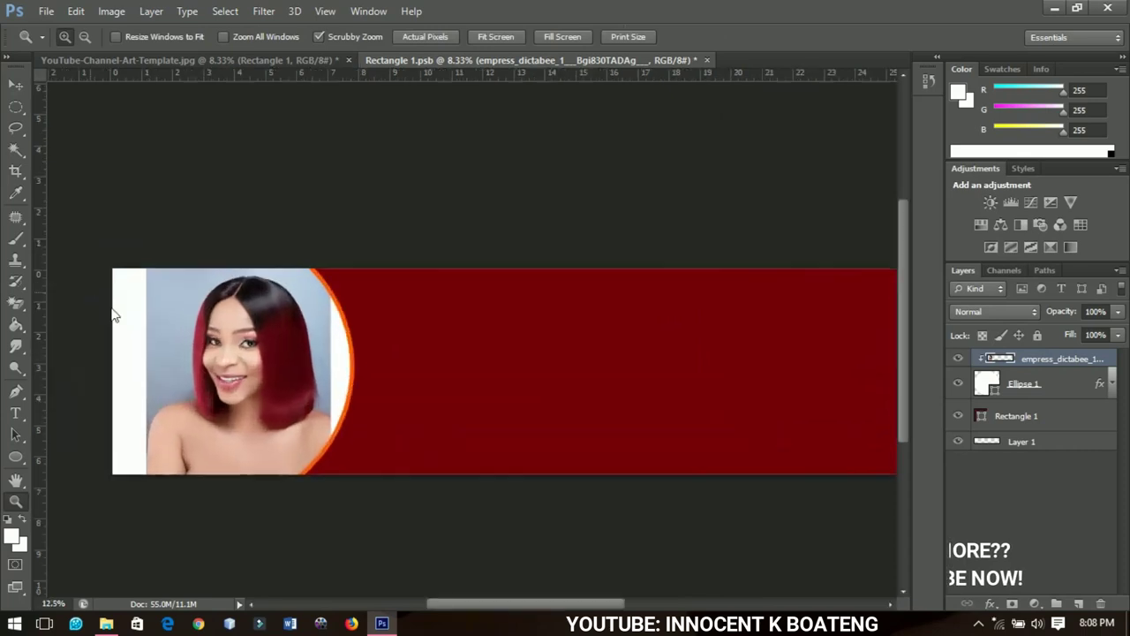
drag(256, 329, 310, 260)
click(475, 303)
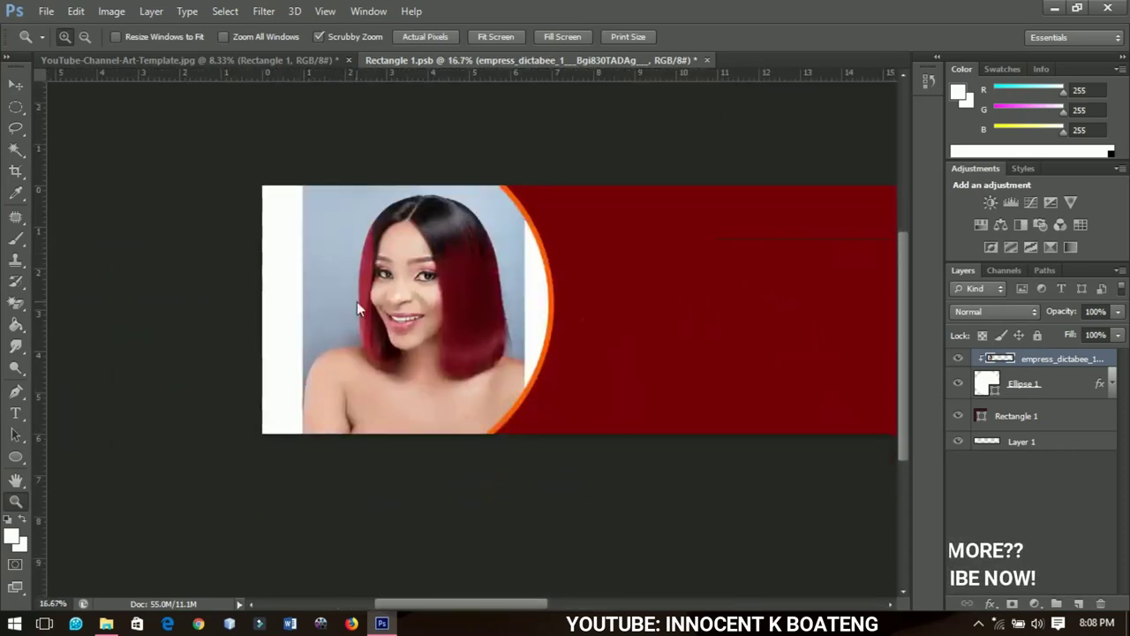
key(v)
key(ctrl+t)
drag(529, 434, 548, 447)
right_click(434, 323)
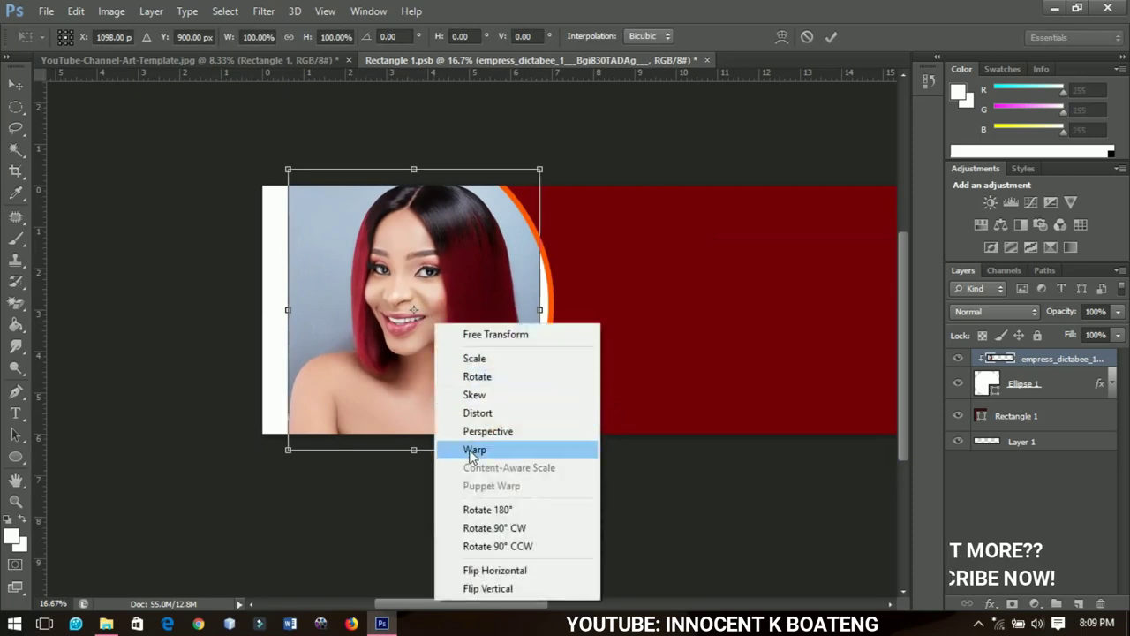
click(493, 572)
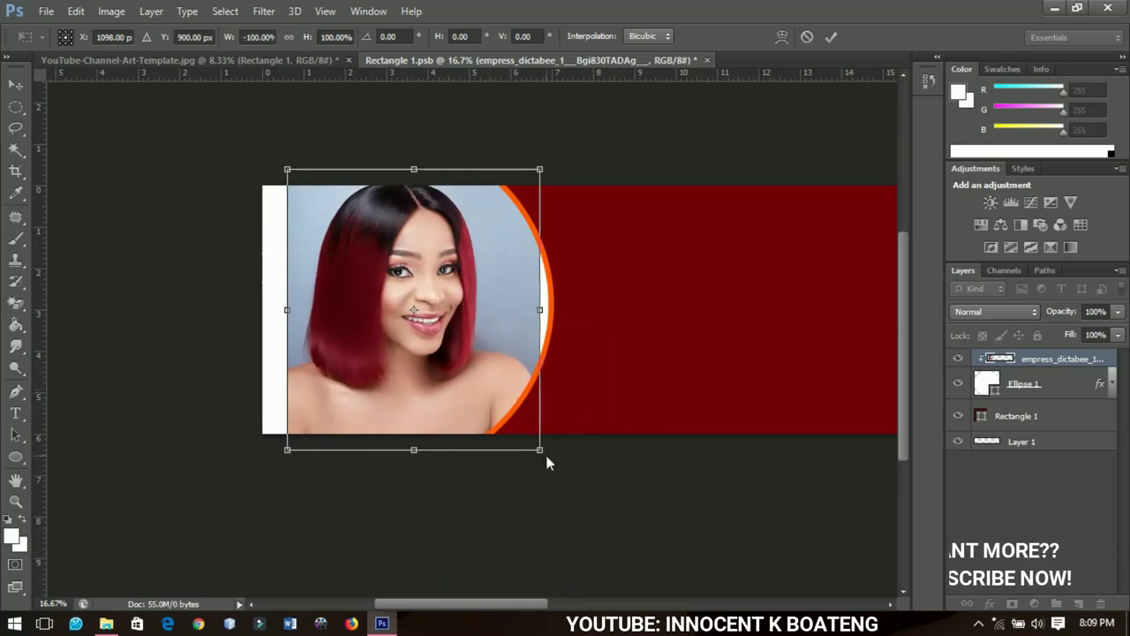
Scale the flipped portrait to about 101.8% and move it down until its top edge meets the banner's top edge.
drag(545, 456, 547, 457)
drag(498, 390, 499, 395)
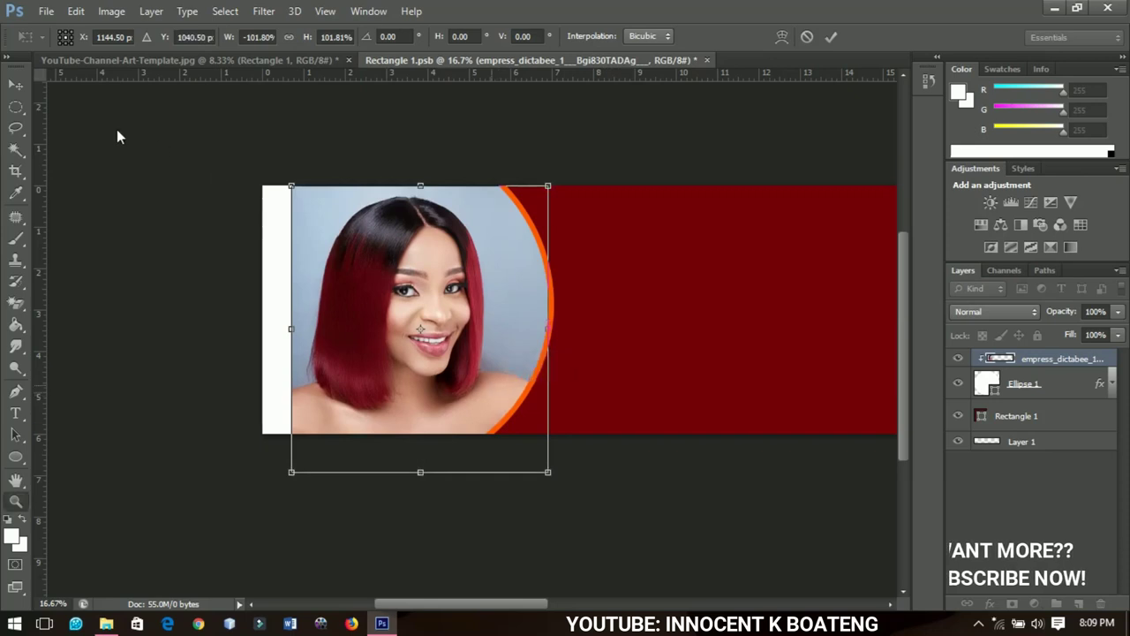
key(Return)
click(23, 88)
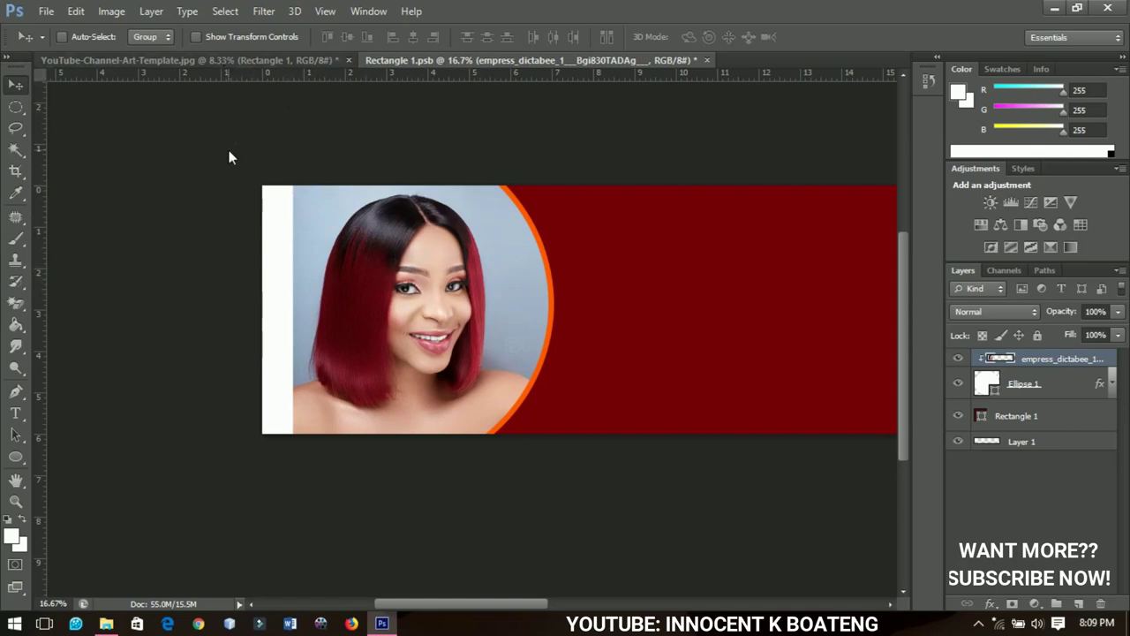
Add the brand owner's first name in possessive form as white 72 pt text in the Messenger Pigeon font, near the banner's centre.
scroll(228, 157, down, 3)
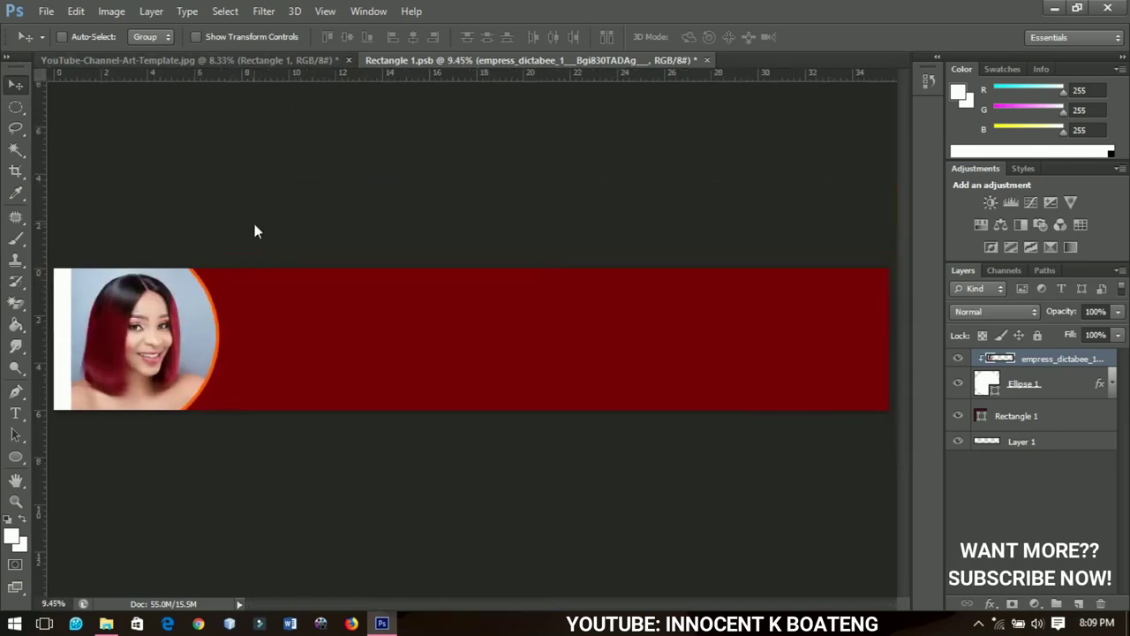
click(16, 415)
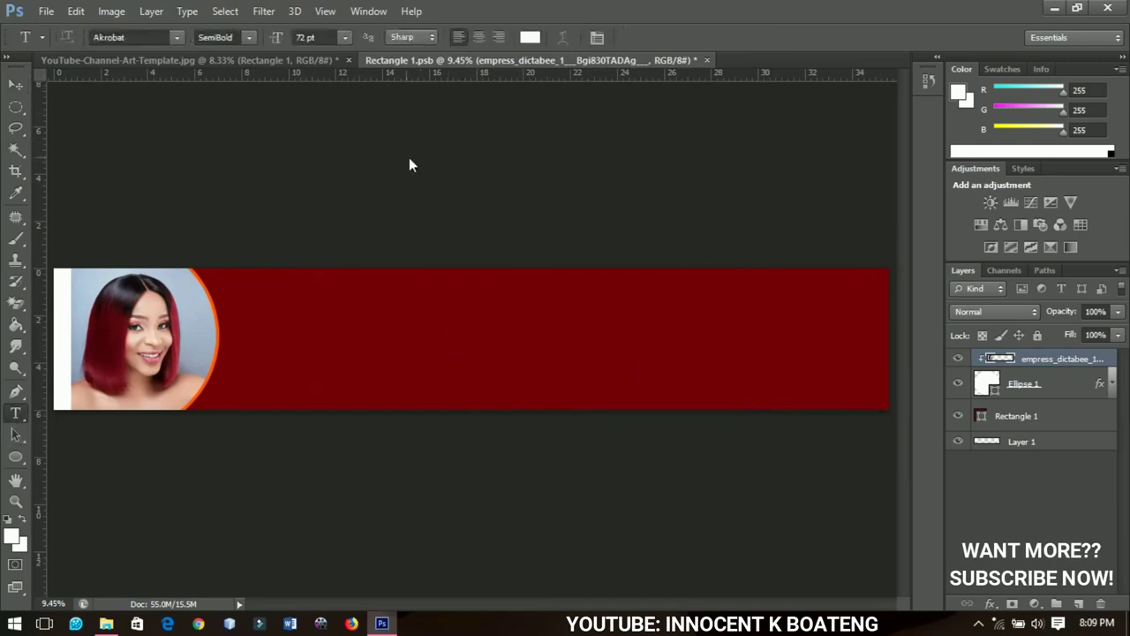
click(142, 37)
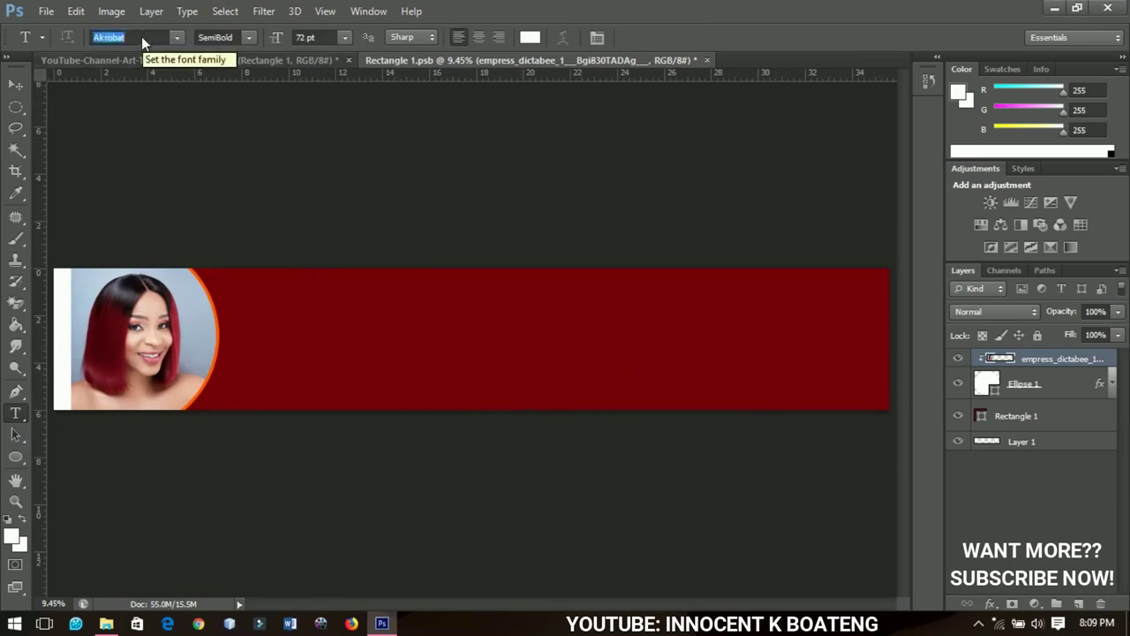
text(mess)
key(Return)
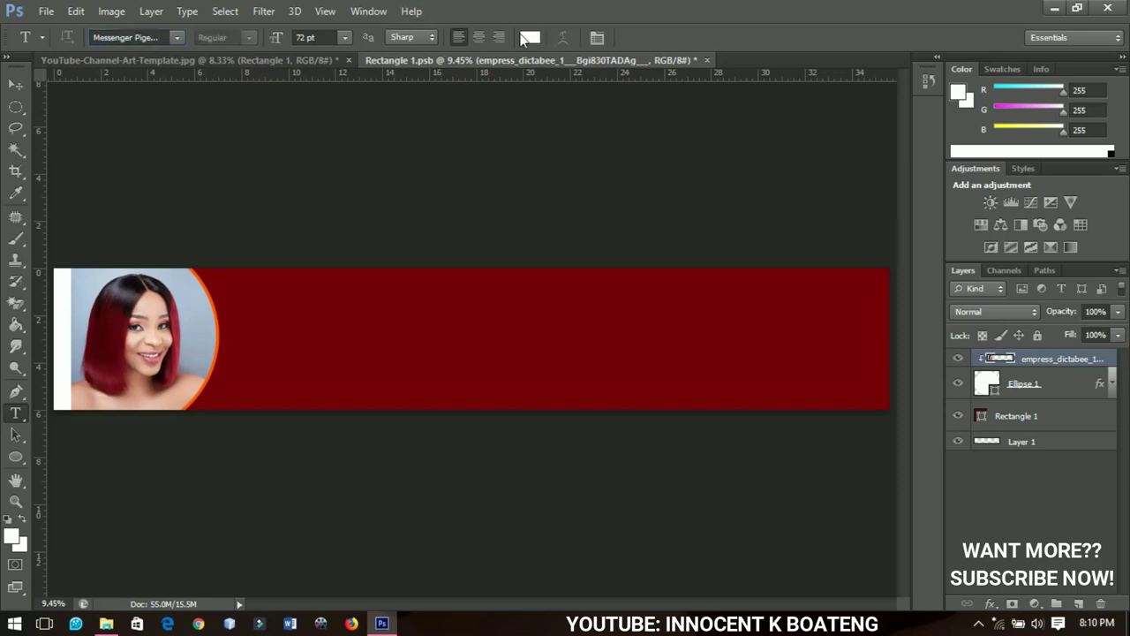
click(419, 326)
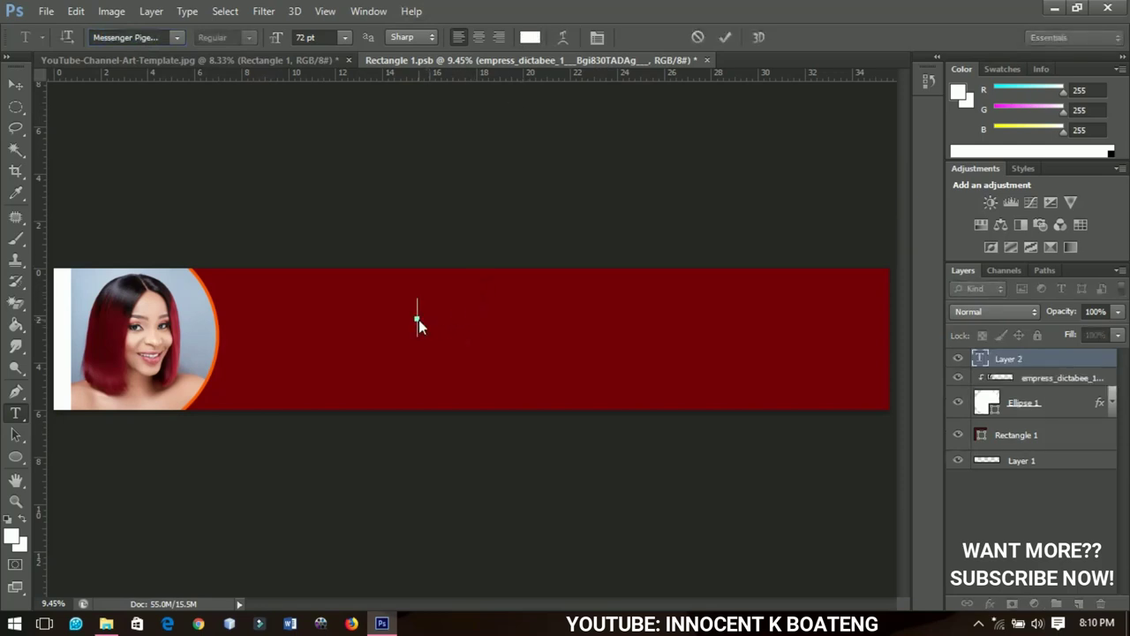
text(Benedicta's)
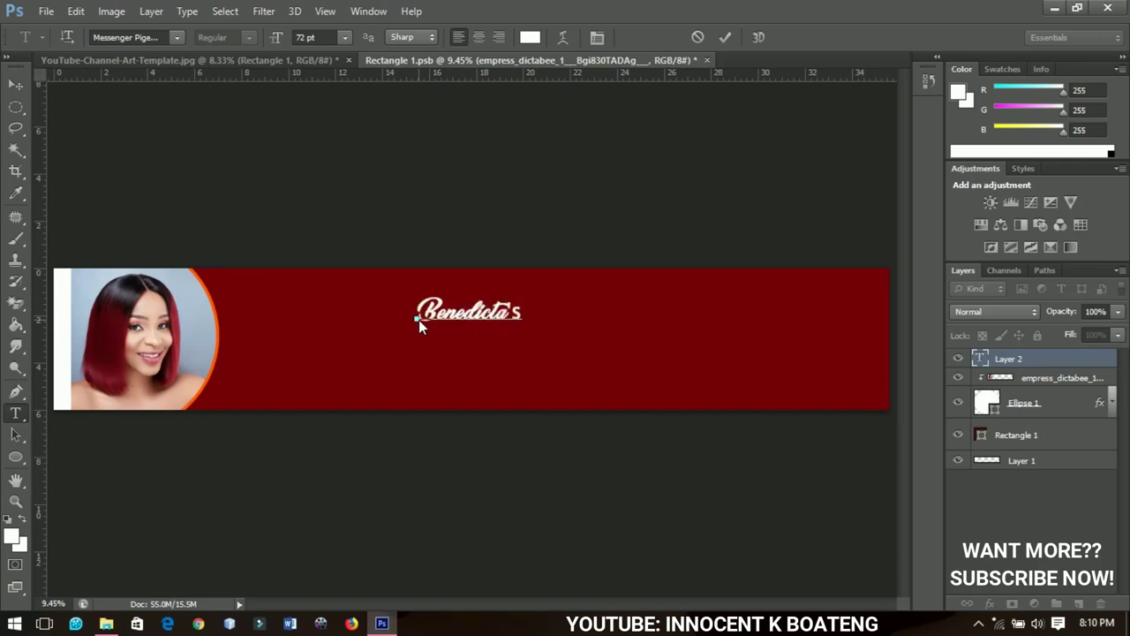
click(16, 84)
Scale the name text to about 228.76% with Free Transform and move it slightly down in the banner.
key(ctrl+t)
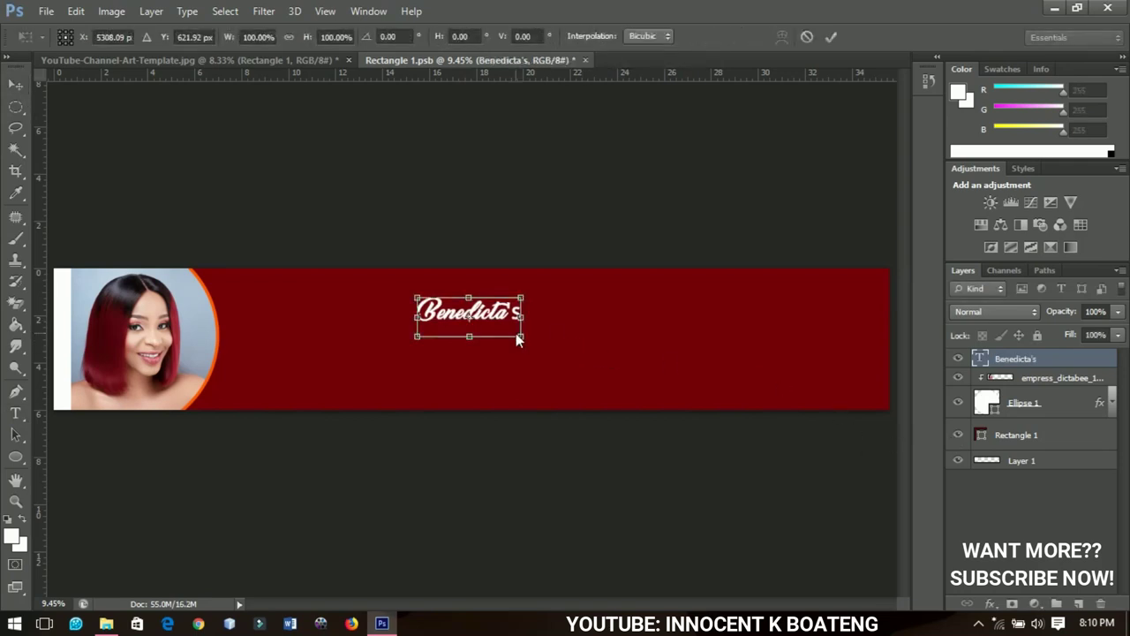
drag(520, 336, 580, 366)
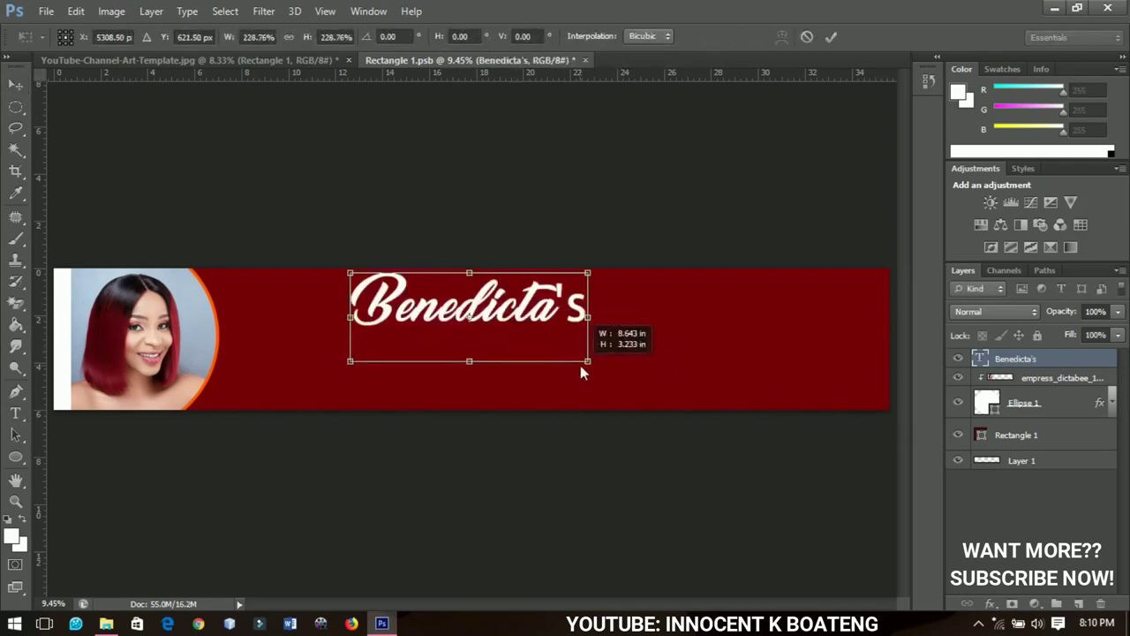
key(Return)
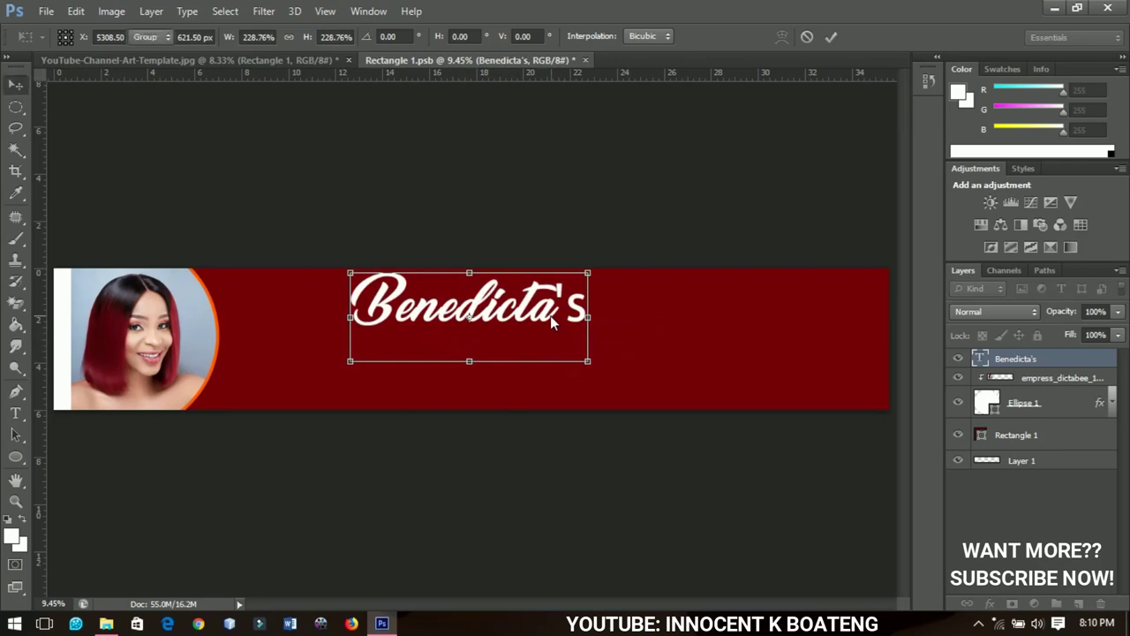
drag(548, 327, 548, 338)
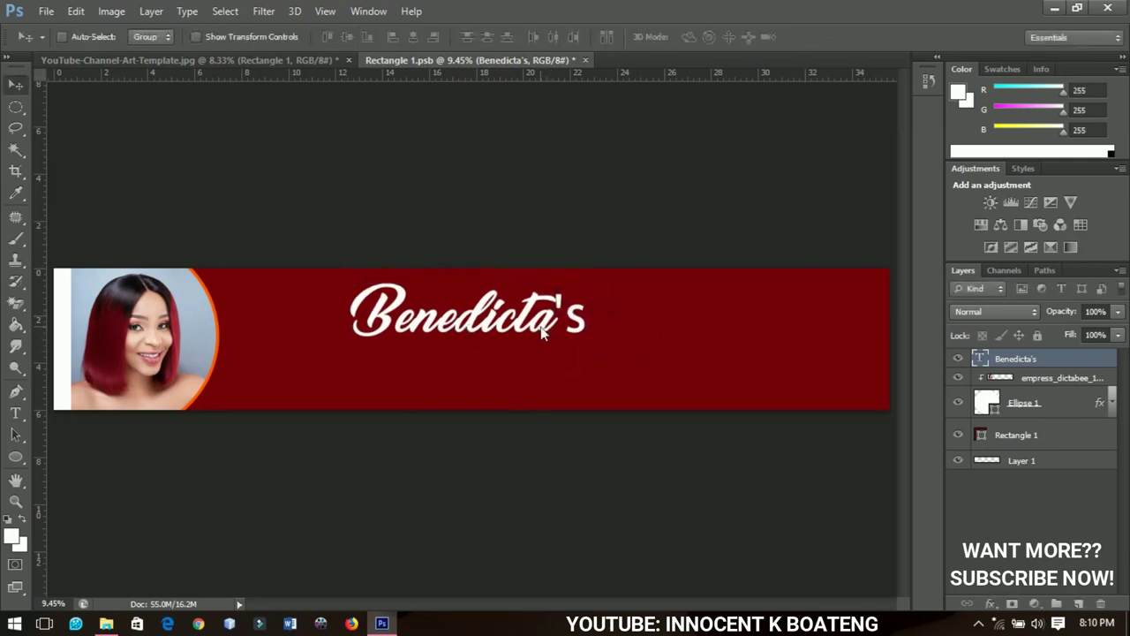
Change the colour of the whole name text to yellow ffd800.
click(537, 328)
key(ctrl+a)
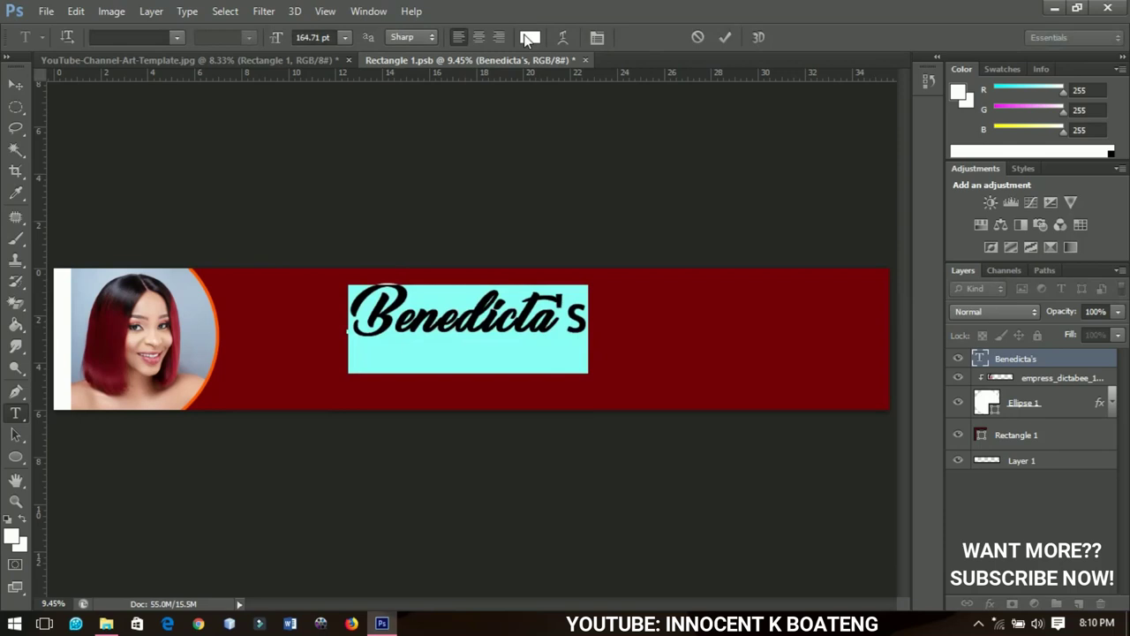
click(528, 38)
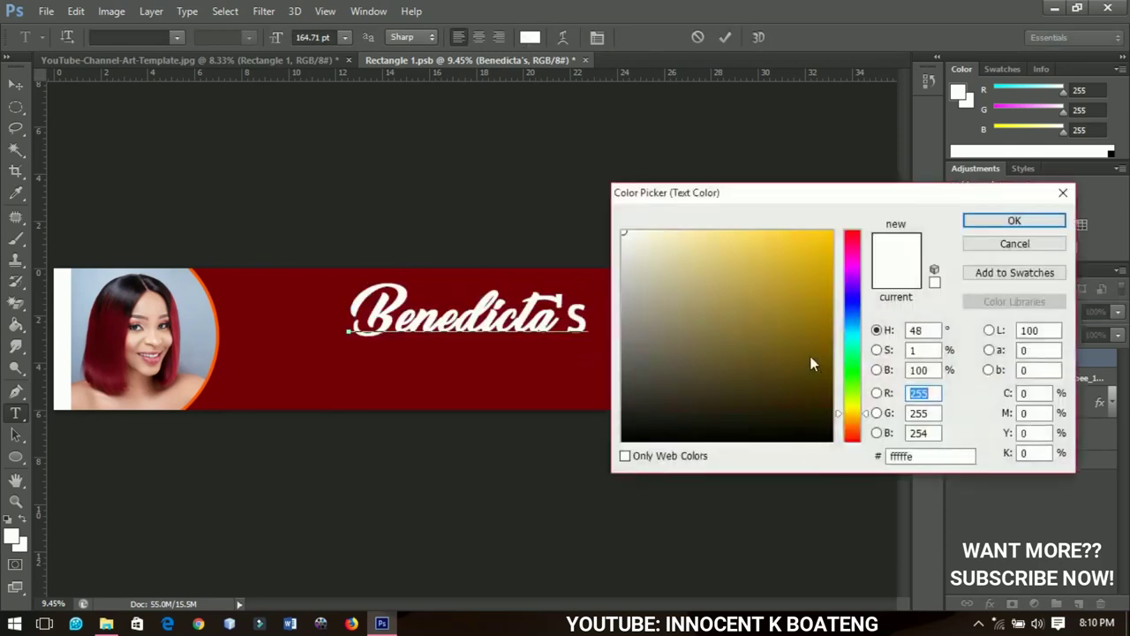
mouse_move(813, 364)
mouse_down()
mouse_move(814, 283)
mouse_move(839, 233)
mouse_up()
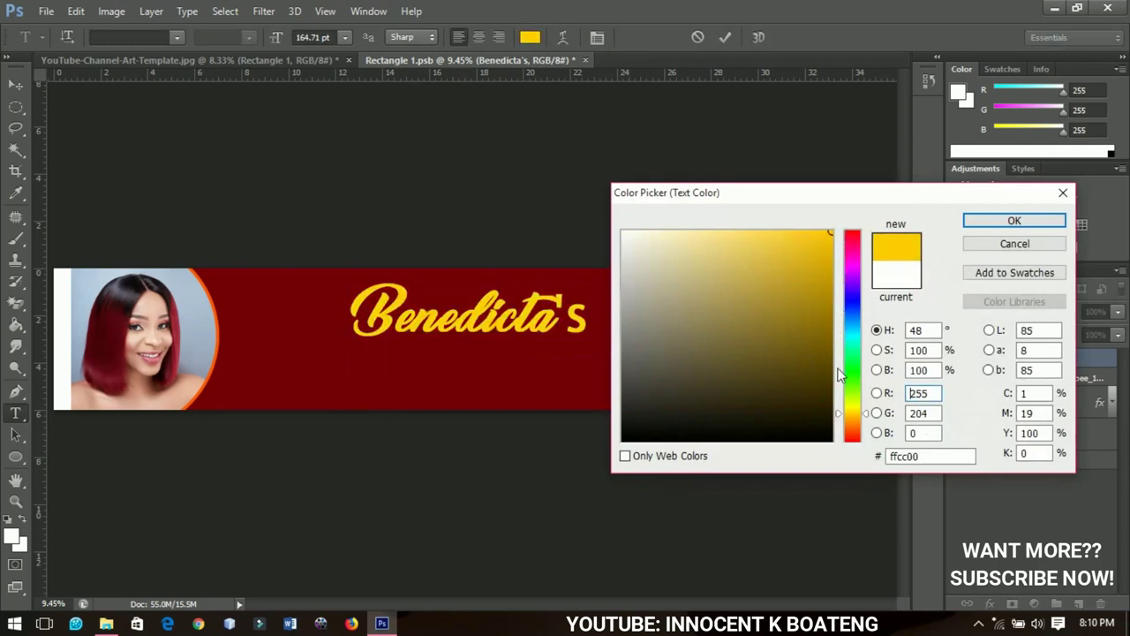
click(863, 411)
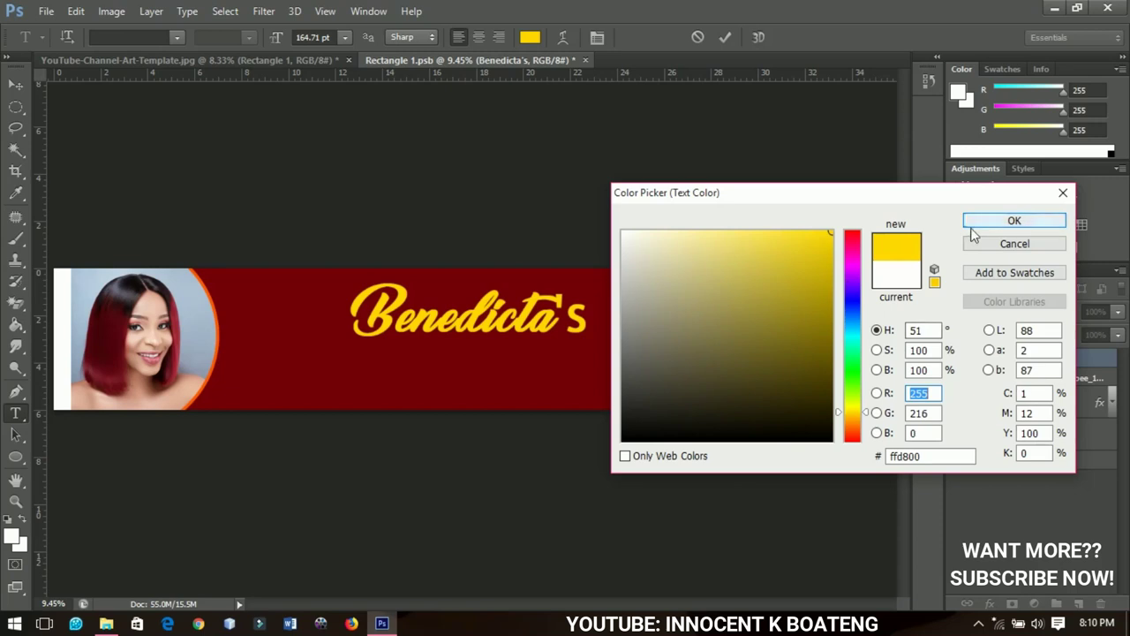
click(977, 228)
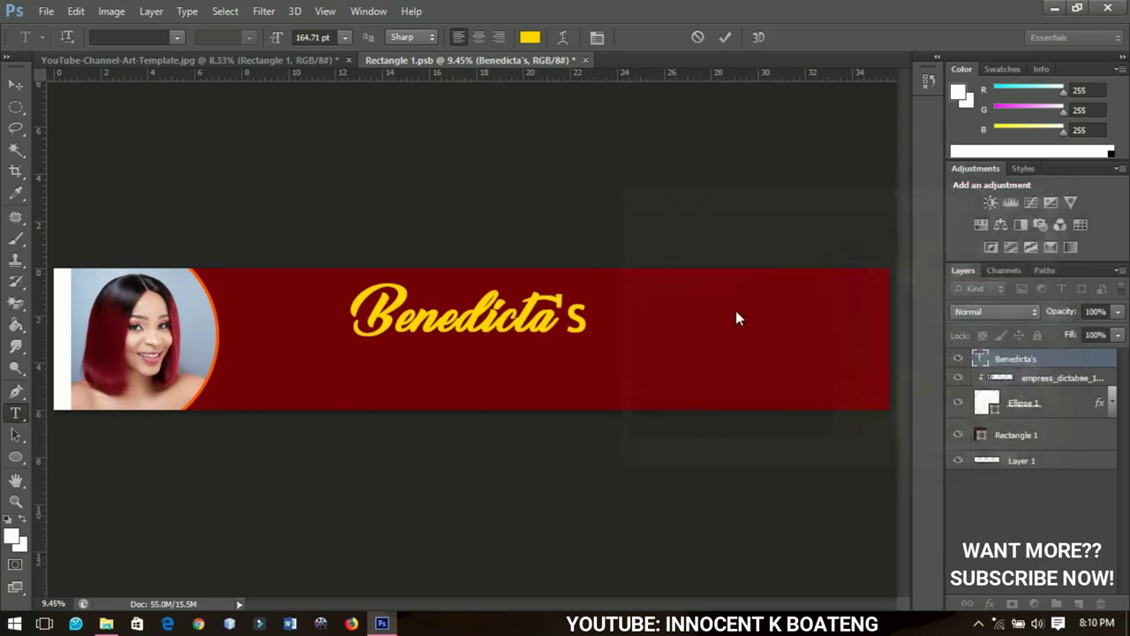
click(16, 84)
Duplicate the yellow name text, place the copy to the right of the original, and replace its wording with MAKE OVER.
key(ctrl+j)
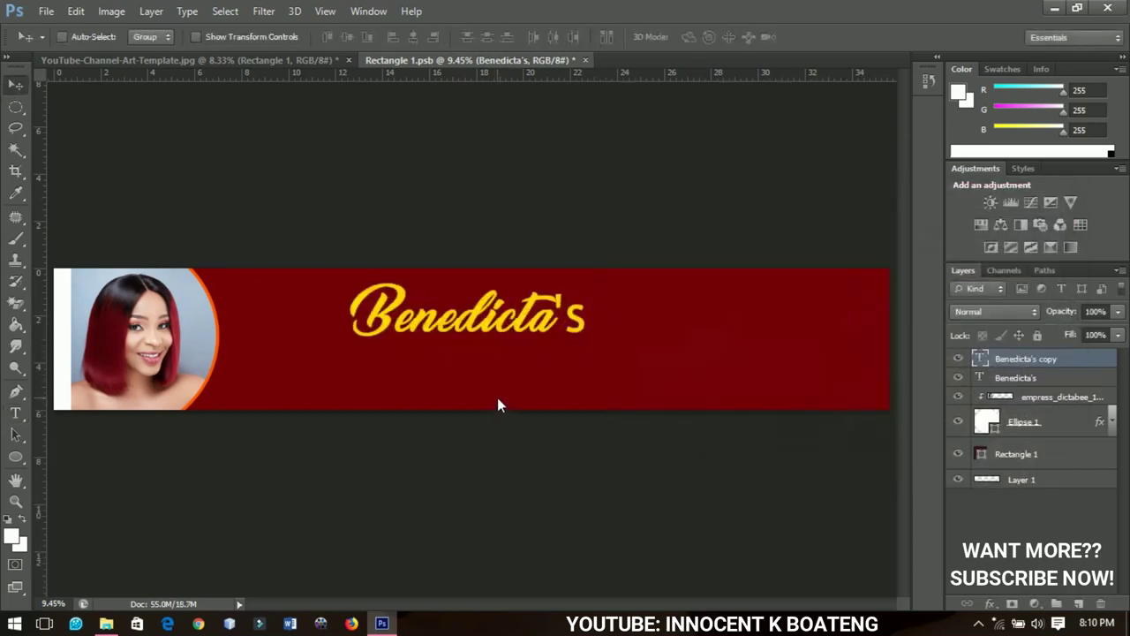
drag(511, 334, 756, 325)
key(t)
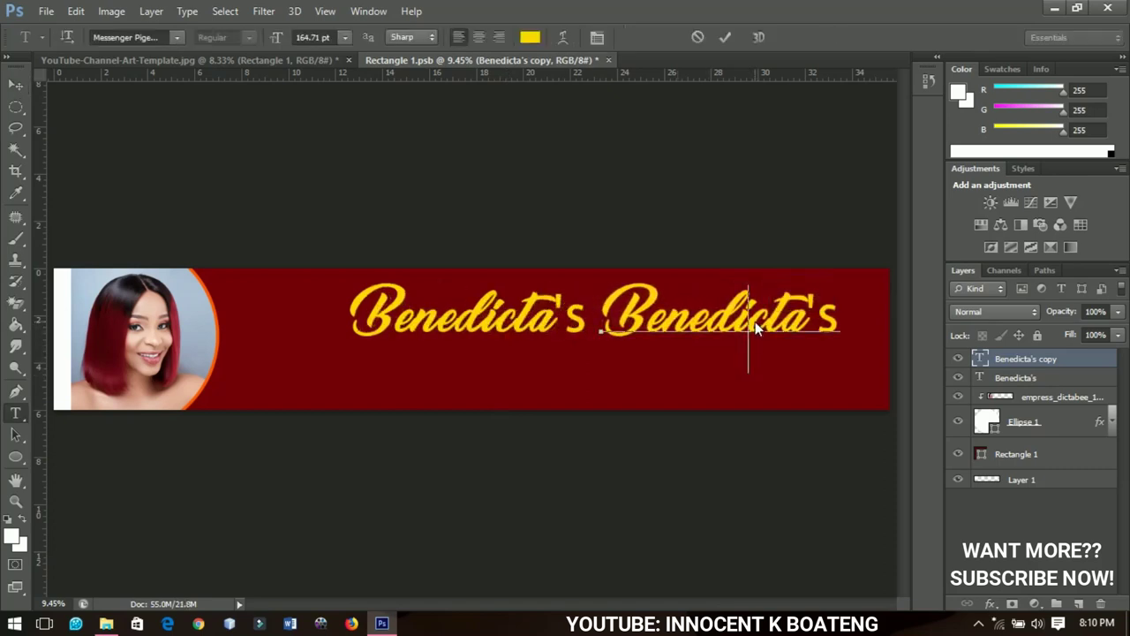
double_click(752, 335)
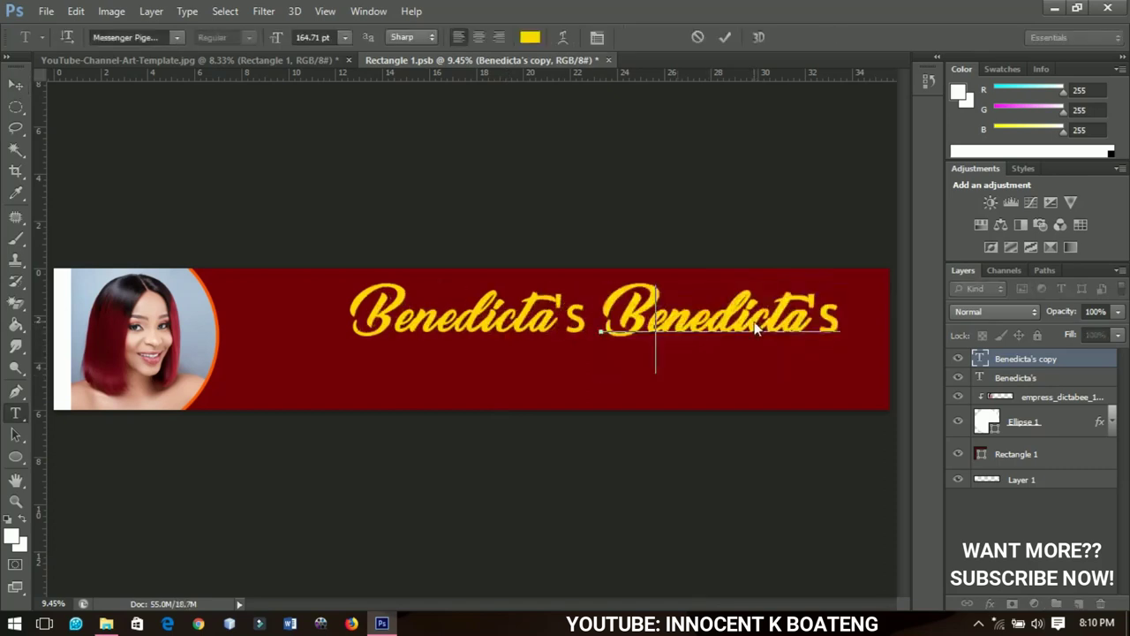
text(MAKEU)
text(V)
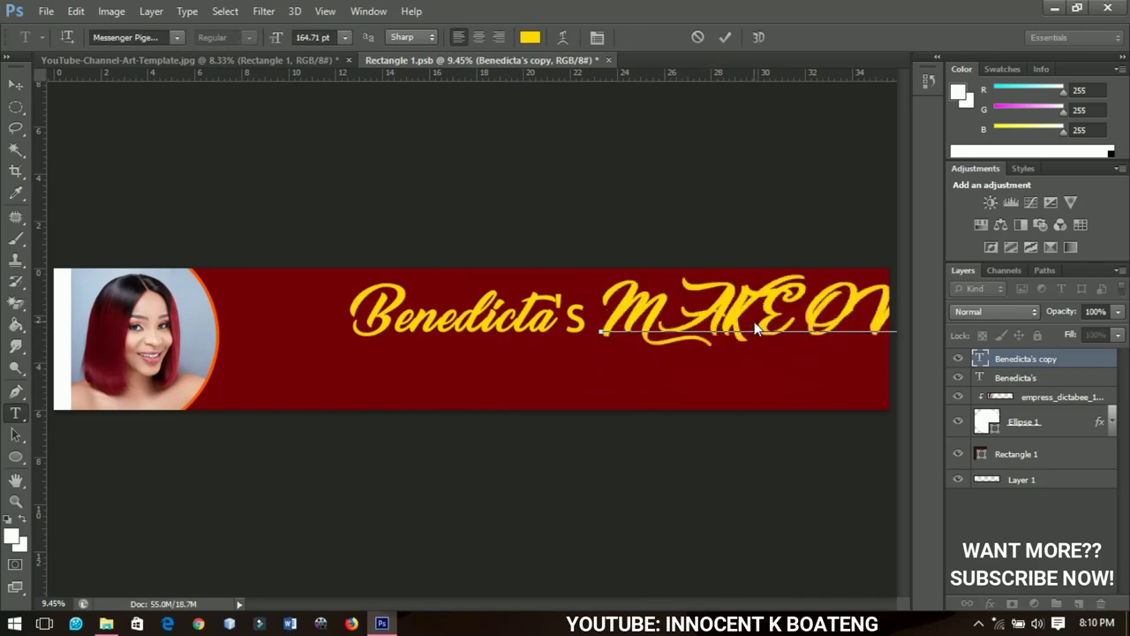
Set the MAKE OVER text to the Akrobat font in the ExtraBold style.
key(ctrl+a)
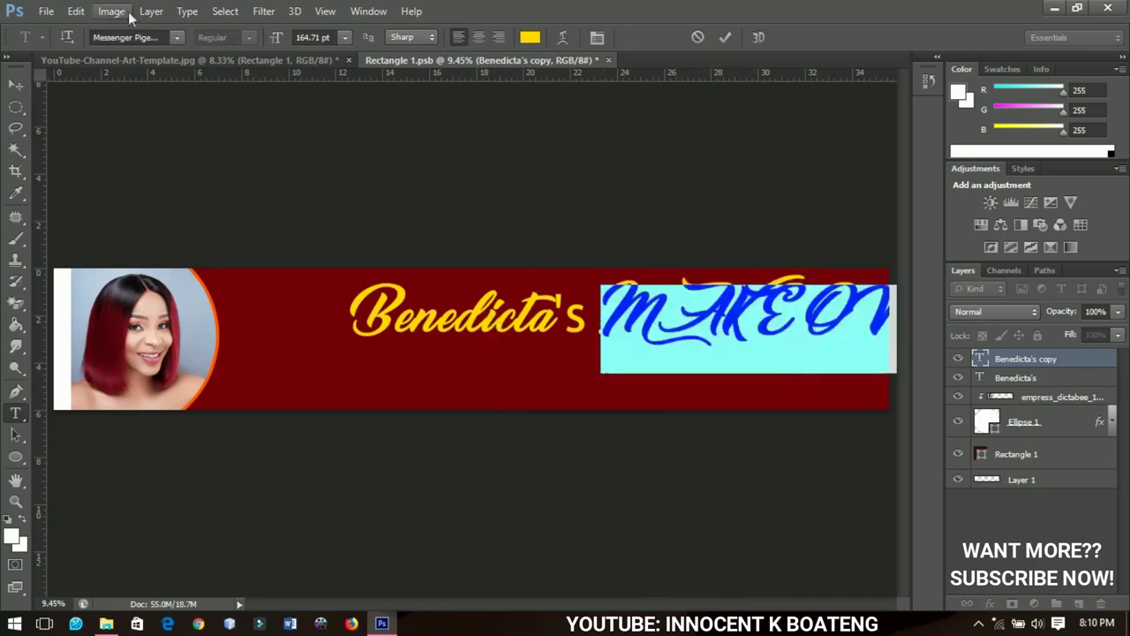
text(Ak)
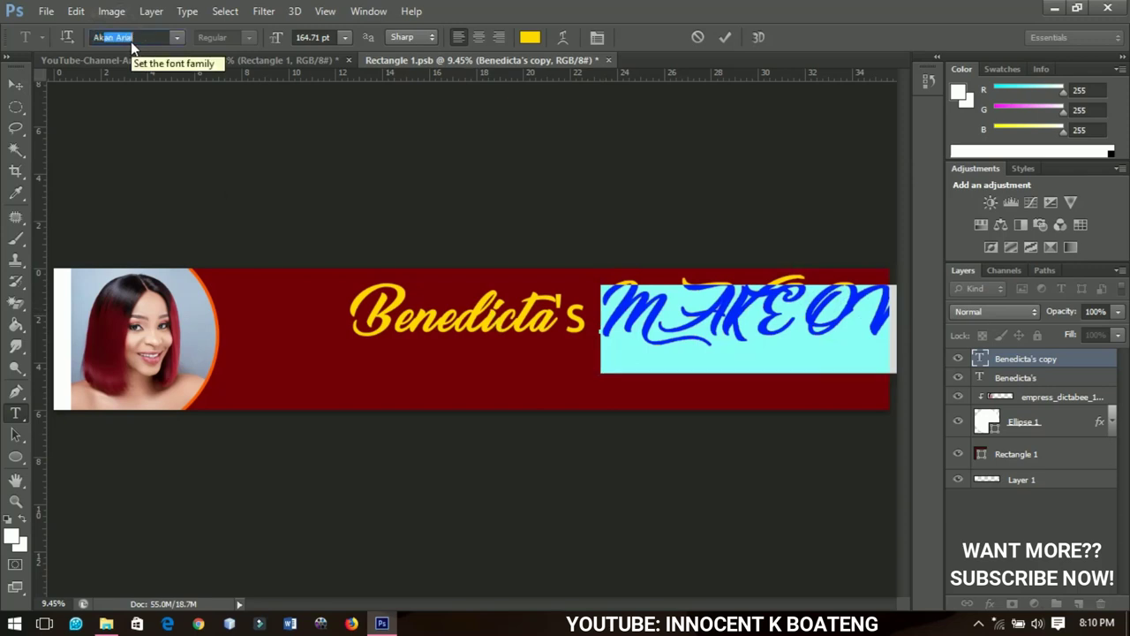
text(robat)
key(Return)
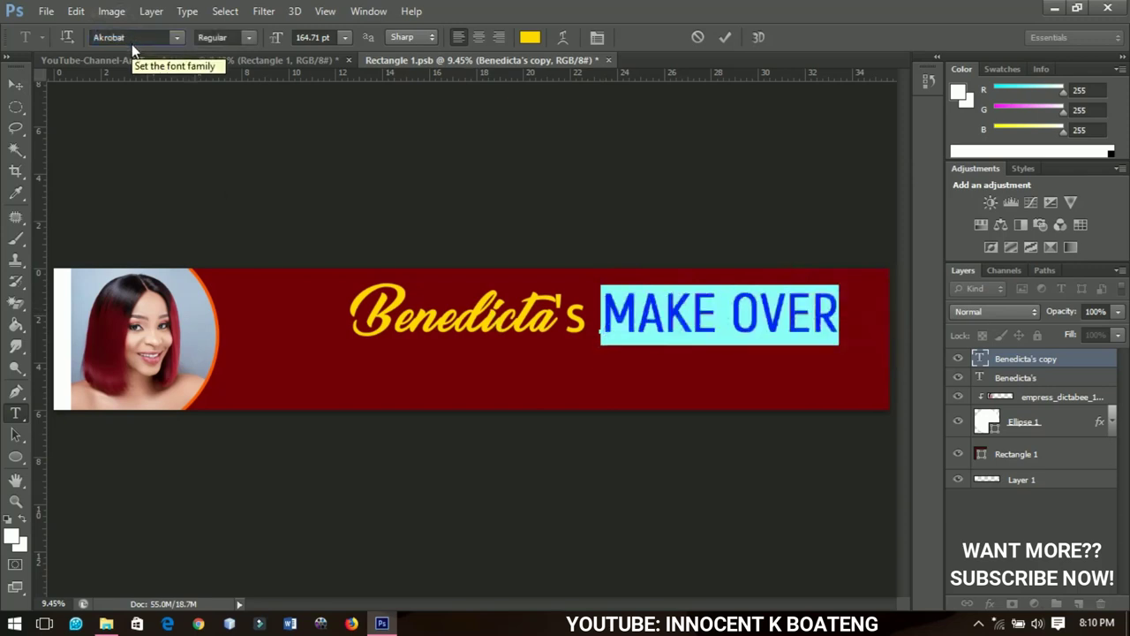
click(250, 36)
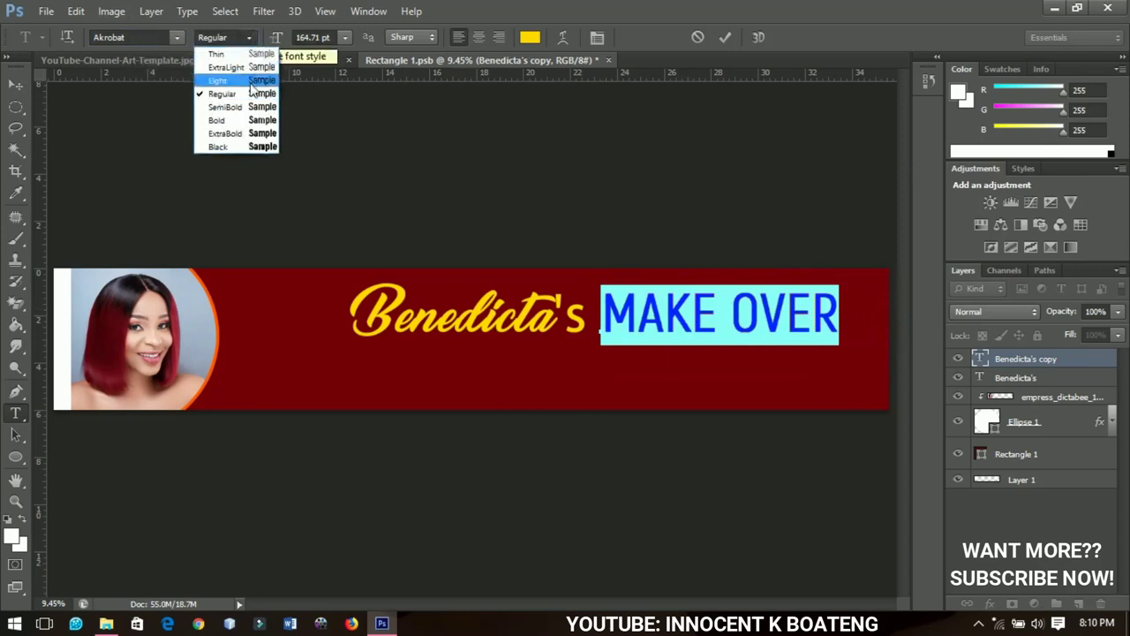
click(247, 135)
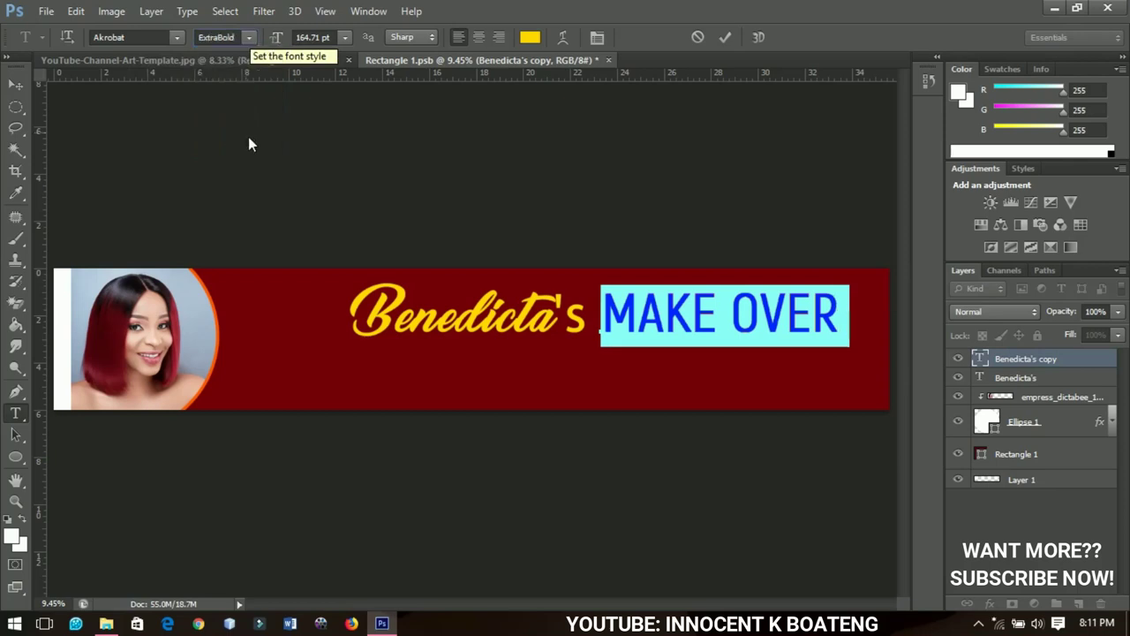
click(18, 88)
Move the MAKE OVER text closer to the end of the yellow name.
drag(740, 363, 737, 371)
key(shift+Left)
key(shift+Left)
key(shift+Right)
key(shift+Right)
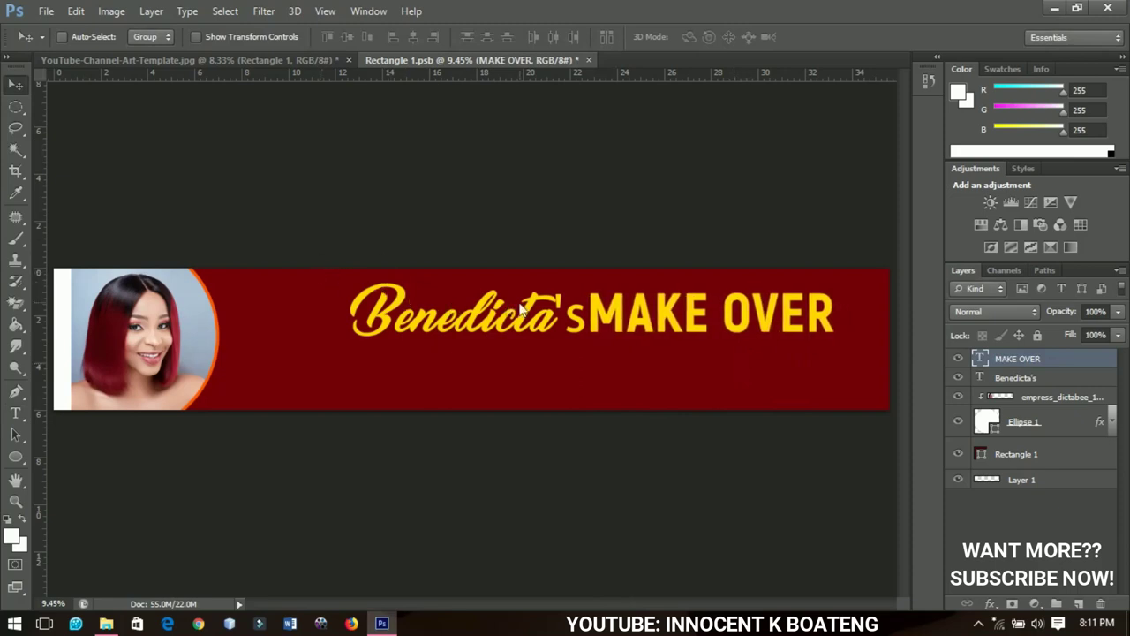
Recolour only the word OVER to turquoise 00ffea.
key(t)
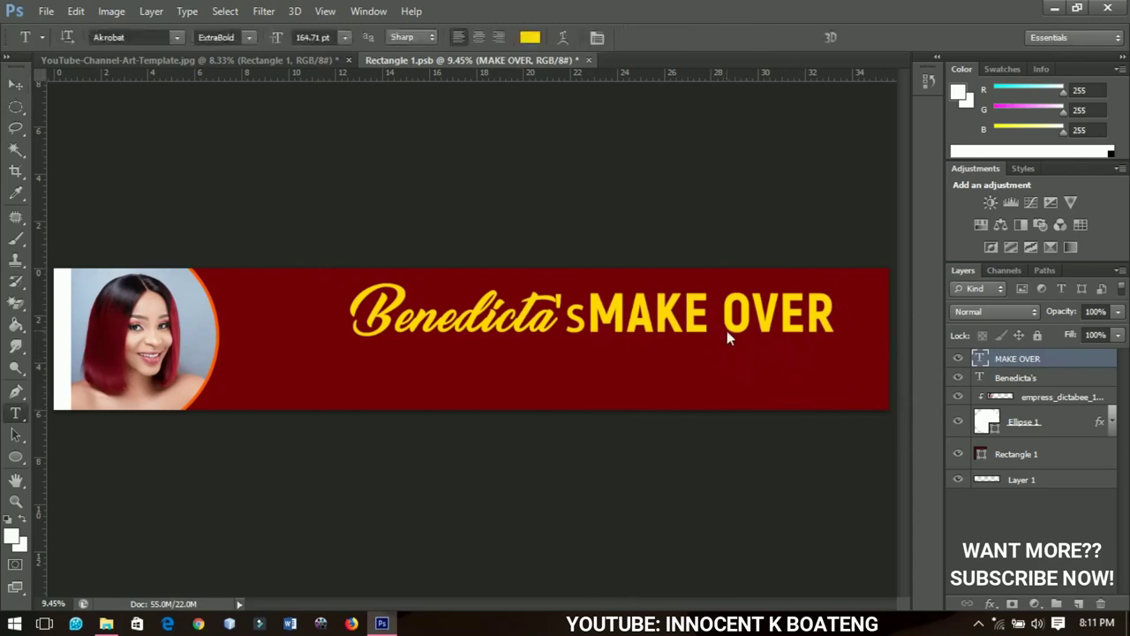
drag(726, 334, 833, 330)
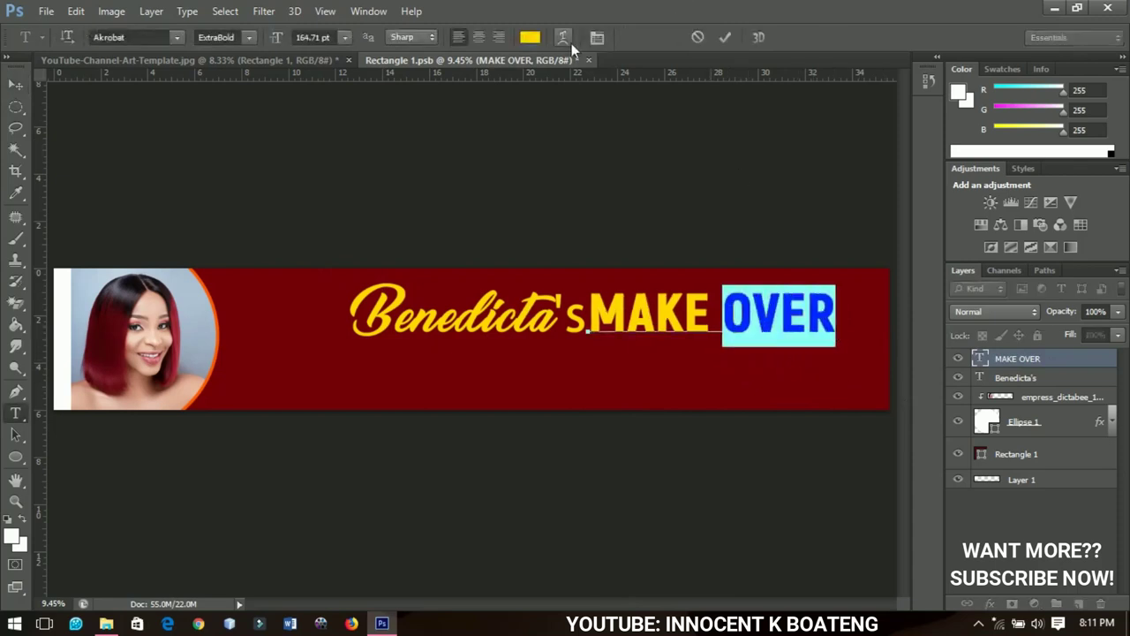
click(529, 37)
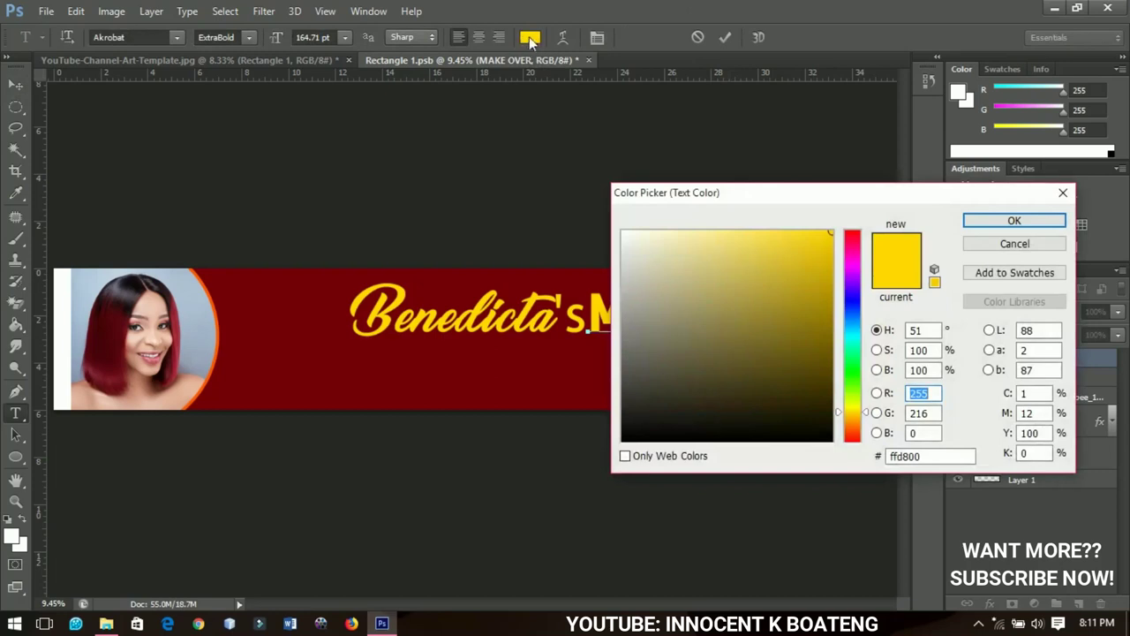
drag(851, 358, 851, 339)
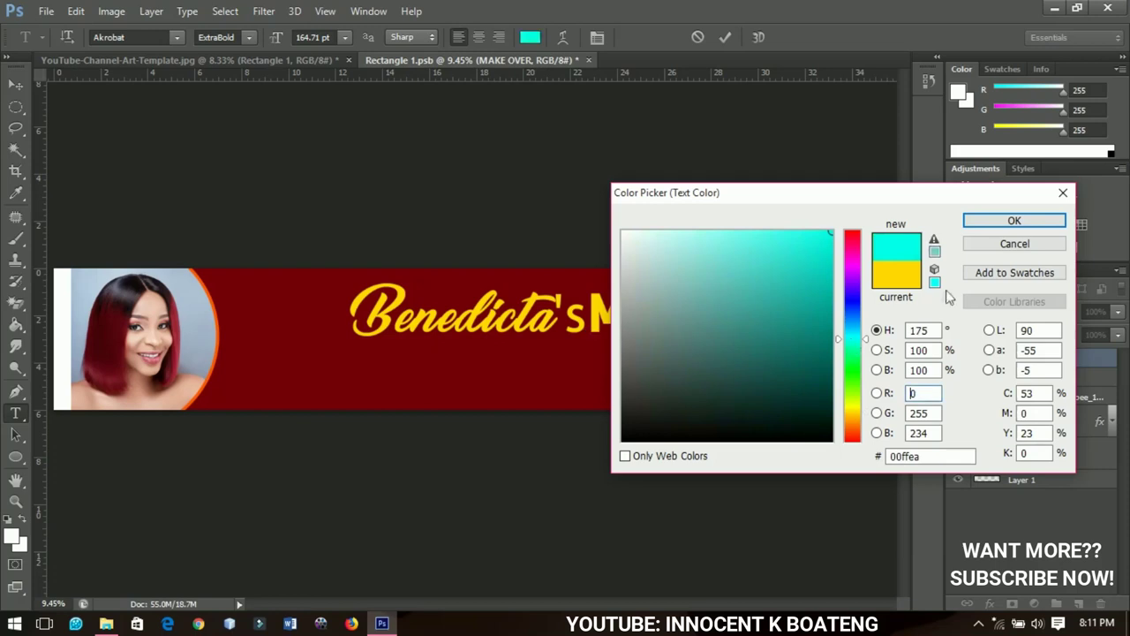
click(993, 222)
Recolour the word MAKE to white, leaving the text edit committed.
drag(711, 323, 589, 323)
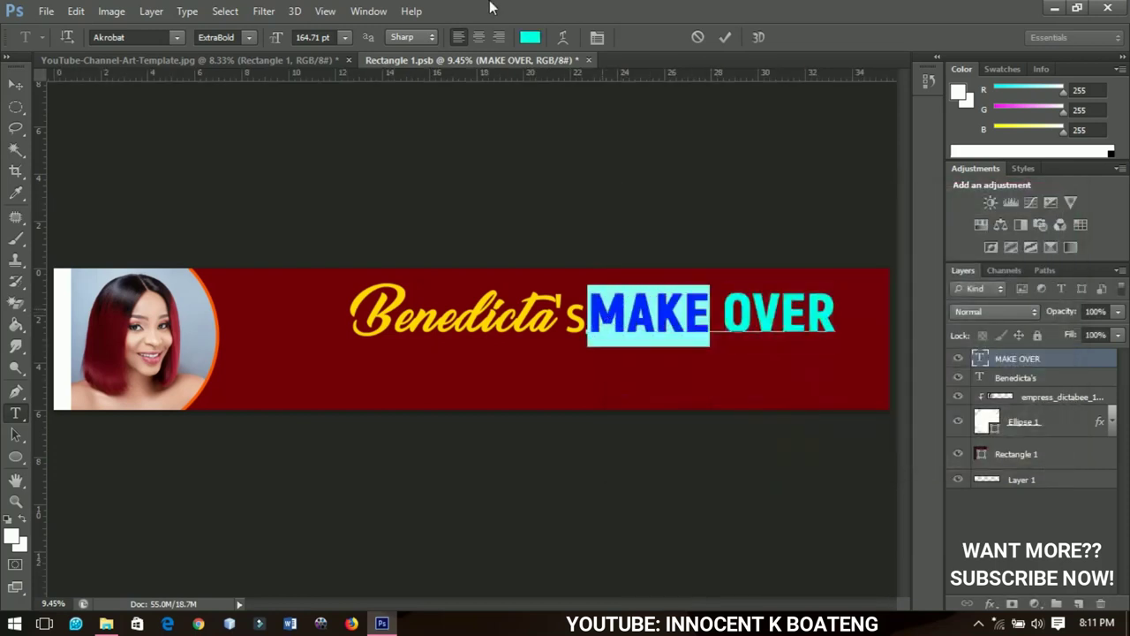
click(530, 38)
click(651, 294)
click(629, 231)
click(980, 221)
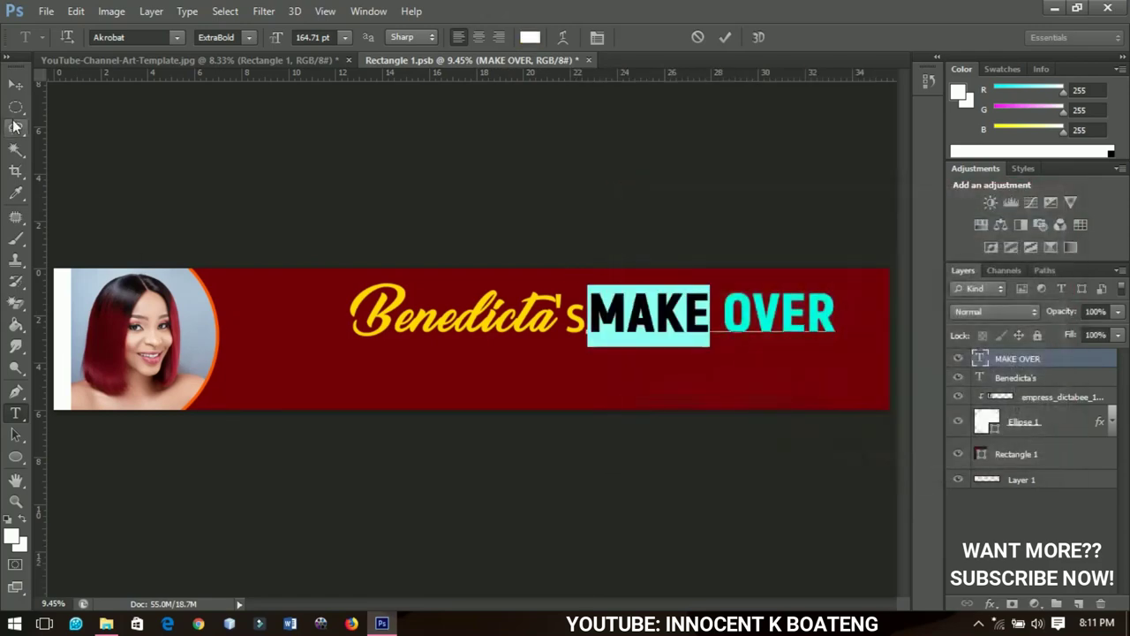
click(16, 84)
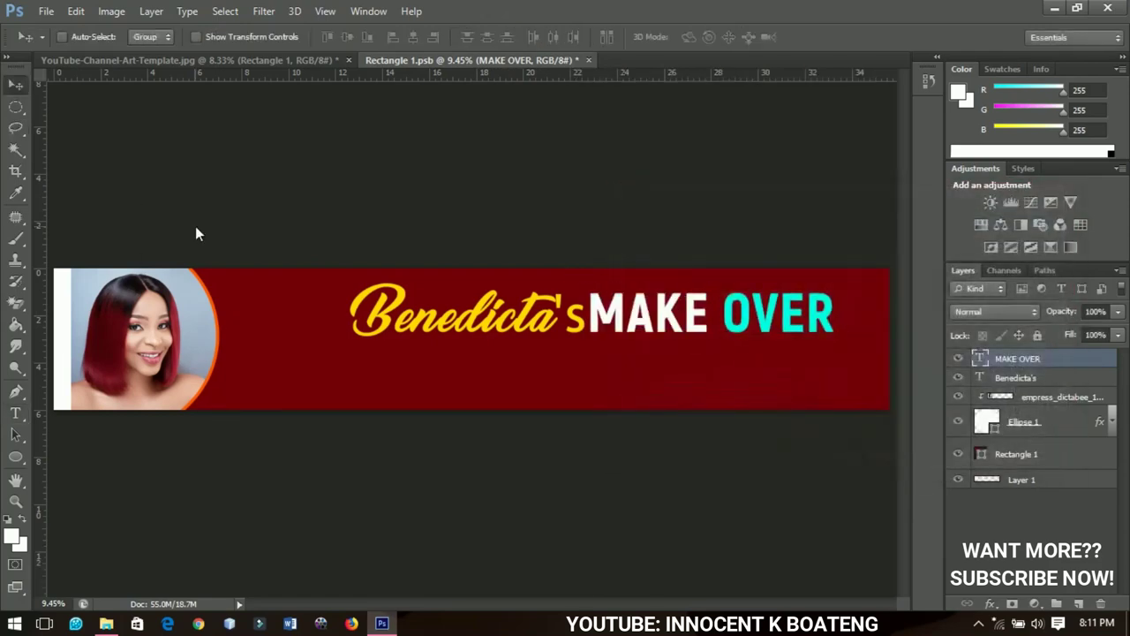
Select both title text layers and nudge them together to the left, towards the portrait.
shift+click(1030, 377)
key(shift+Left)
key(shift+Left)
key(shift+Left)
key(shift+Left)
key(shift+Left)
key(shift+Left)
key(shift+Left)
key(shift+Left)
key(shift+Left)
key(shift+Left)
key(shift+Left)
key(shift+Left)
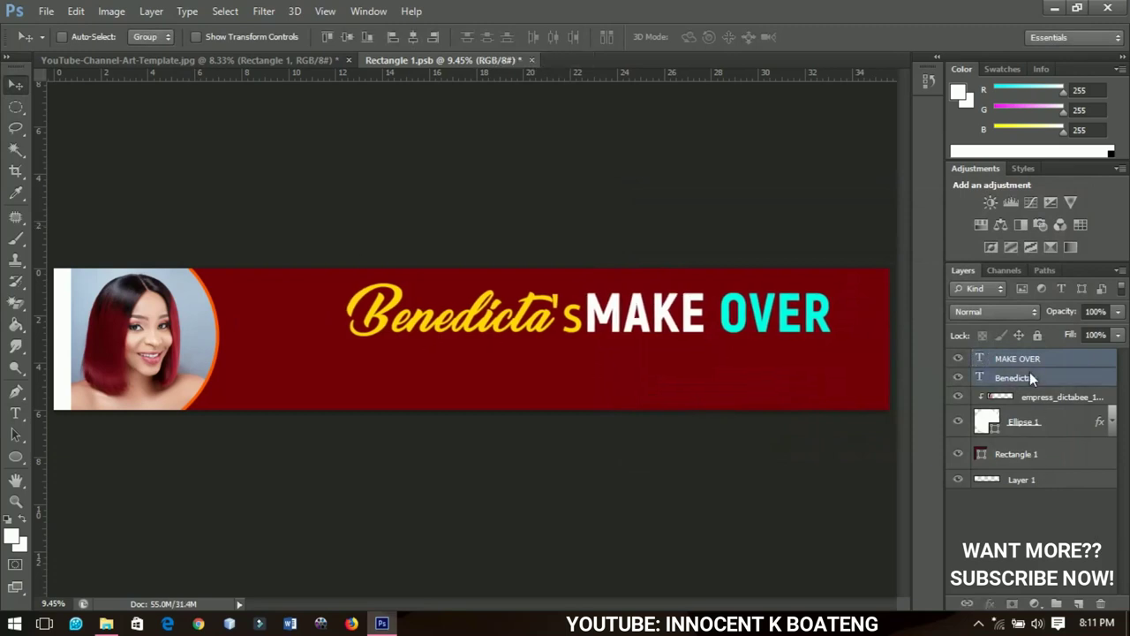
key(shift+Left)
key(shift+Left)
key(shift+Left)
key(shift+Left)
key(shift+Left)
key(shift+Left)
key(shift+Left)
key(shift+Left)
key(shift+Left)
key(shift+Left)
key(shift+Left)
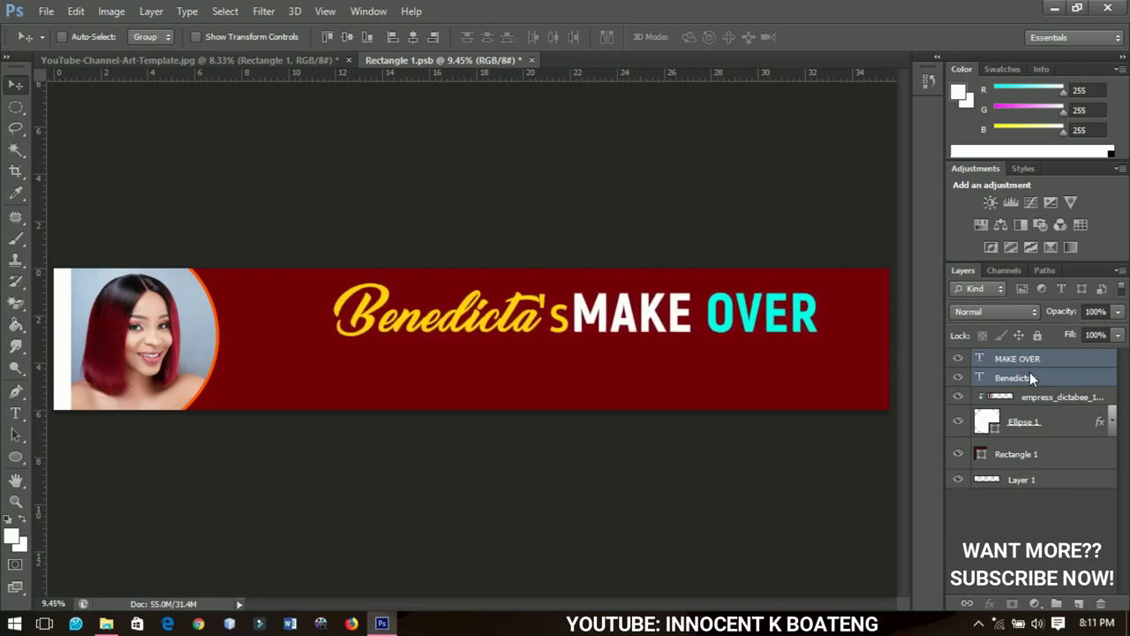
key(shift+Left)
key(shift+Left)
key(shift+Left)
key(shift+Left)
key(shift+Left)
key(shift+Left)
key(shift+Left)
key(shift+Left)
key(shift+Left)
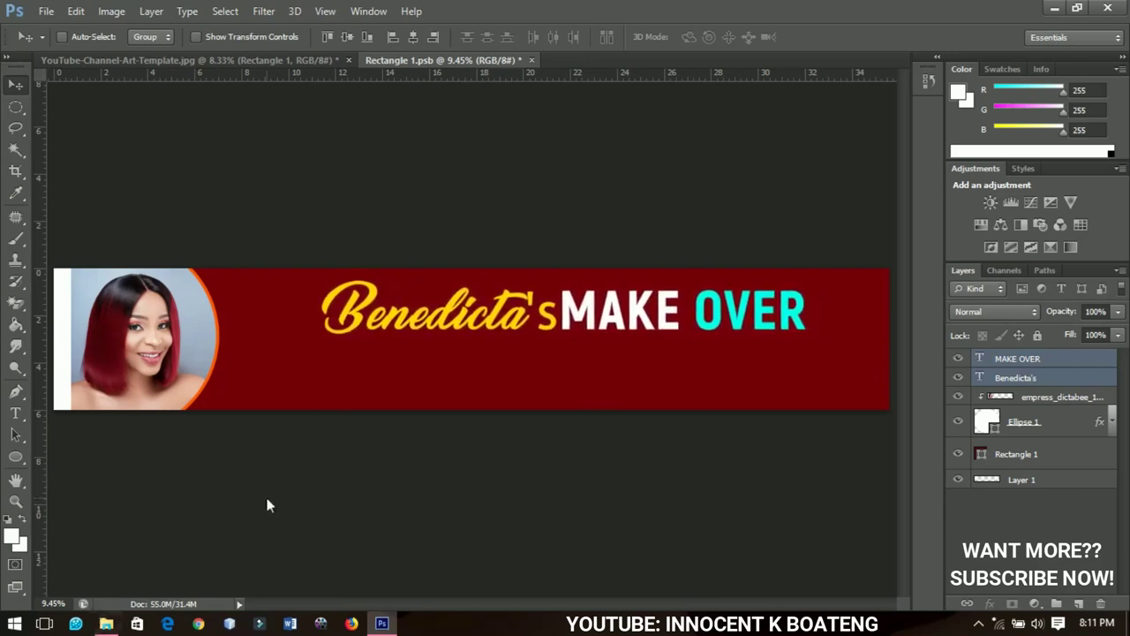
Draw a thin rectangle about 6260 px wide and 32 px high directly beneath the full title, above all other layers.
click(1077, 365)
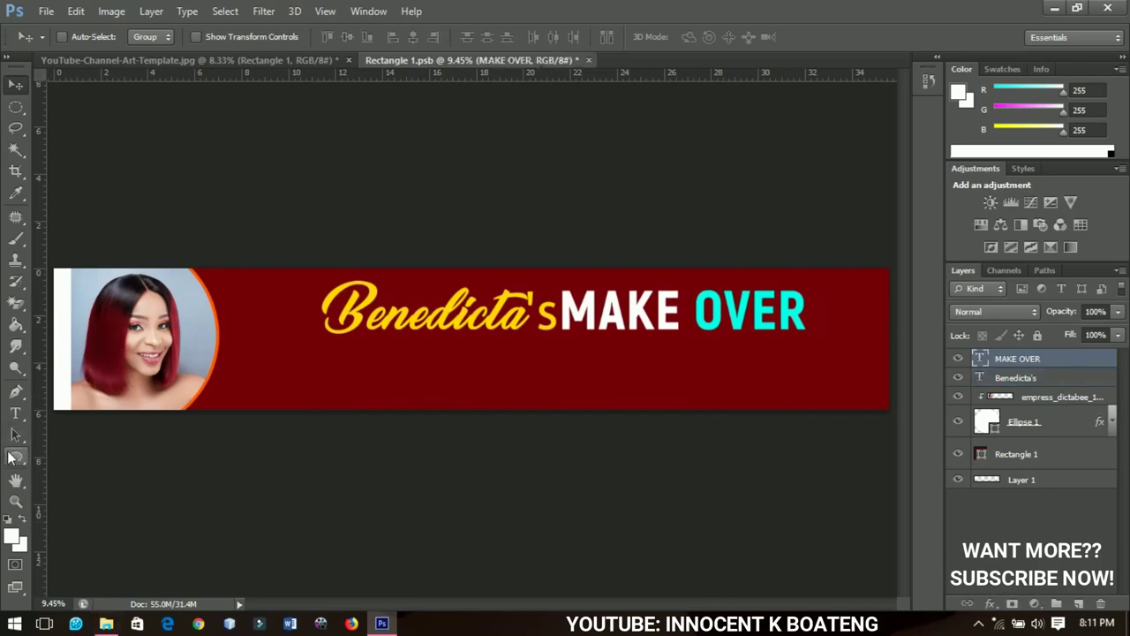
click(16, 456)
click(70, 471)
key(shift+u)
click(18, 459)
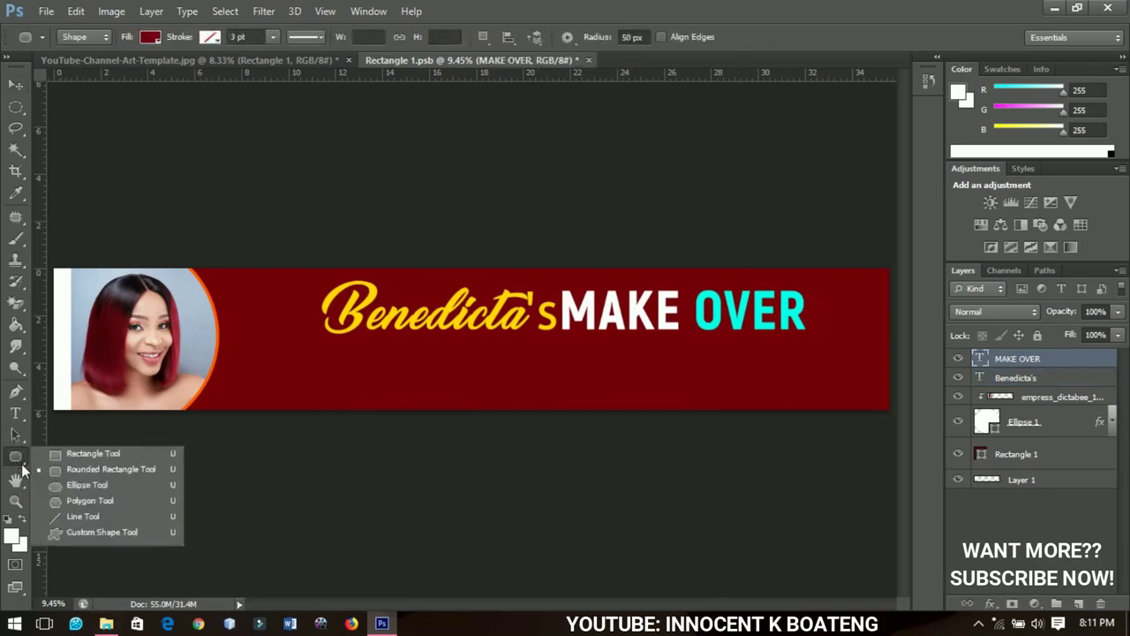
click(61, 457)
drag(319, 336, 809, 331)
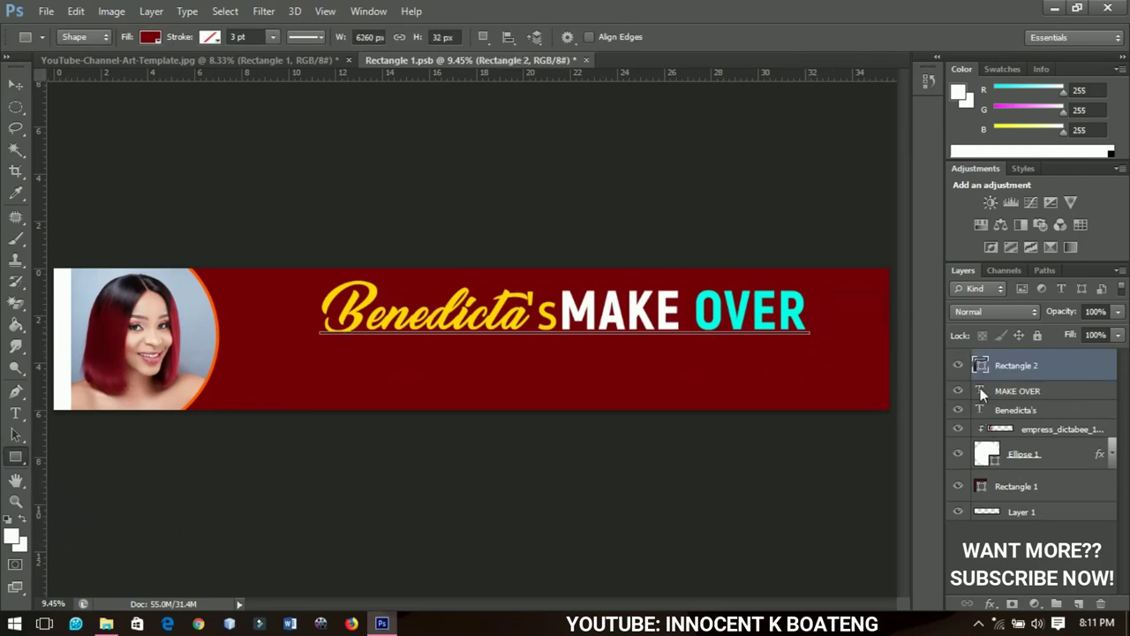
Recolour the thin underline rectangle to the yellow ffd800 sampled from the script part of the title.
double_click(981, 366)
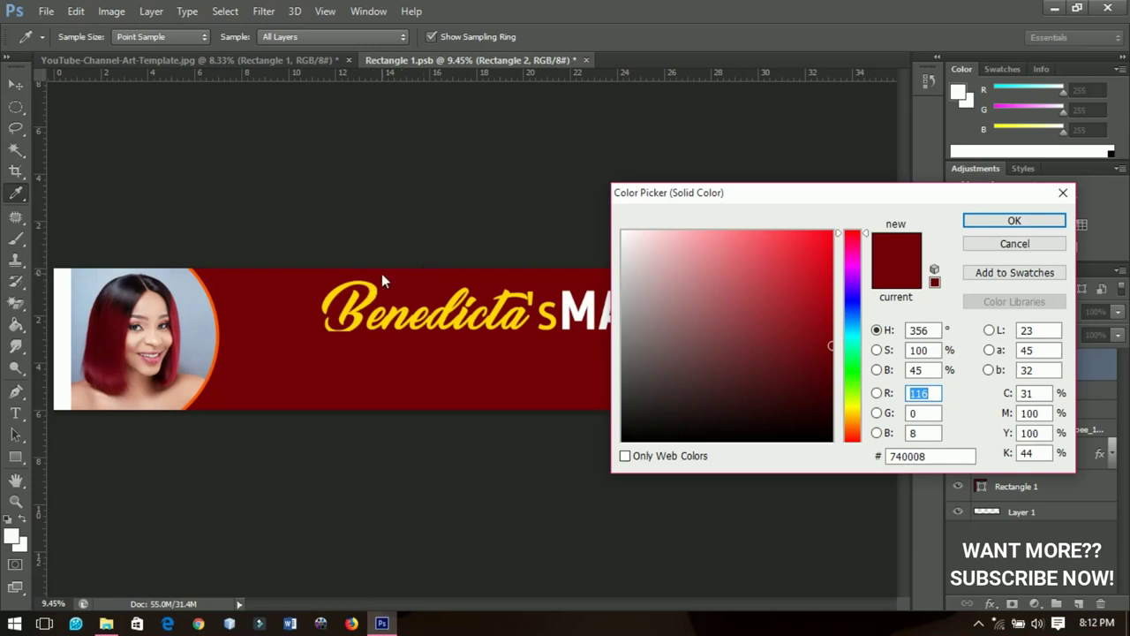
click(374, 299)
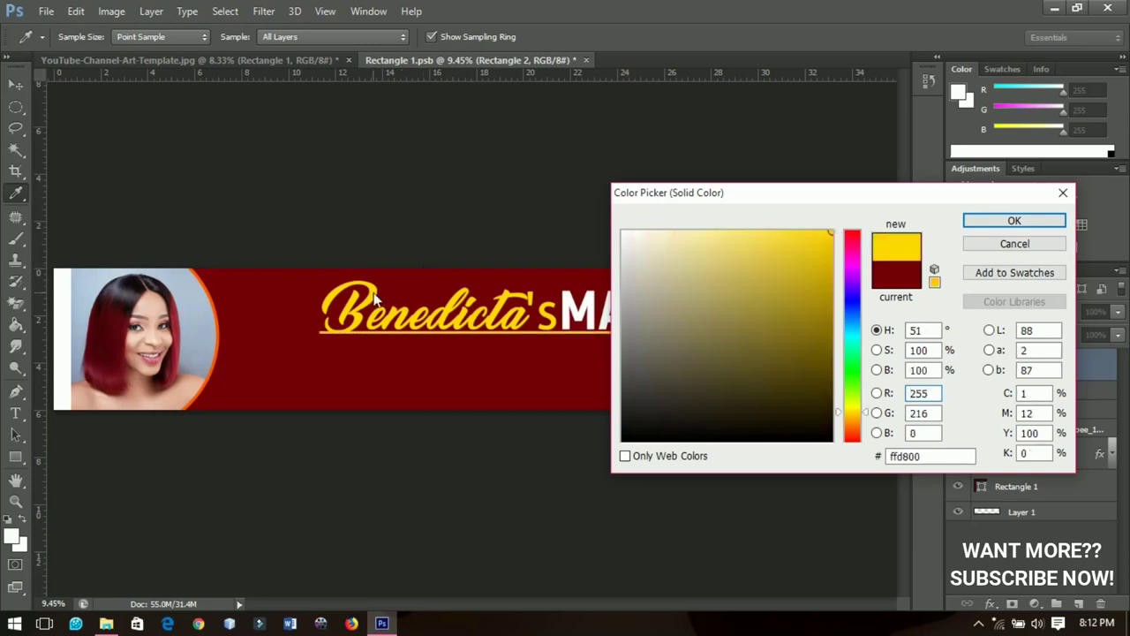
click(1051, 221)
click(15, 85)
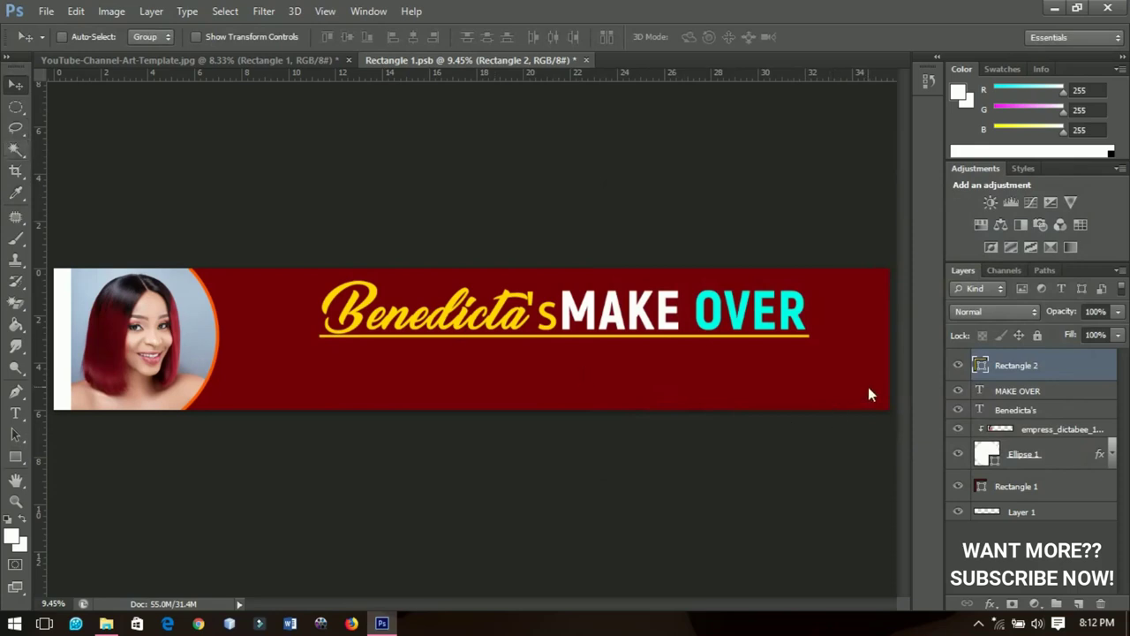
Draw a small yellow circle as a bullet just below the underline, under the script part of the title.
key(z)
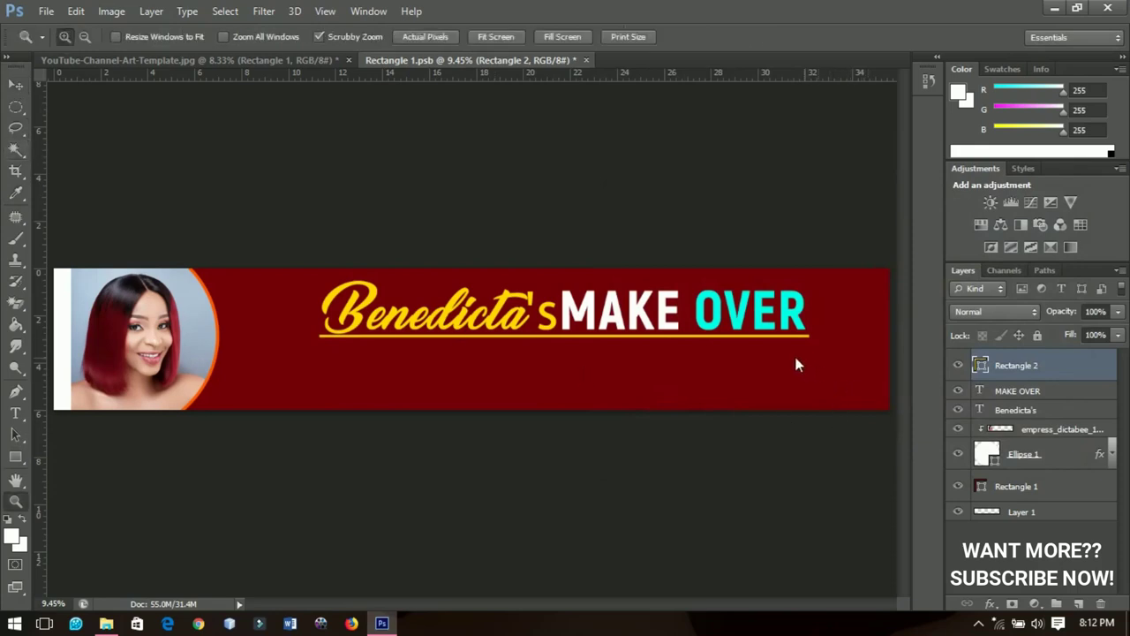
click(793, 352)
click(794, 352)
drag(506, 362, 609, 326)
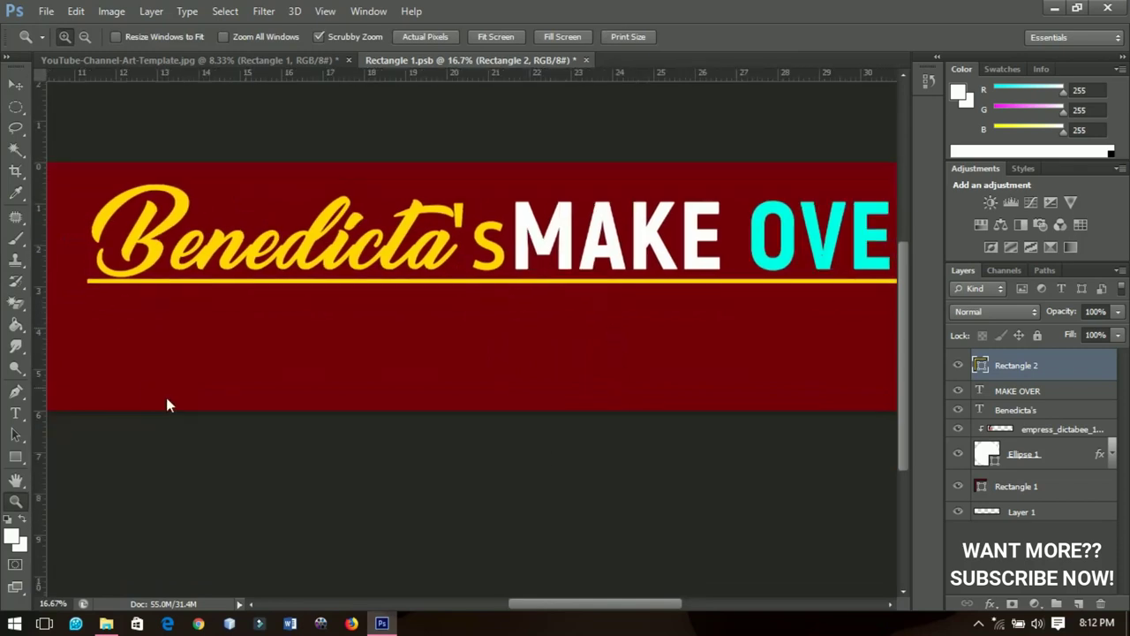
click(24, 450)
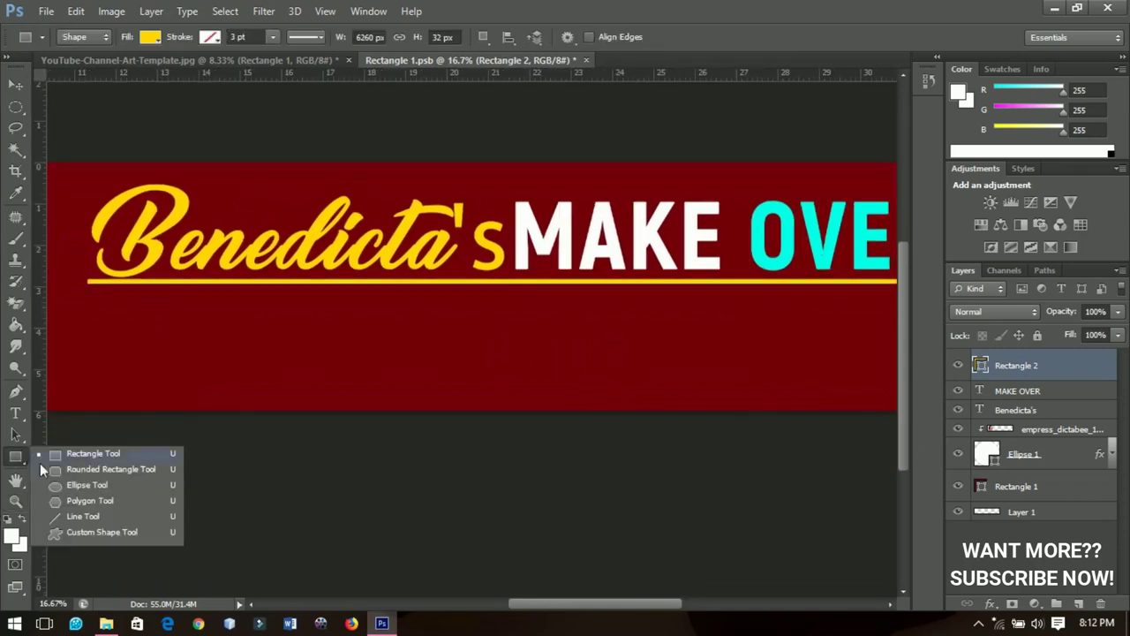
click(80, 485)
drag(315, 302, 332, 318)
key(v)
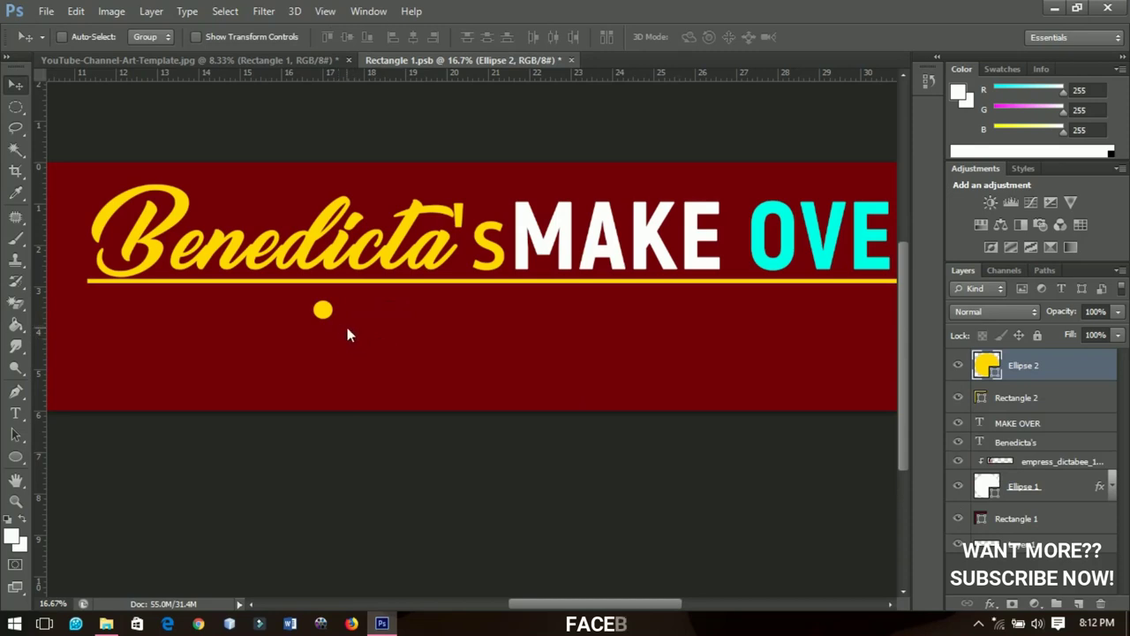
Add a new text line reading Make Up Artist in the empty area below and beside the yellow bullet.
key(t)
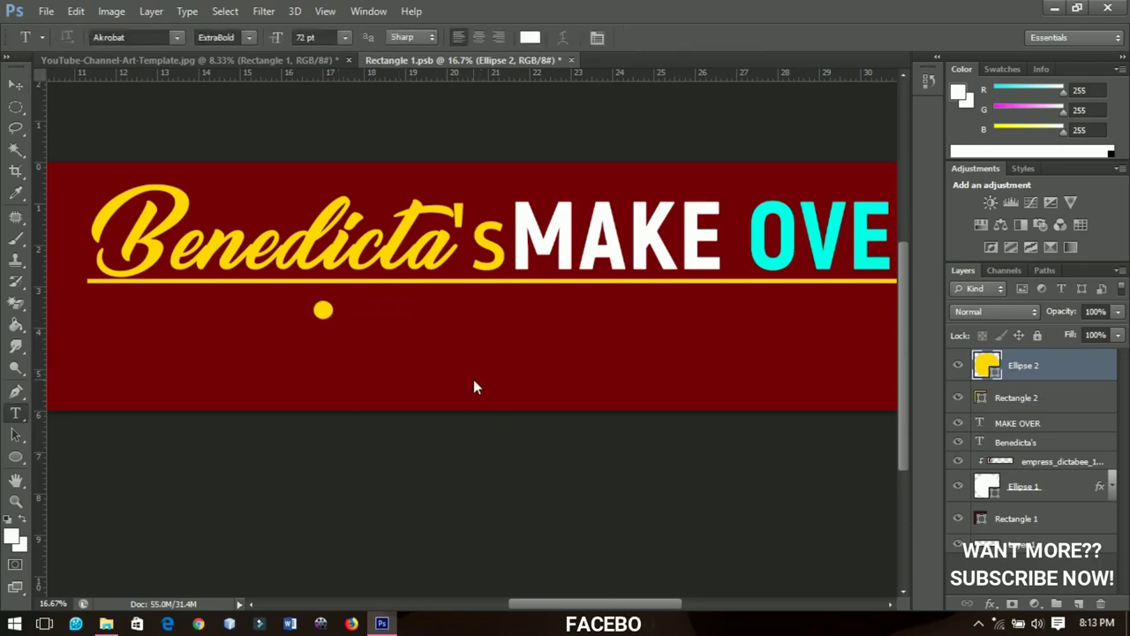
click(473, 379)
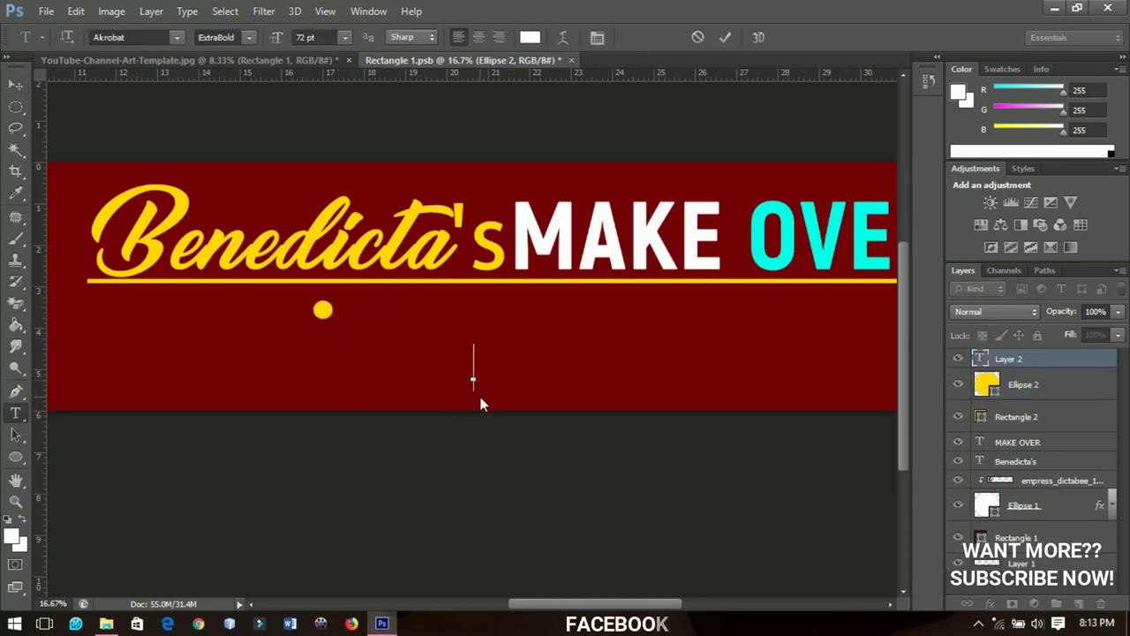
text(Make)
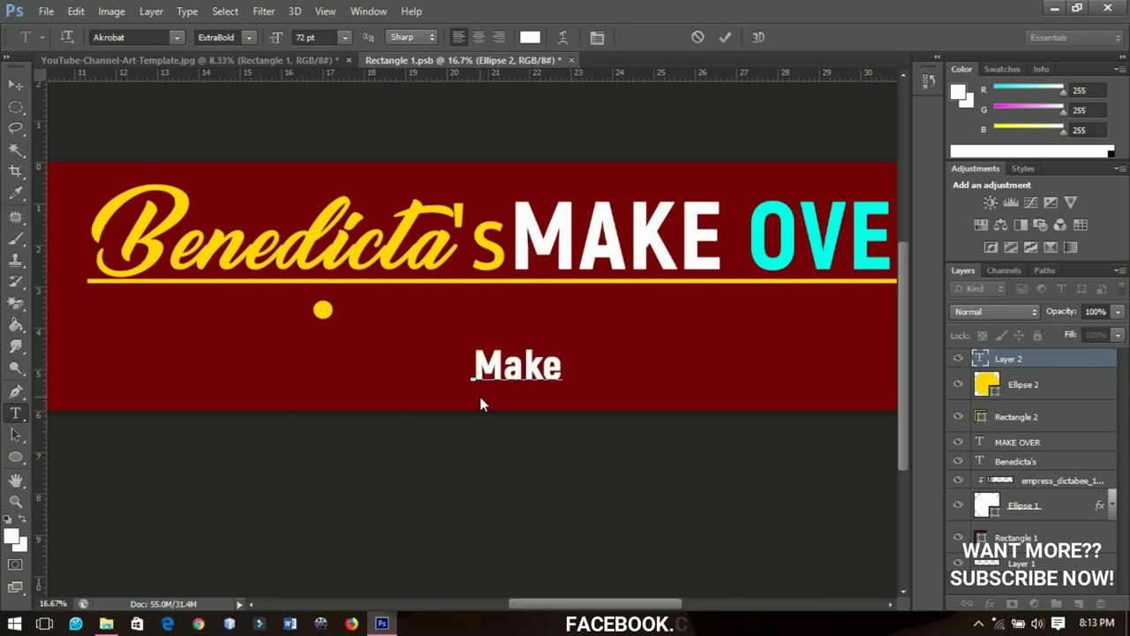
text(          tist)
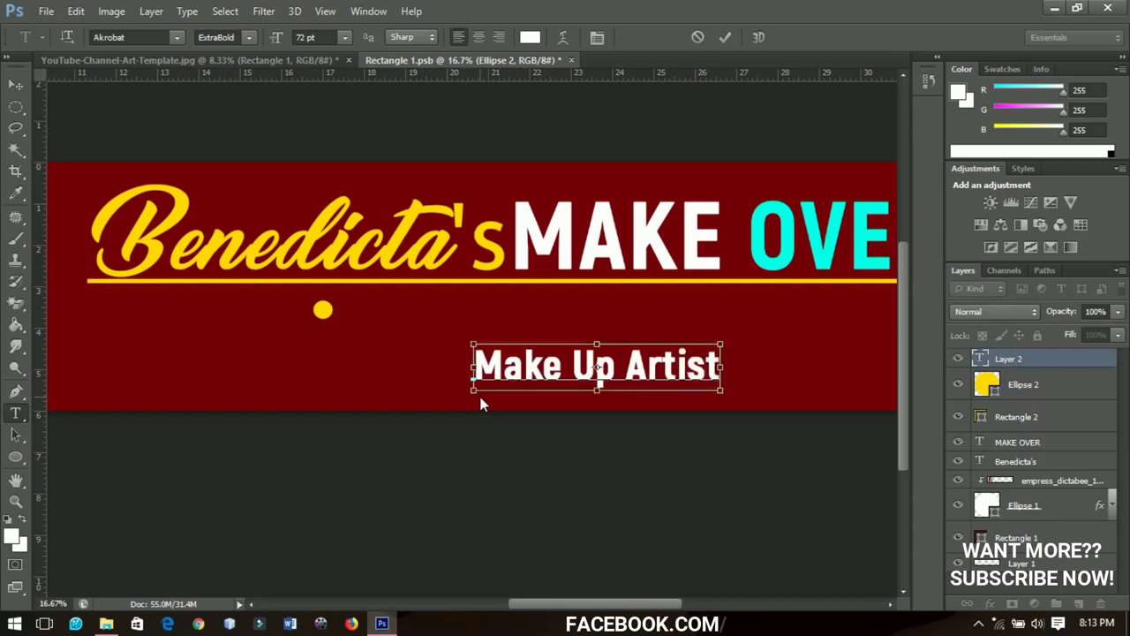
Set the whole Make Up Artist text to the SemiBold style and the yellow ffd800 sampled from the title.
key(ctrl+a)
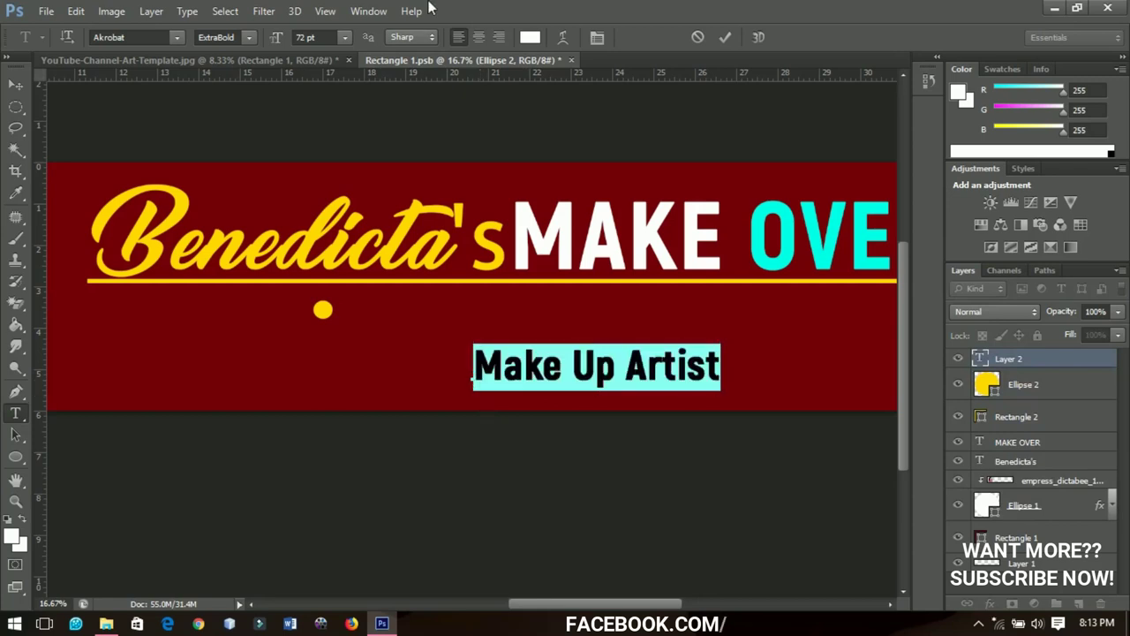
click(248, 38)
click(246, 113)
click(531, 38)
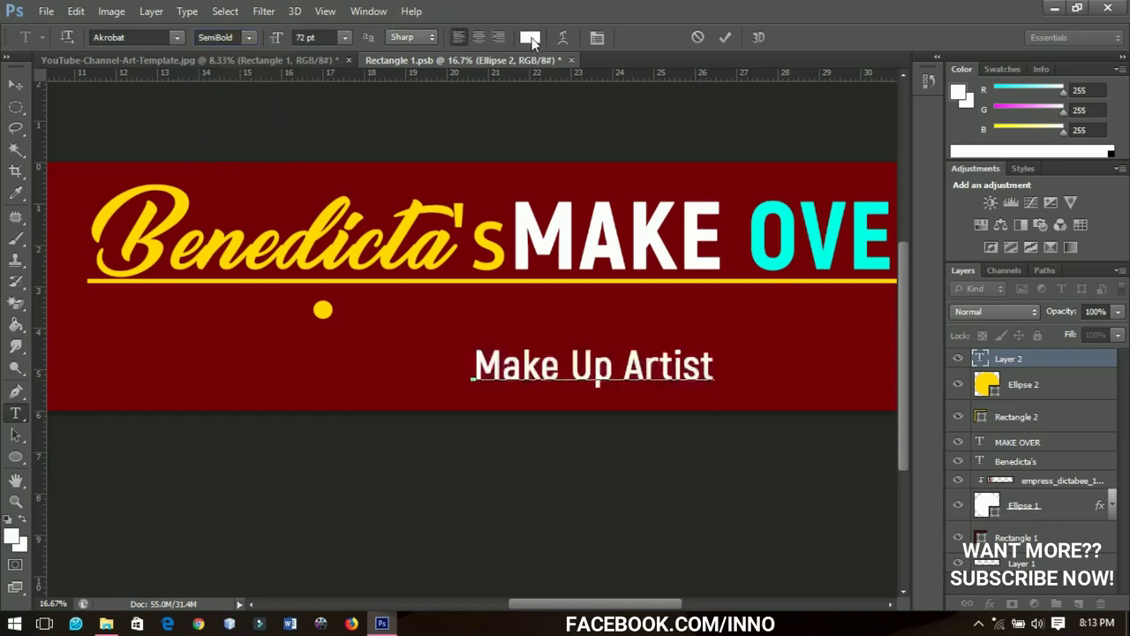
click(499, 261)
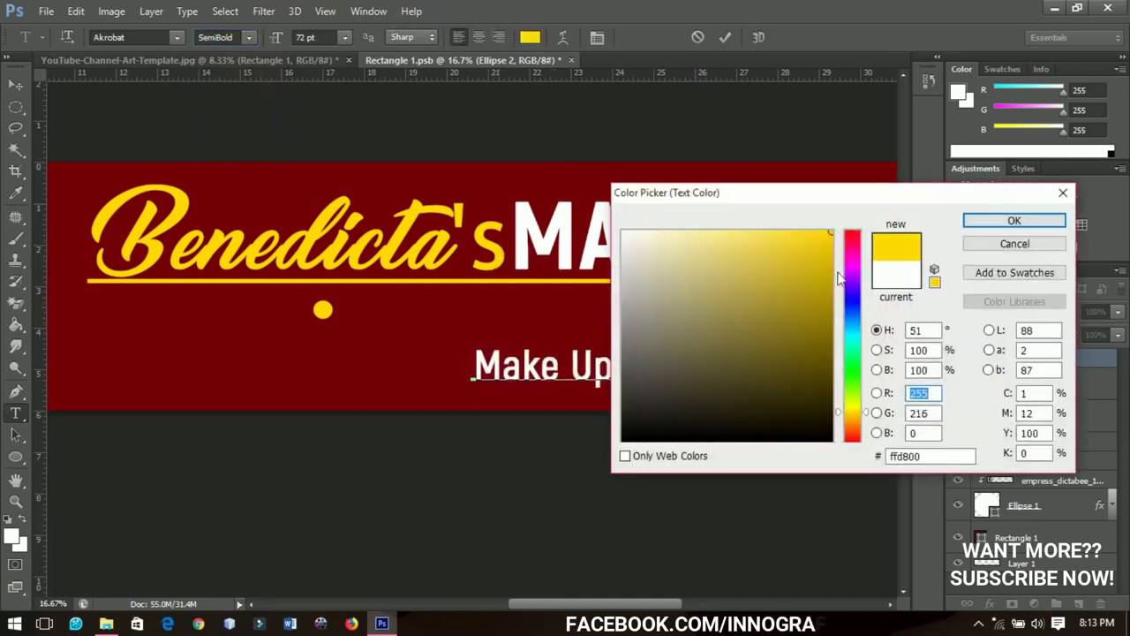
click(1012, 221)
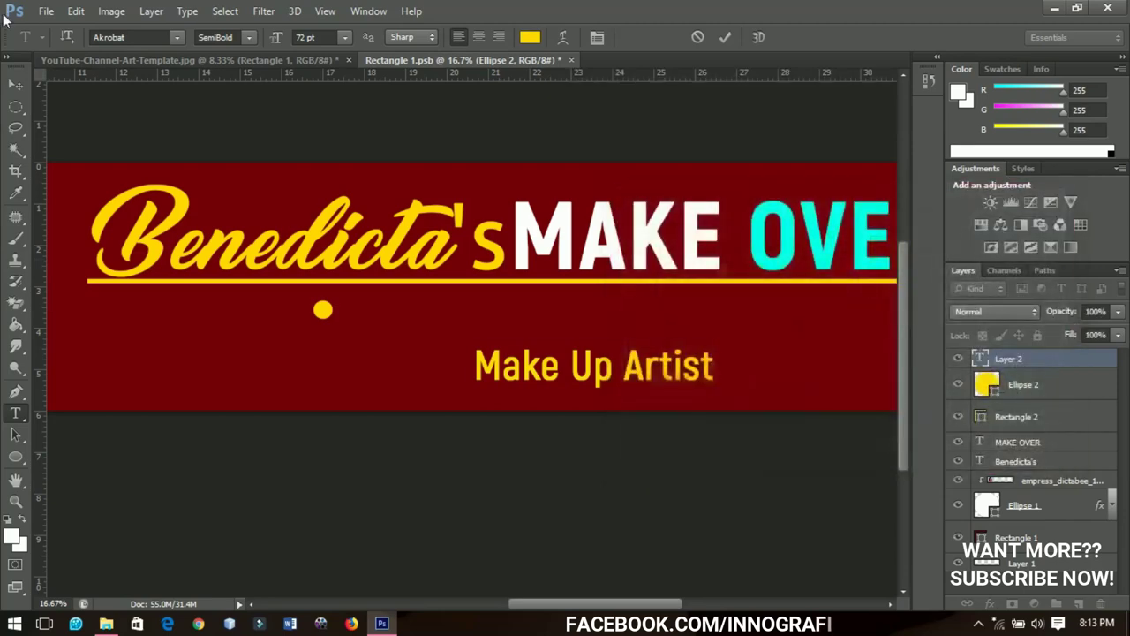
Move the Make Up Artist text beside the yellow bullet and scale it down to about 95%.
click(15, 84)
drag(566, 364, 468, 332)
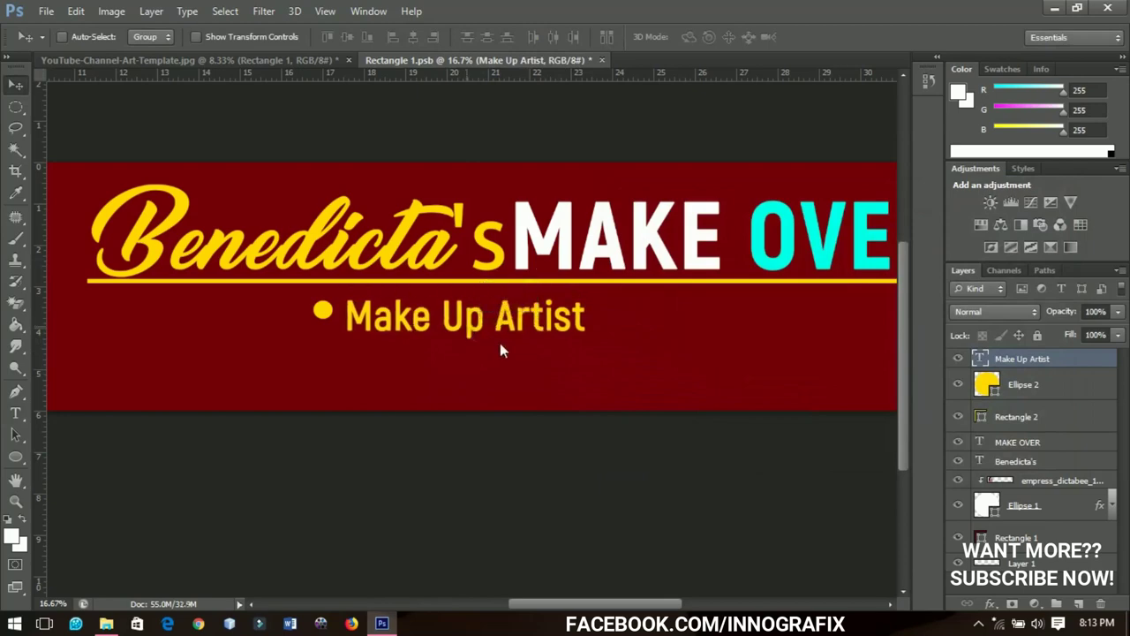
key(ctrl+t)
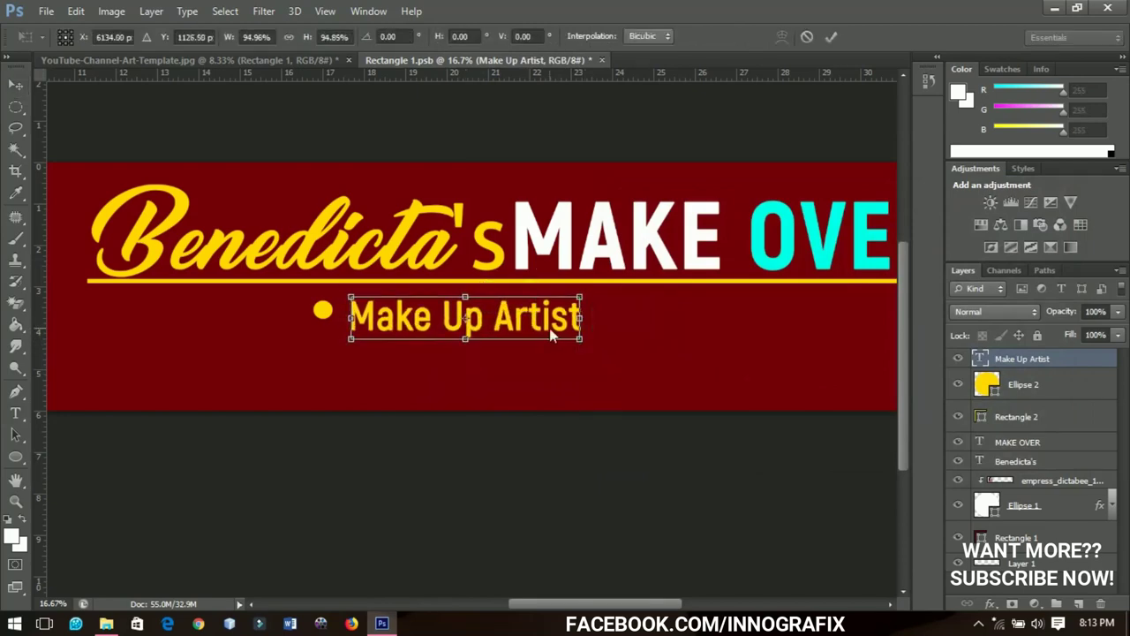
key(Return)
Select the bullet circle's layer and move it close to the start of the Make Up Artist text, vertically centred on it.
right_click(322, 316)
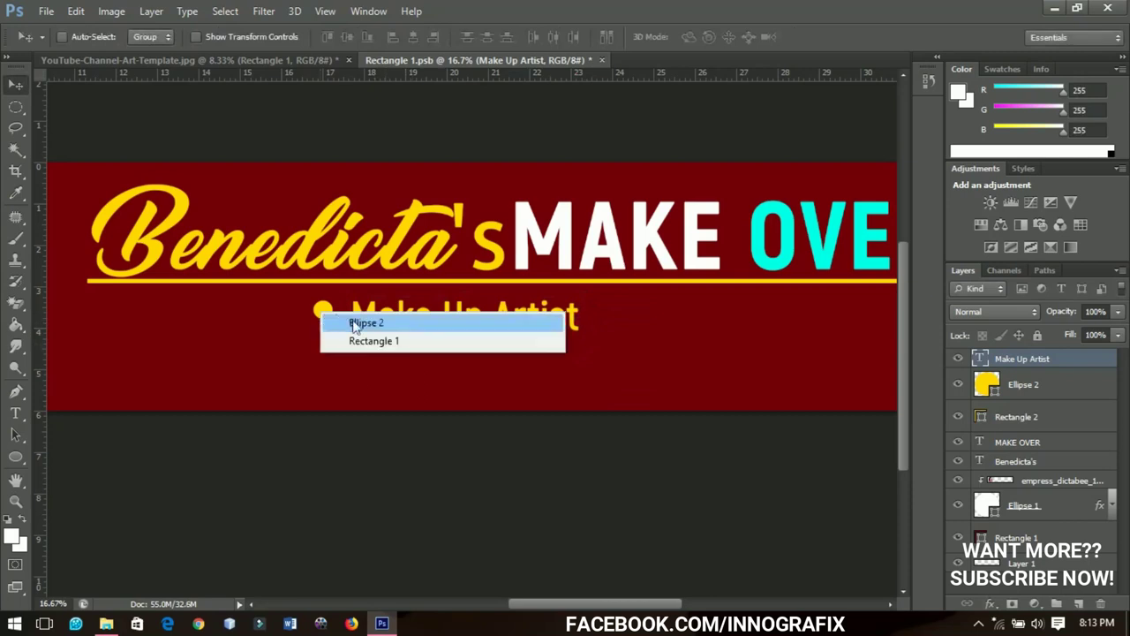
click(347, 323)
drag(347, 323, 360, 332)
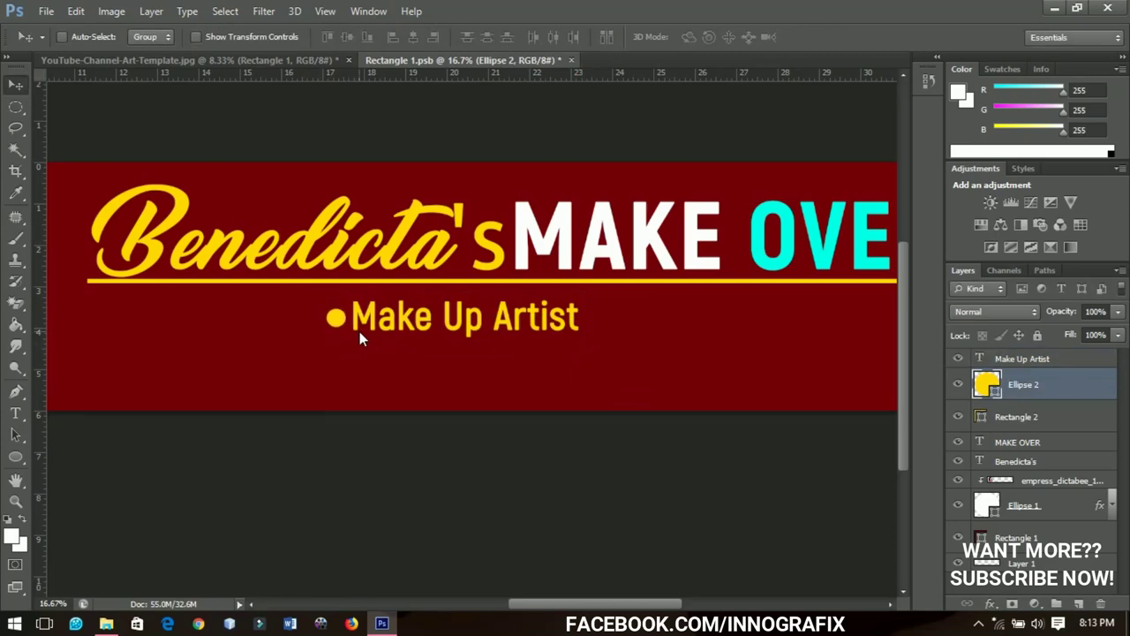
Select the bullet and Make Up Artist text together, shift them to the left beneath the underline and fine-tune their vertical spacing.
scroll(697, 363, right, 3)
scroll(698, 364, right, 1)
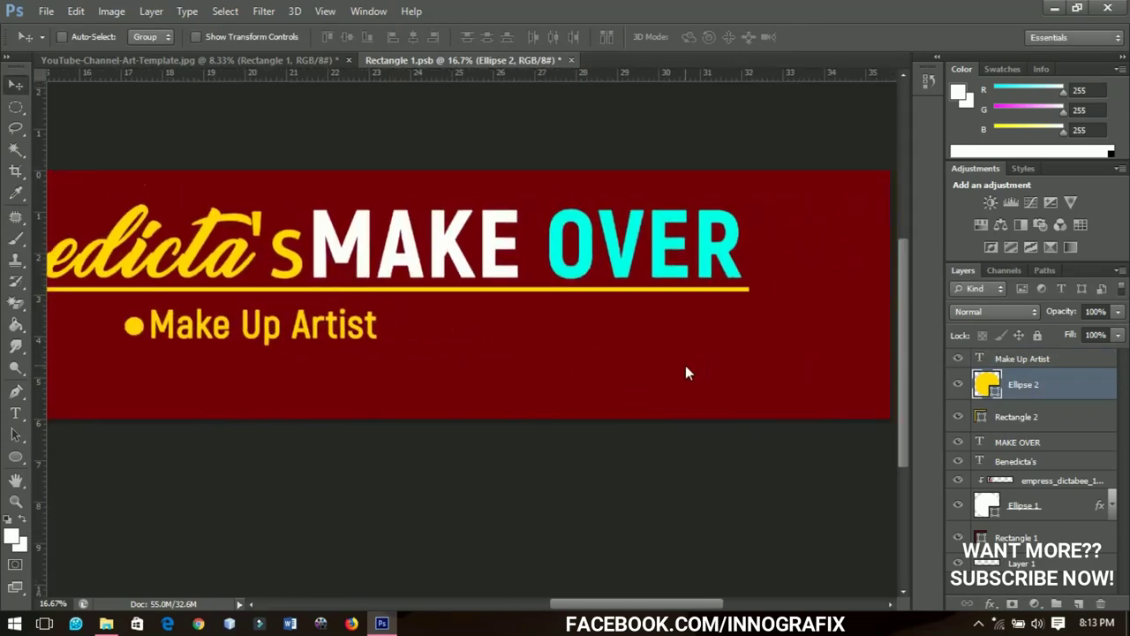
key(ctrl+minus)
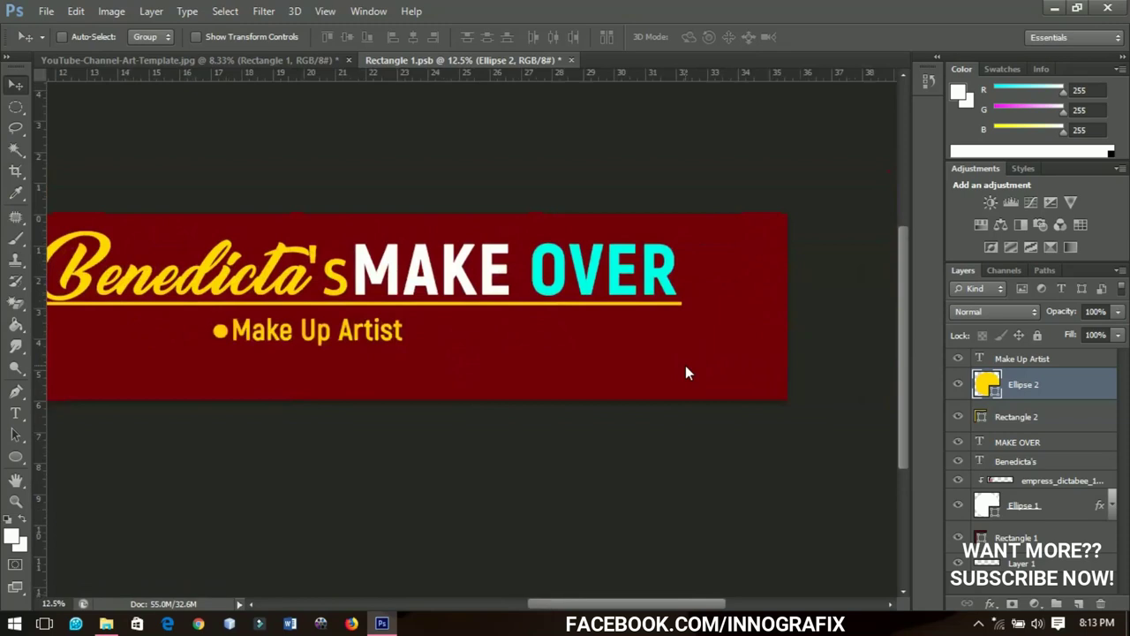
shift+click(1011, 358)
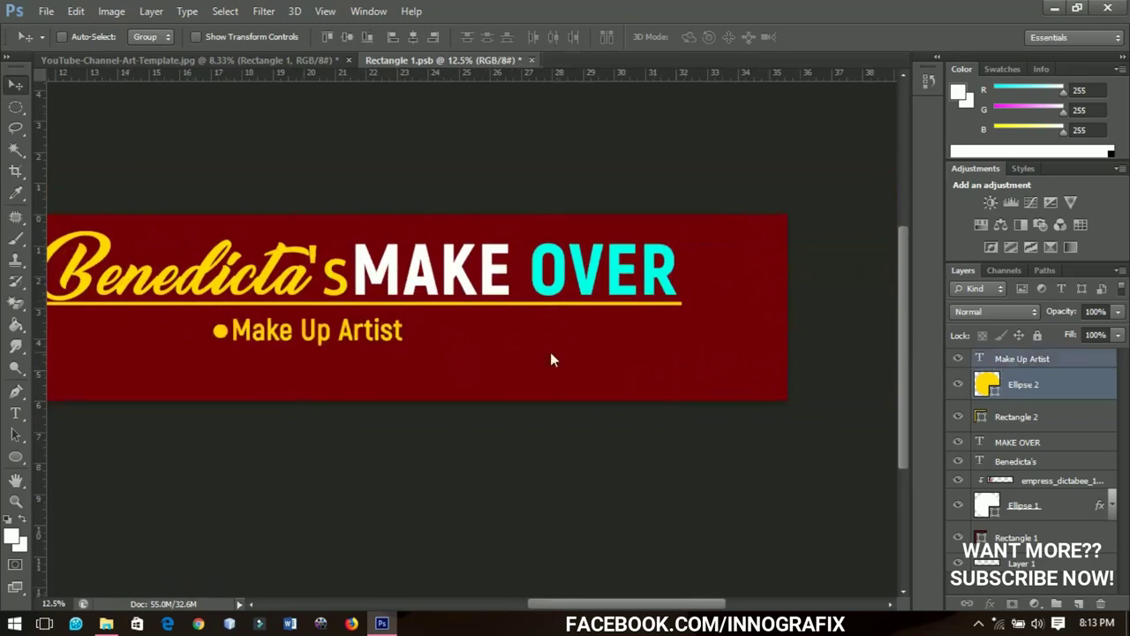
mouse_move(401, 348)
mouse_down()
mouse_move(333, 333)
mouse_move(320, 344)
mouse_move(414, 344)
mouse_up()
key(shift+Down)
key(shift+Down)
key(shift+Down)
key(shift+Down)
key(shift+Down)
key(shift+Down)
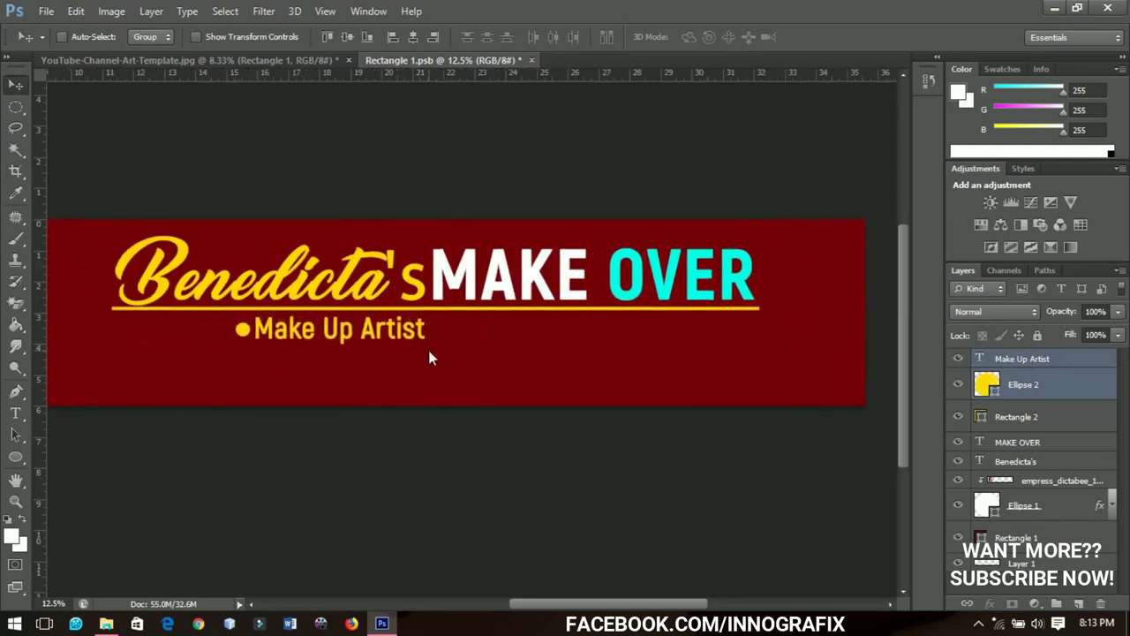
key(Down)
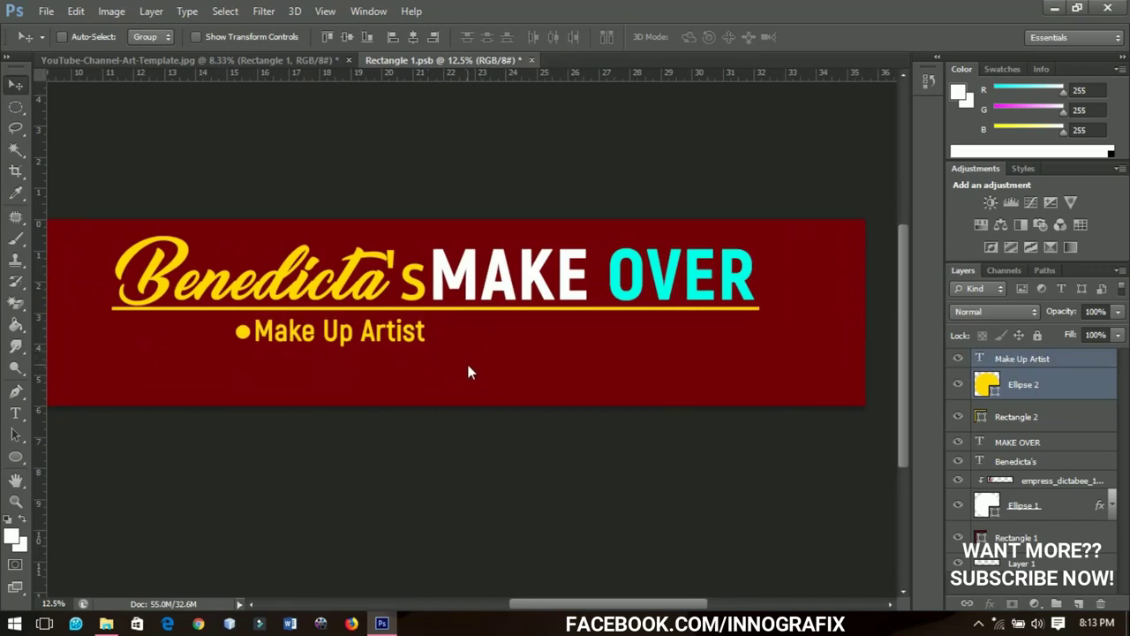
Duplicate the bullet and its text to the right on the same line, and change the copied text to Make Up Tutorials.
key(ctrl+j)
drag(377, 354, 649, 338)
key(t)
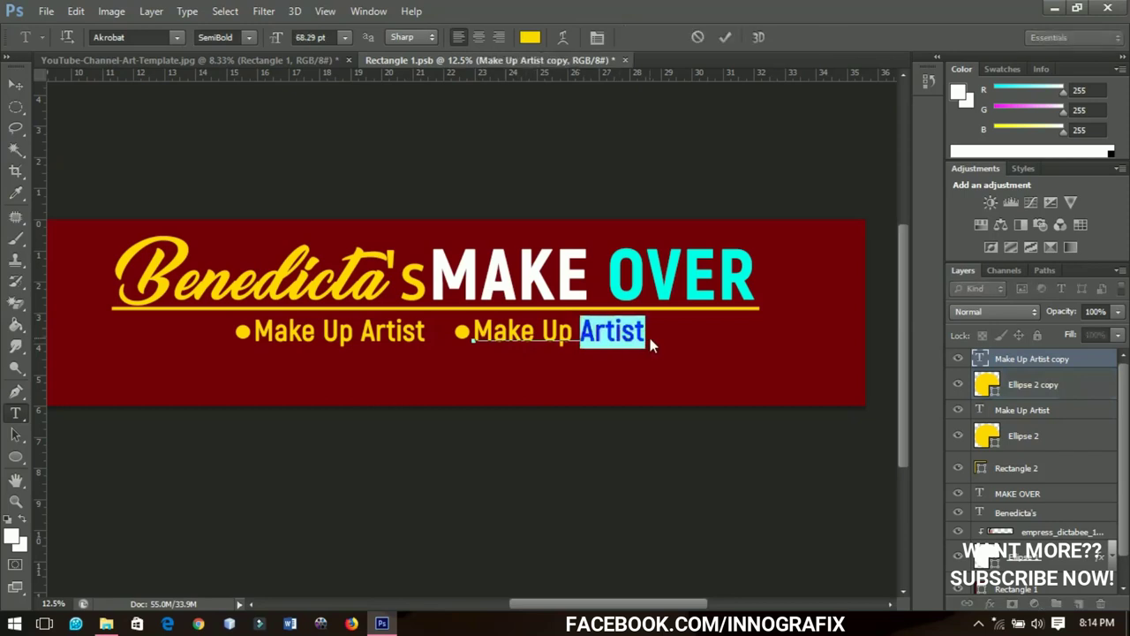
text(Tu )
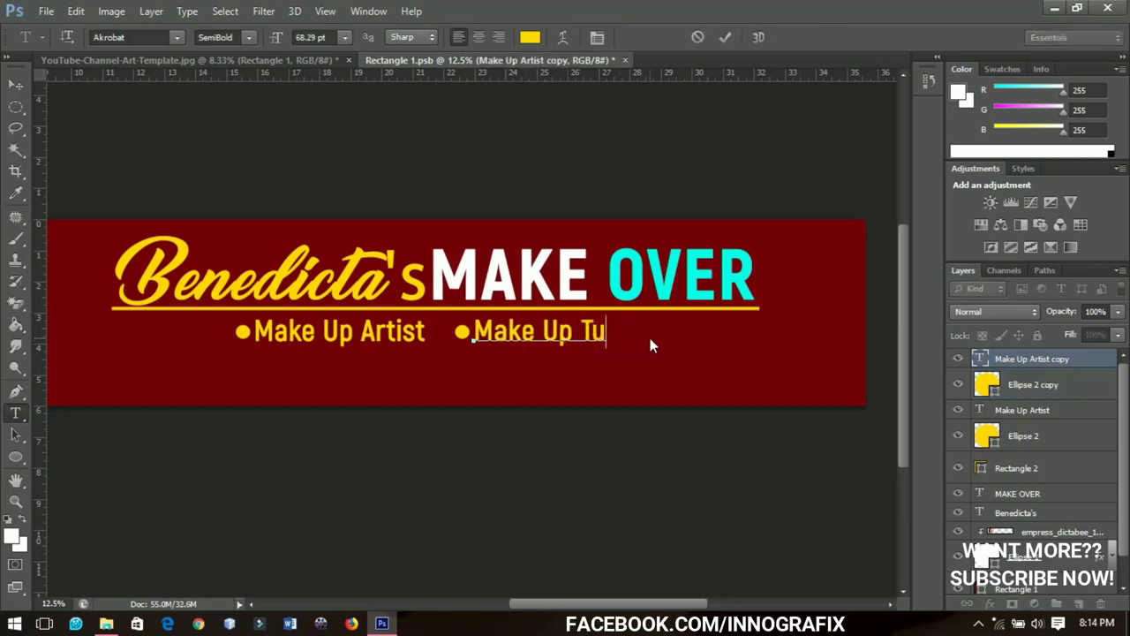
text(torials)
click(14, 84)
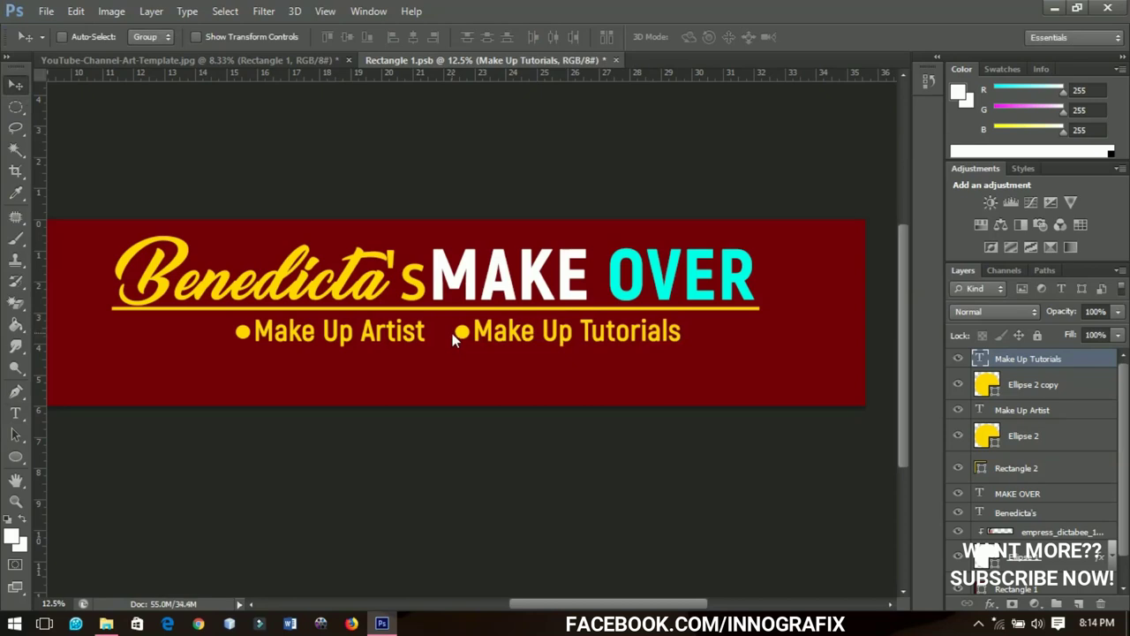
Add a text line reading facebook.com/InnoGrafix beneath the two bulleted services.
scroll(453, 333, down, 2)
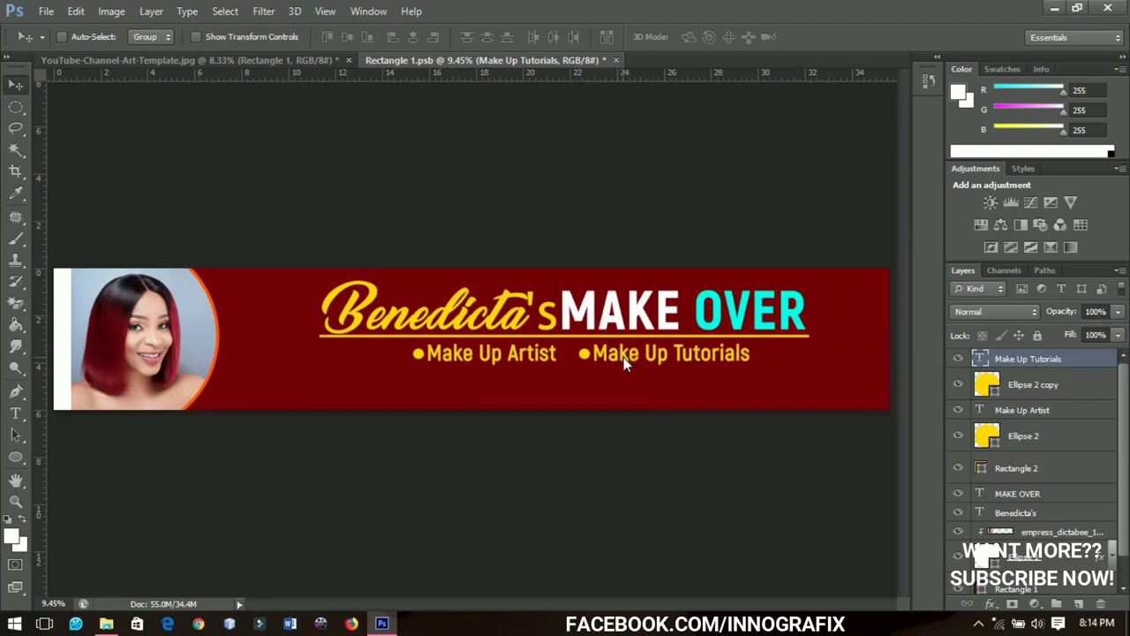
click(13, 417)
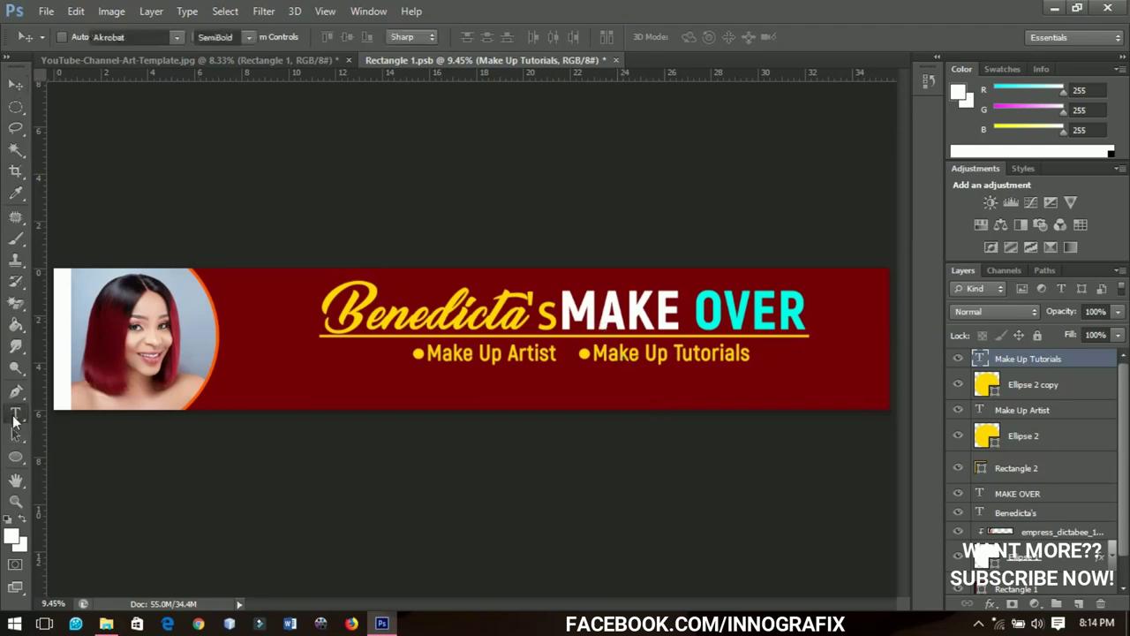
click(494, 393)
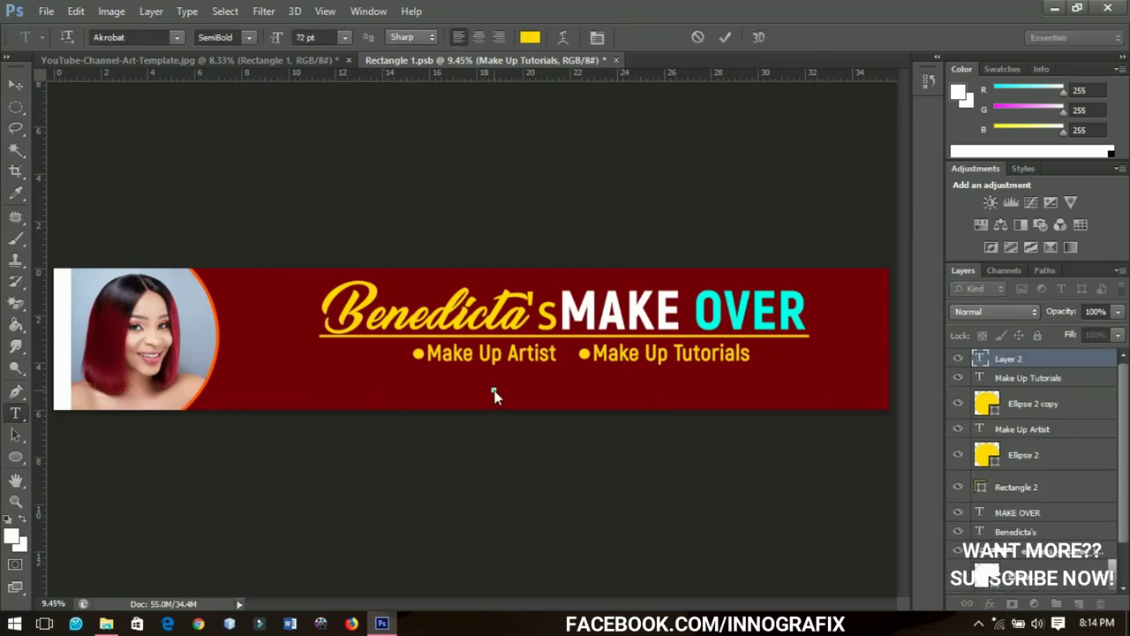
text(facebook.com/)
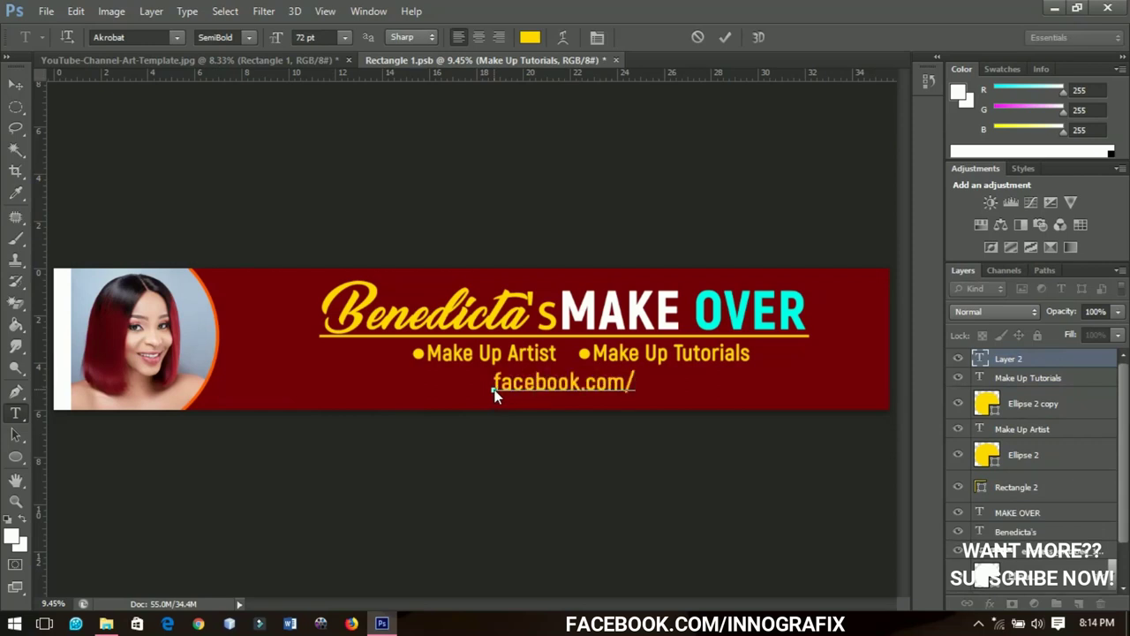
text(InnoGrafix)
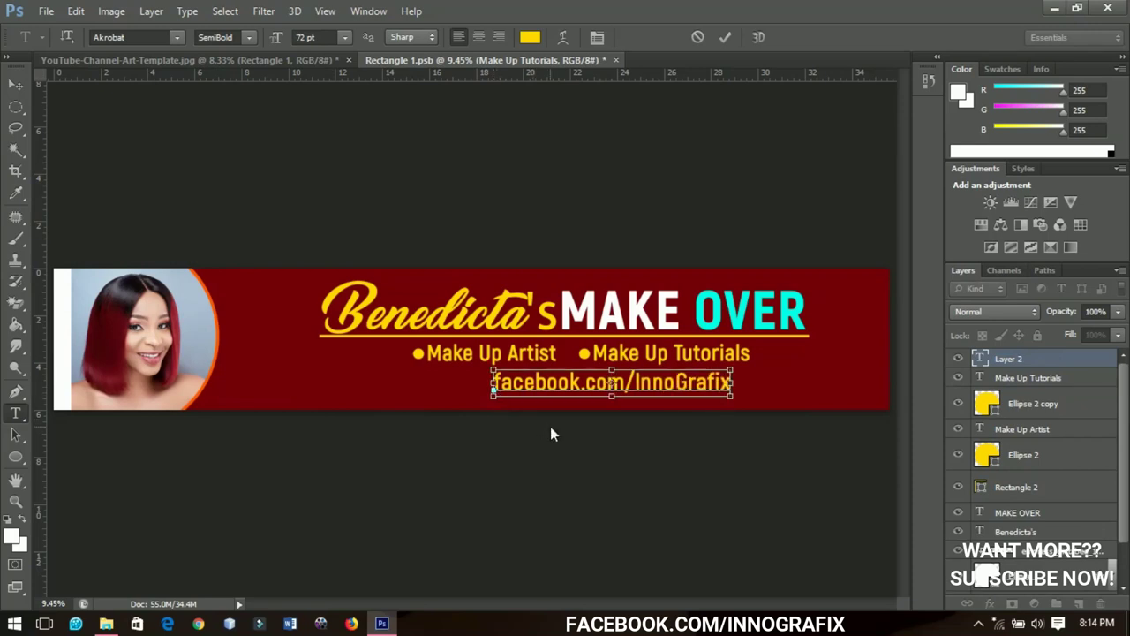
Change the facebook.com/InnoGrafix text colour from yellow to white and commit the edit.
key(ctrl+a)
click(523, 40)
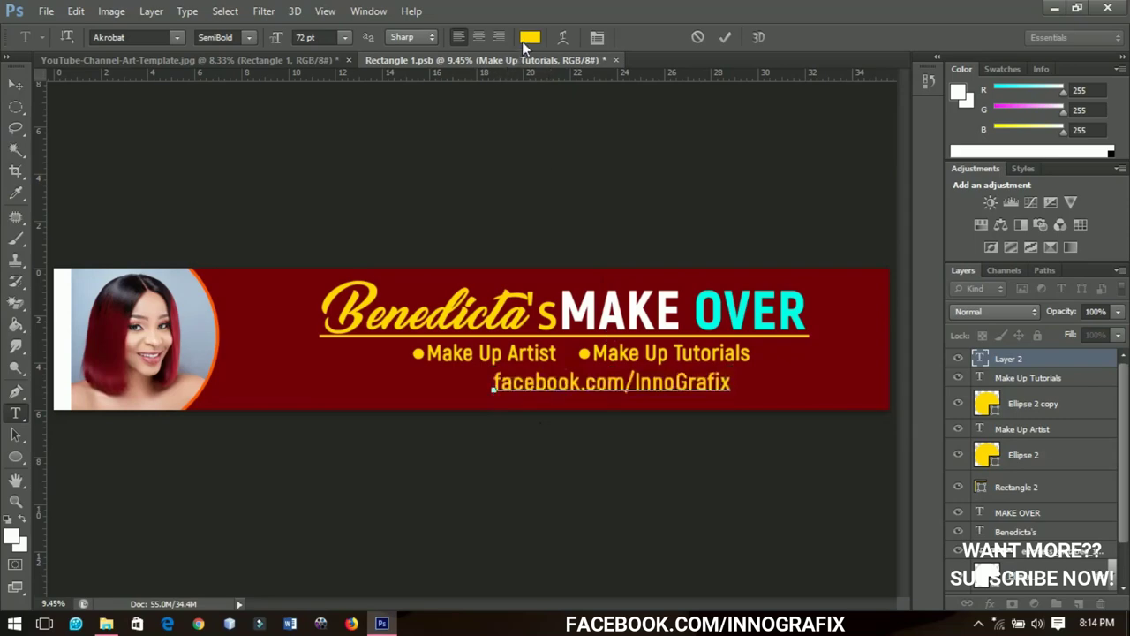
drag(665, 310, 617, 226)
key(Return)
key(ctrl+Return)
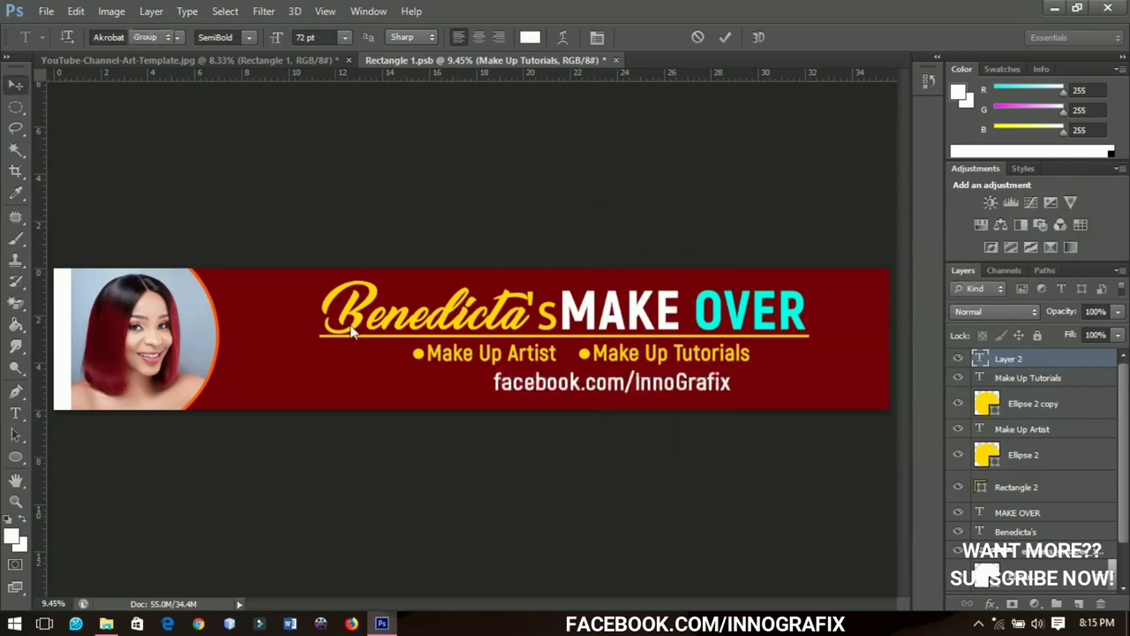
Move the Facebook address left and slightly down, scale it to about 95%, and nudge it further left.
key(v)
drag(553, 392, 454, 396)
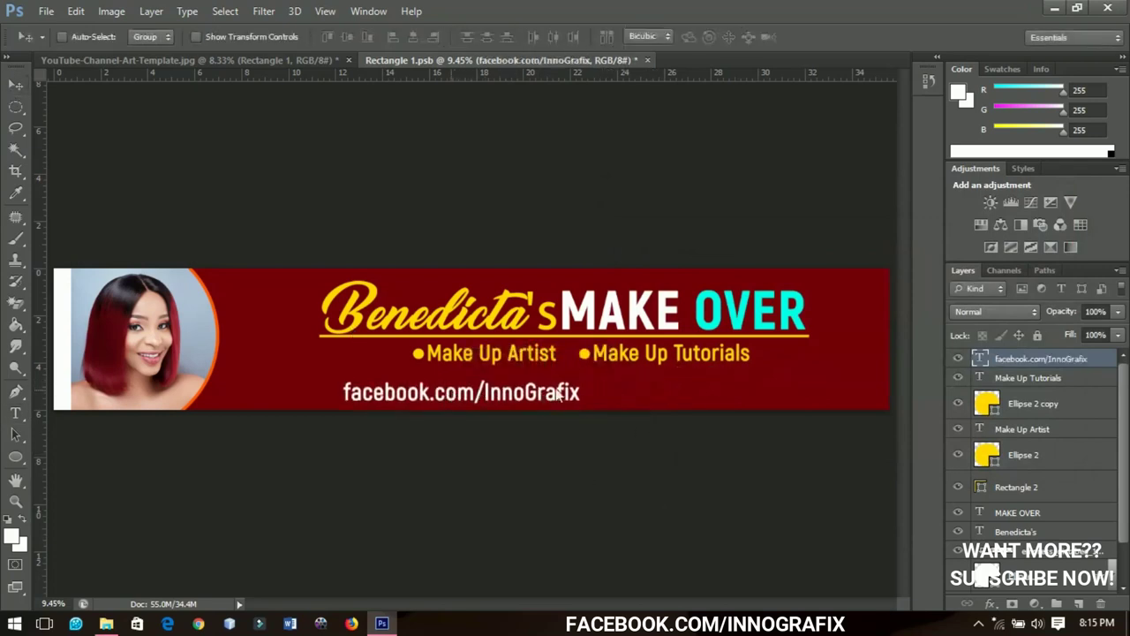
key(ctrl+t)
drag(583, 385, 577, 383)
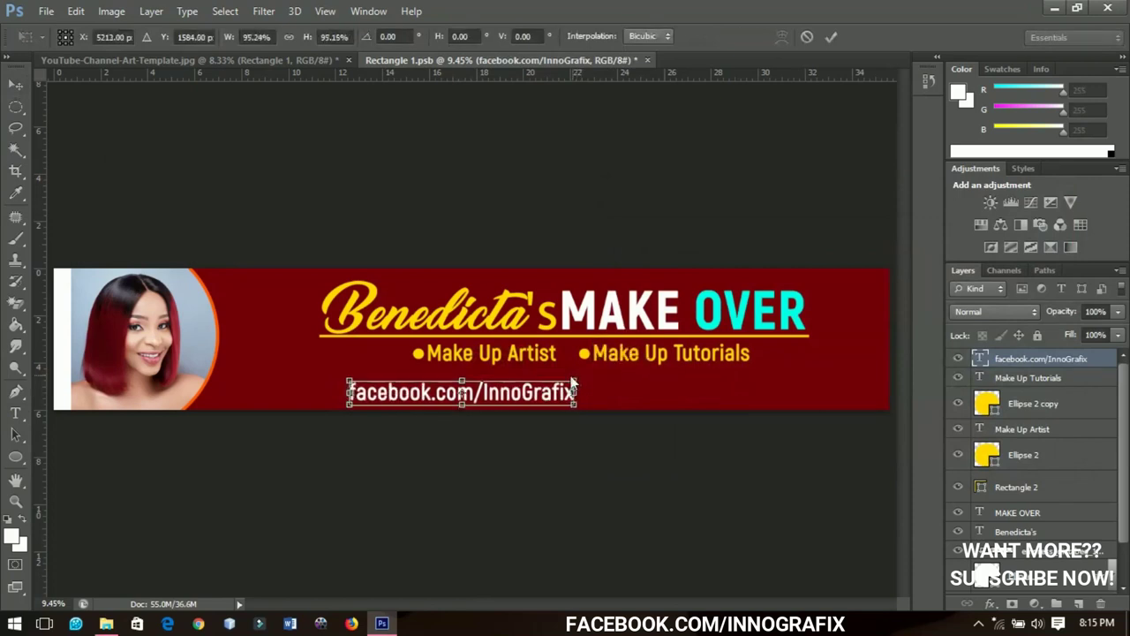
key(Return)
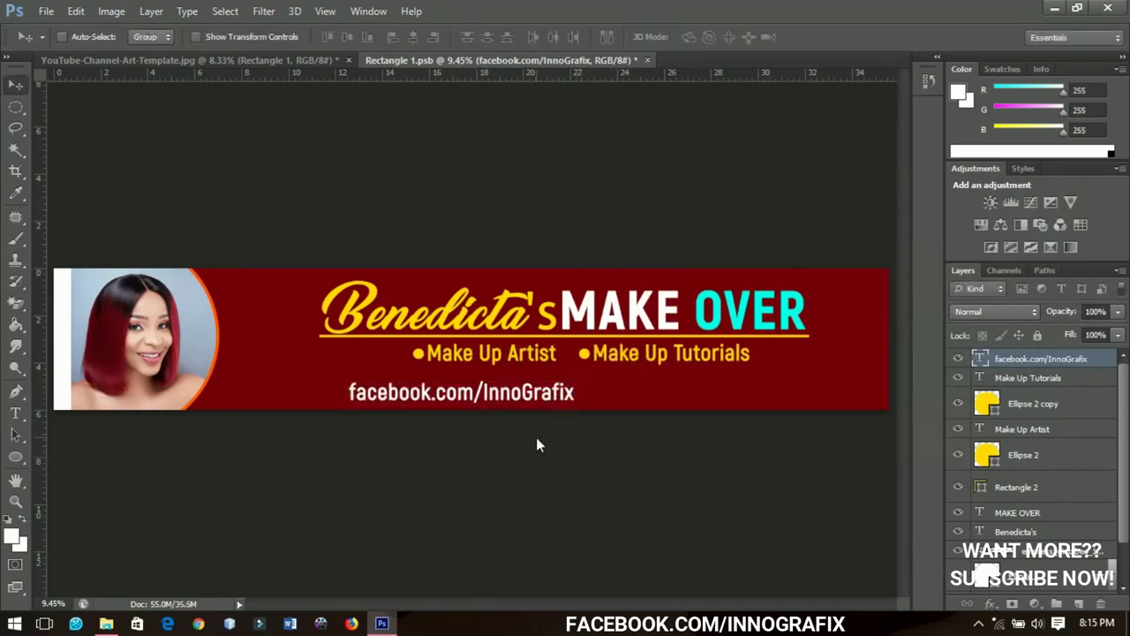
key(shift+Left)
key(shift+Left)
key(shift+Left)
key(shift+Left)
key(shift+Left)
key(shift+Left)
key(shift+Left)
key(shift+Left)
key(shift+Left)
key(shift+Left)
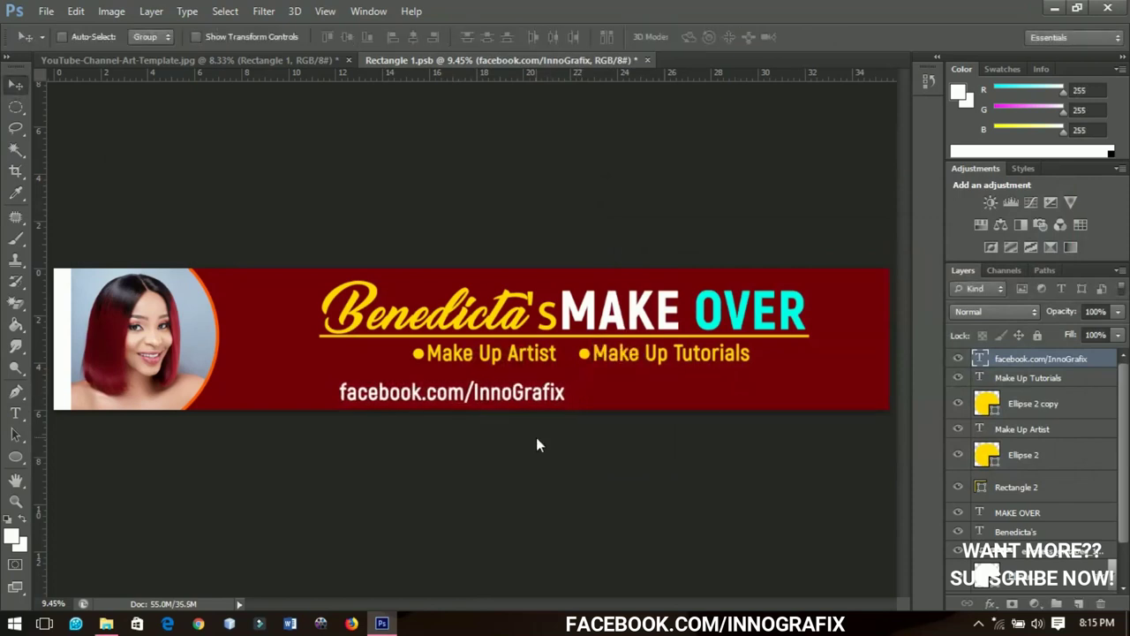
key(ctrl+j)
drag(604, 400, 717, 397)
key(t)
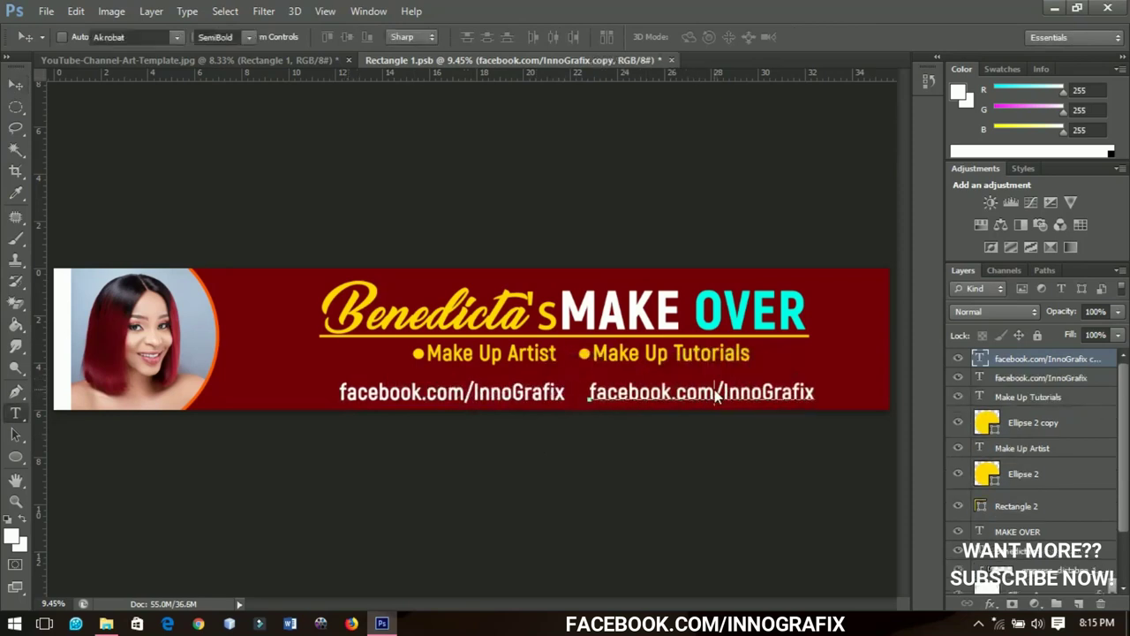
triple_click(717, 398)
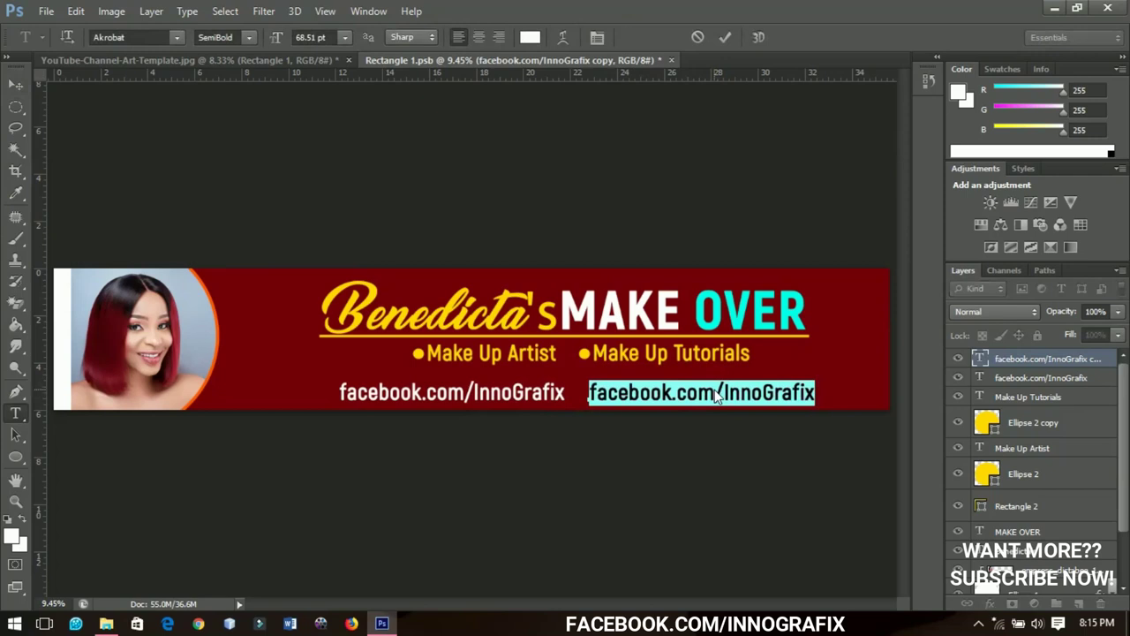
key(Left)
key(Right)
key(Right)
key(Right)
key(Right)
key(Right)
key(Right)
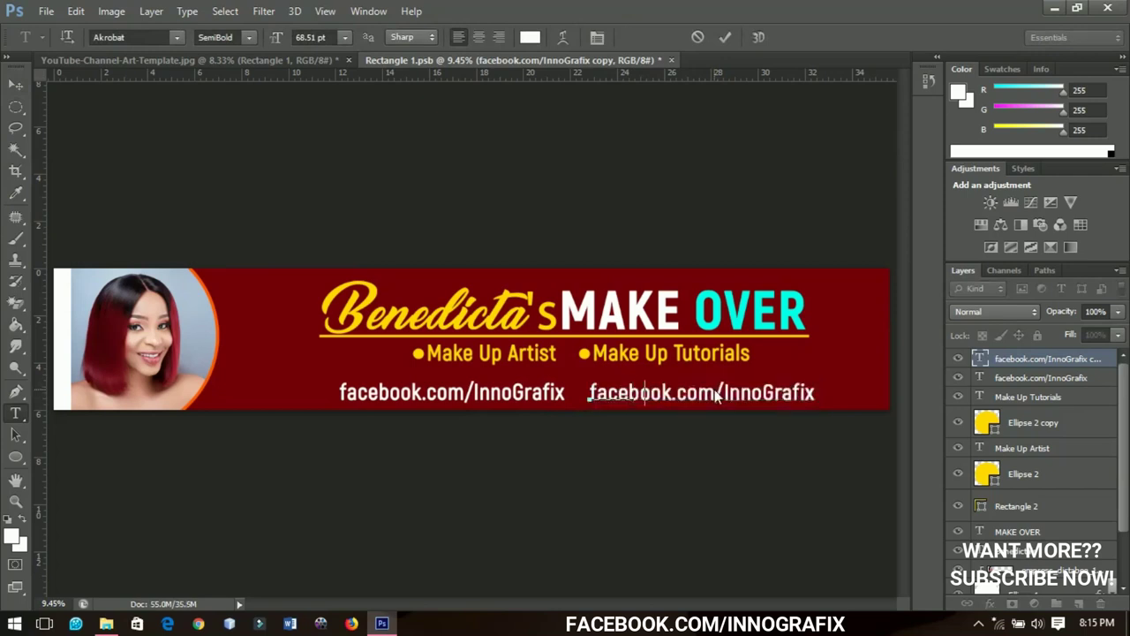
key(ctrl+a)
text(instagram)
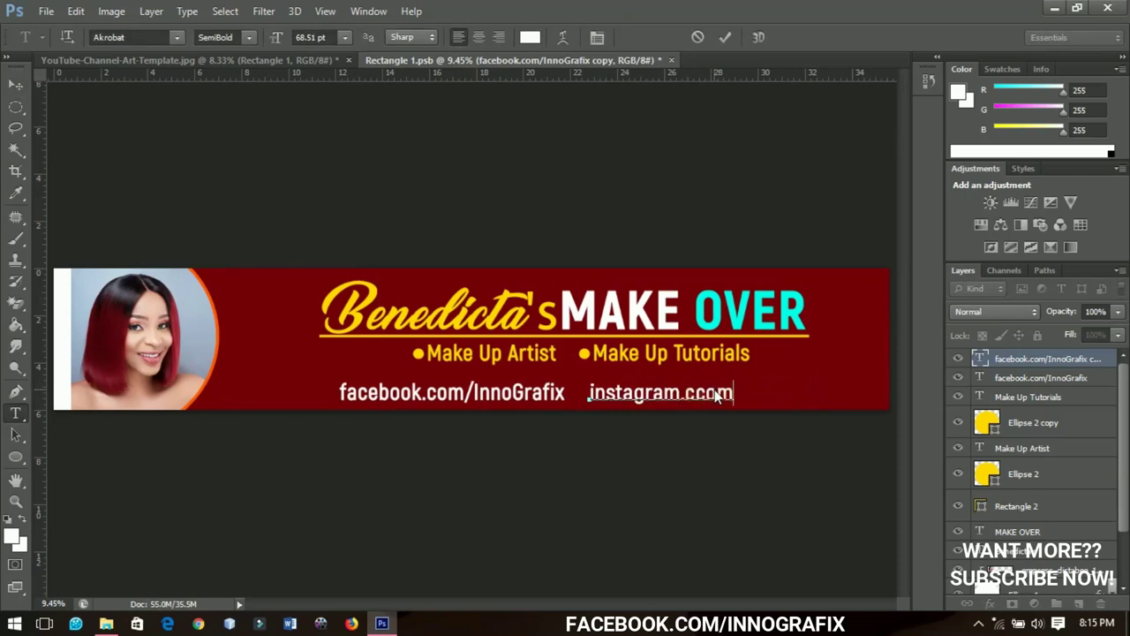
key(BackSpace)
key(Right)
key(Right)
text(/sir)
key(BackSpace)
text(_innograf)
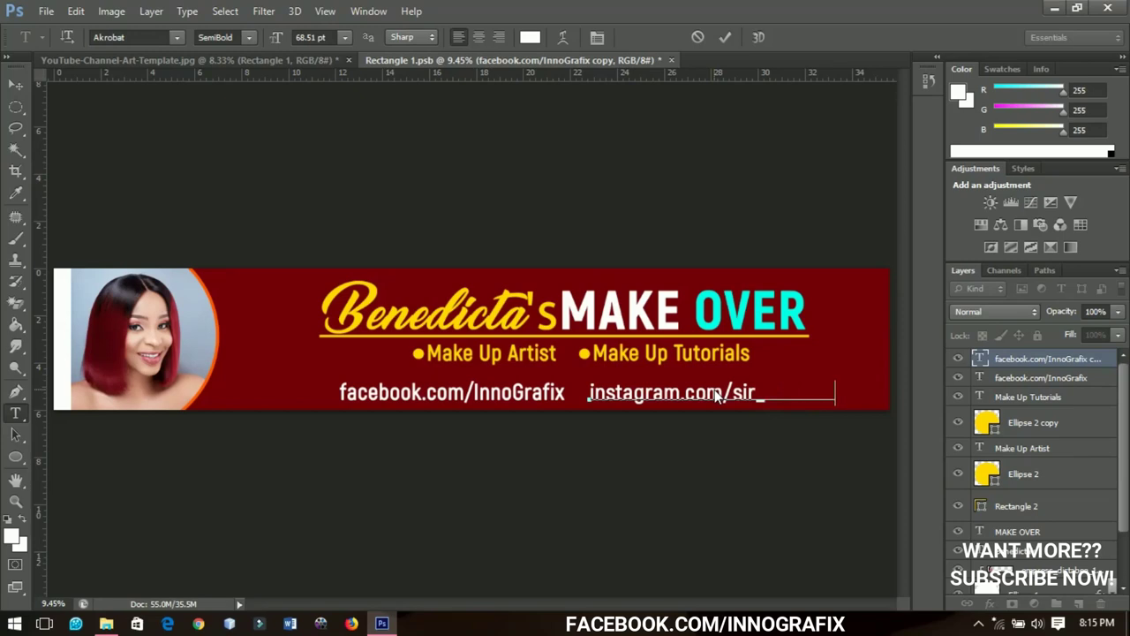
click(16, 83)
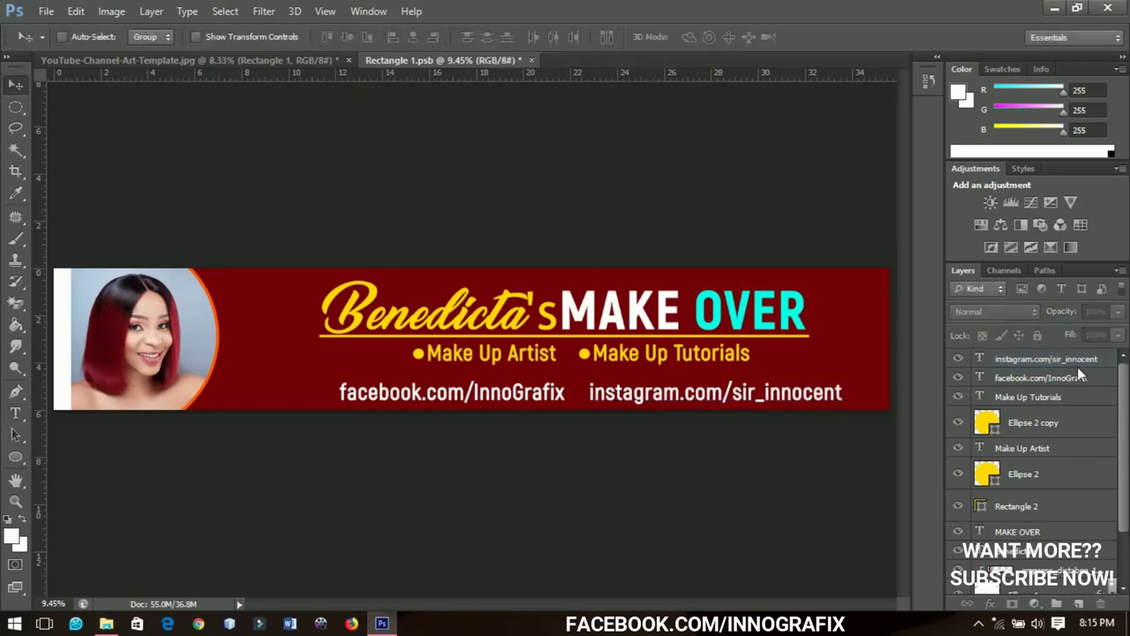
Shift the Facebook and Instagram addresses slightly left together, and save and close the Rectangle 1.psb smart object.
click(1077, 366)
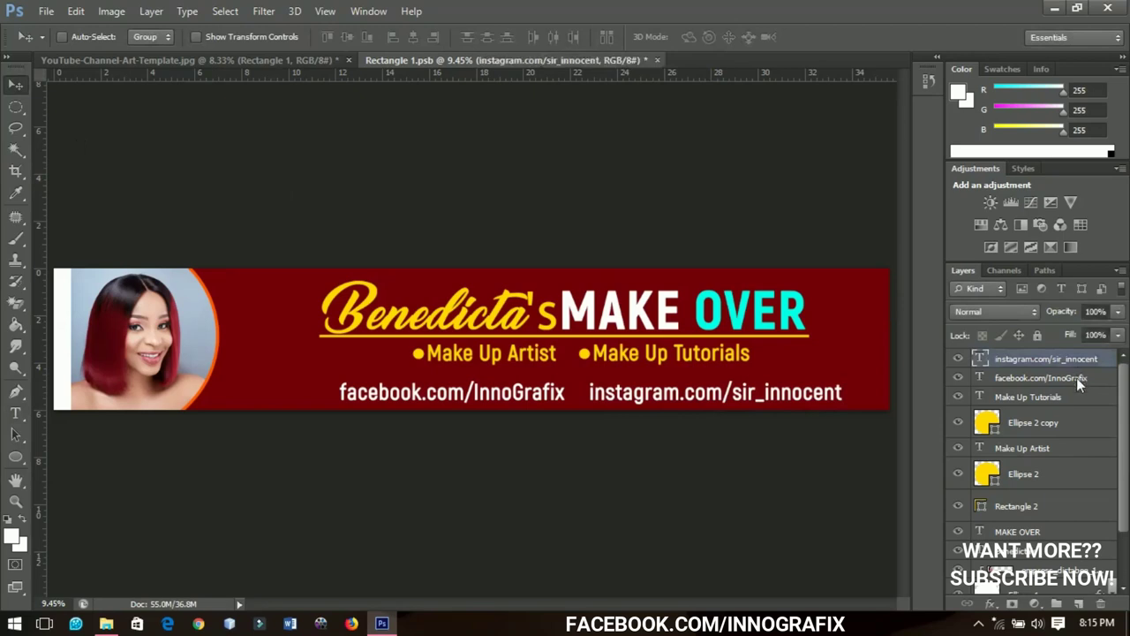
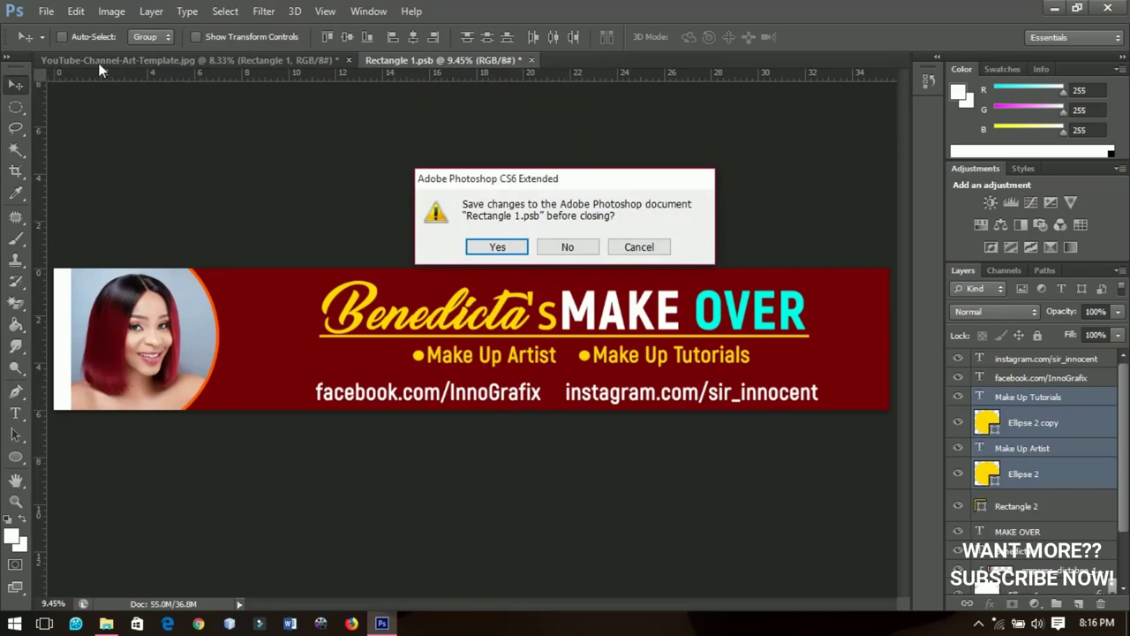
click(497, 247)
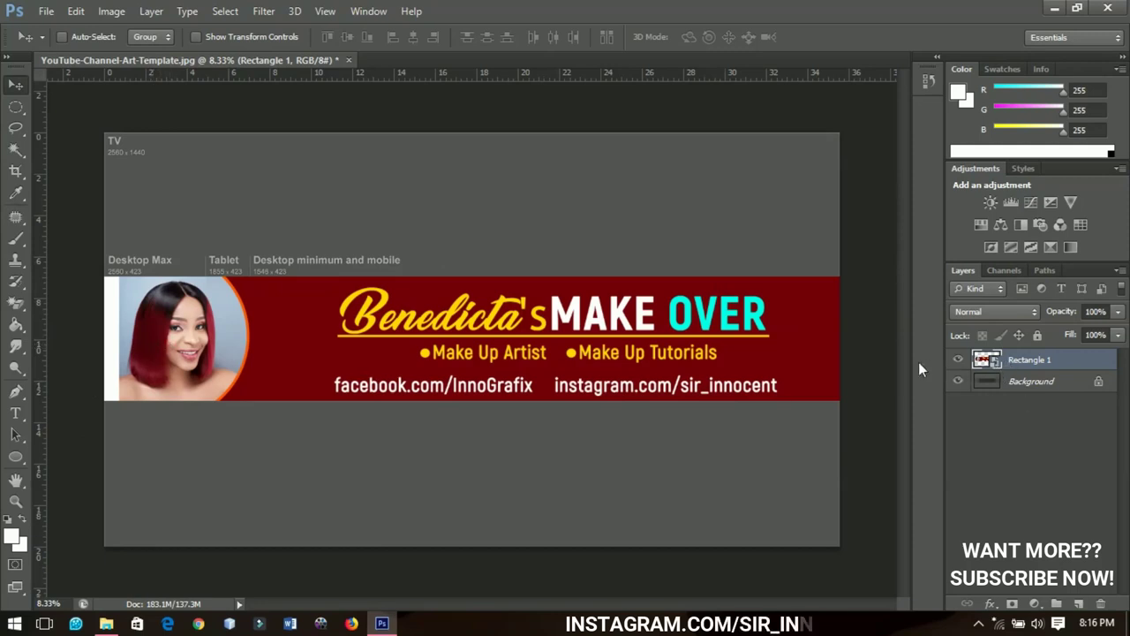
Reopen the Rectangle 1 smart object, enlarge the portrait to about 115% and reposition it to cover the white gap at the banner's left edge.
double_click(986, 359)
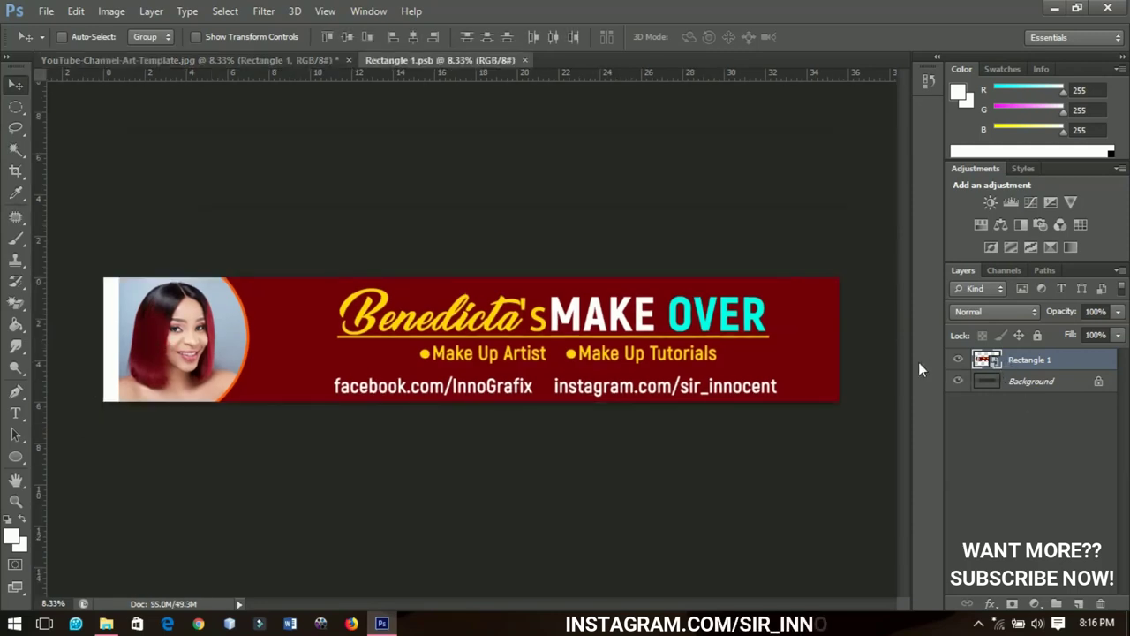
right_click(198, 324)
click(227, 332)
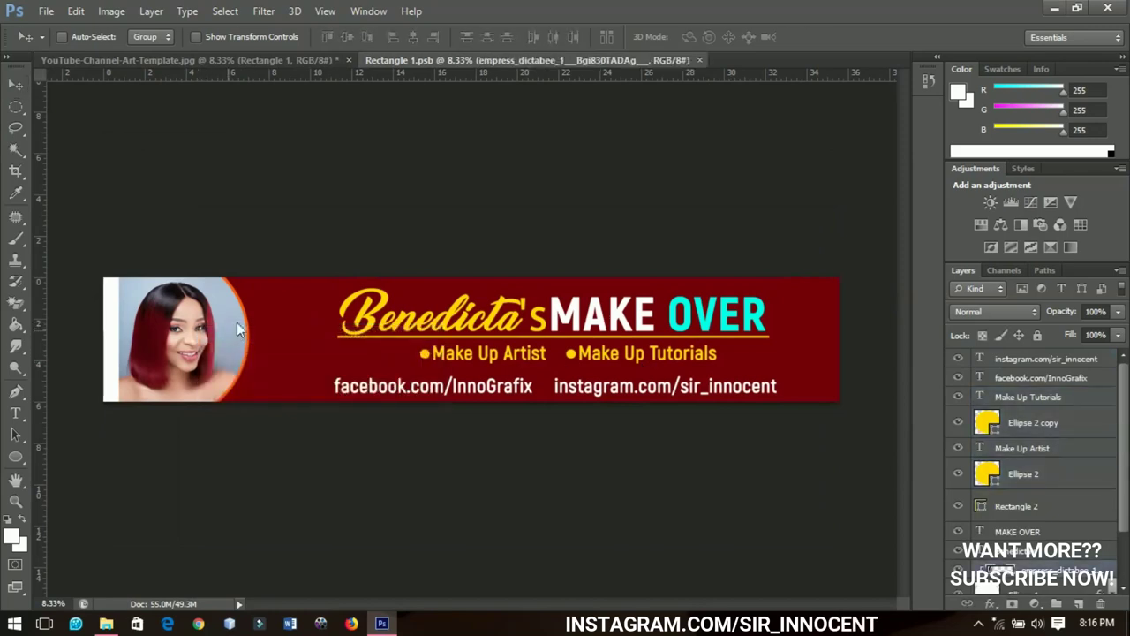
key(ctrl+t)
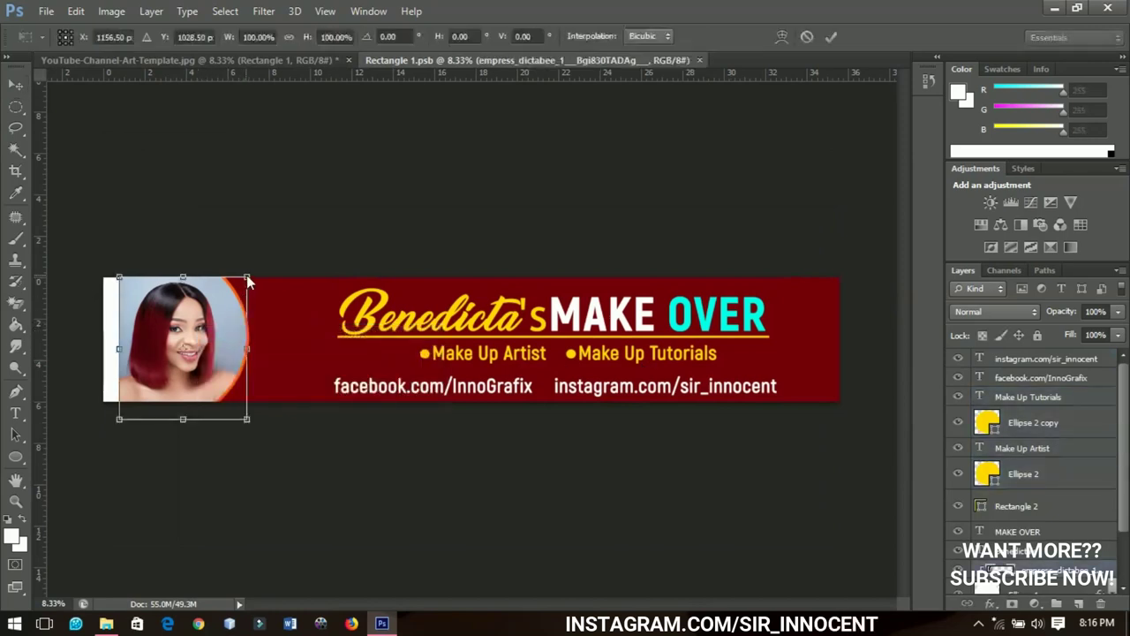
drag(248, 279, 251, 271)
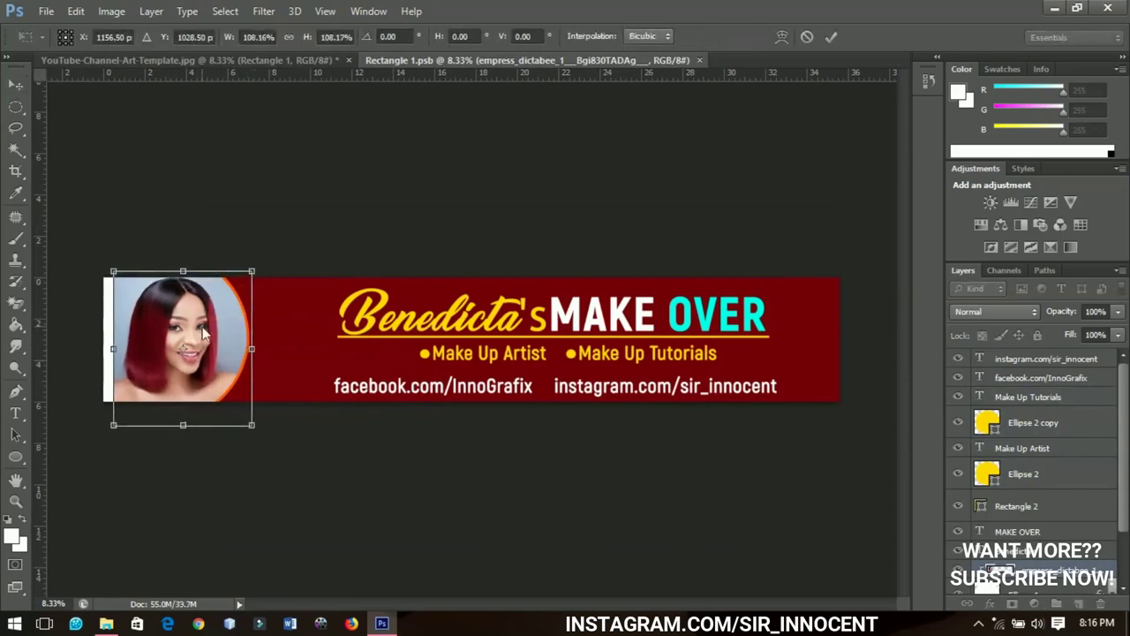
drag(203, 333, 199, 334)
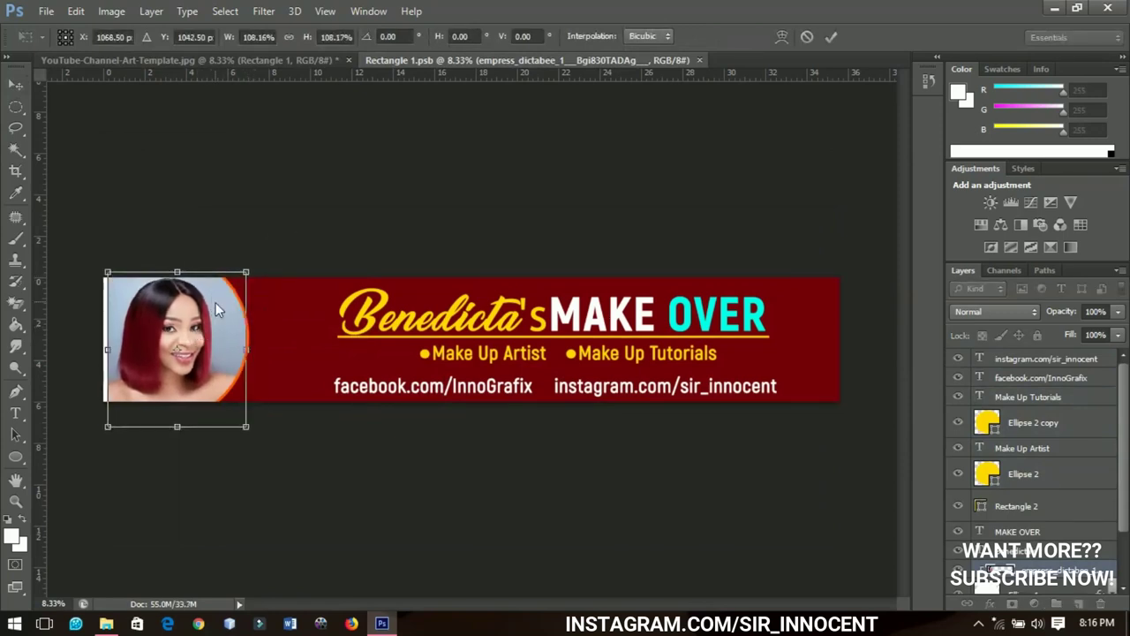
drag(246, 271, 249, 266)
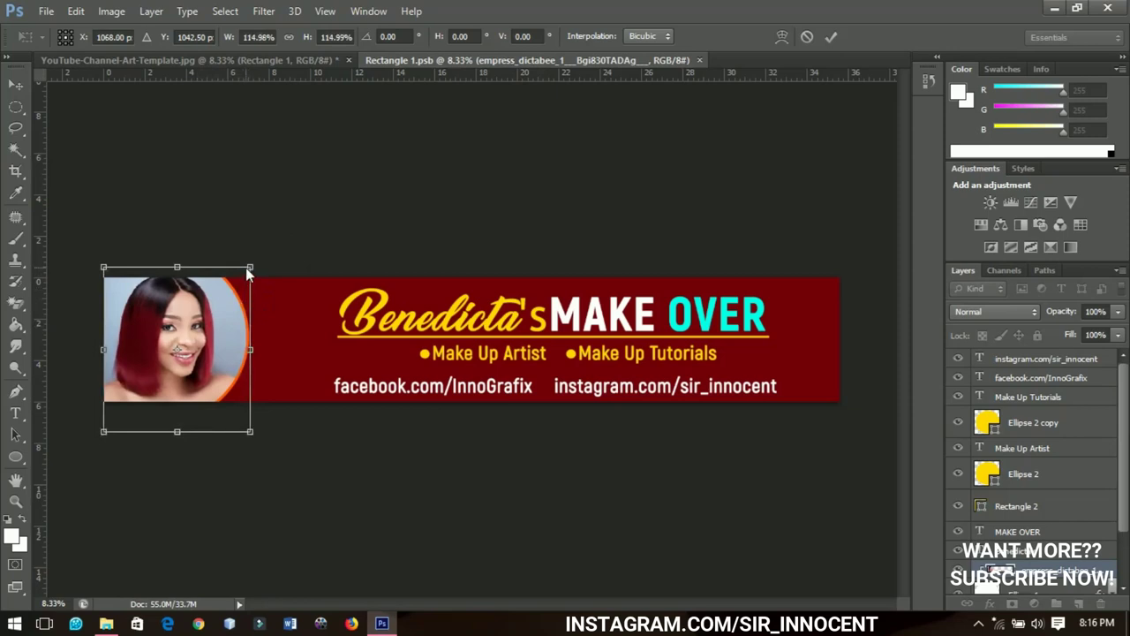
drag(247, 268, 249, 273)
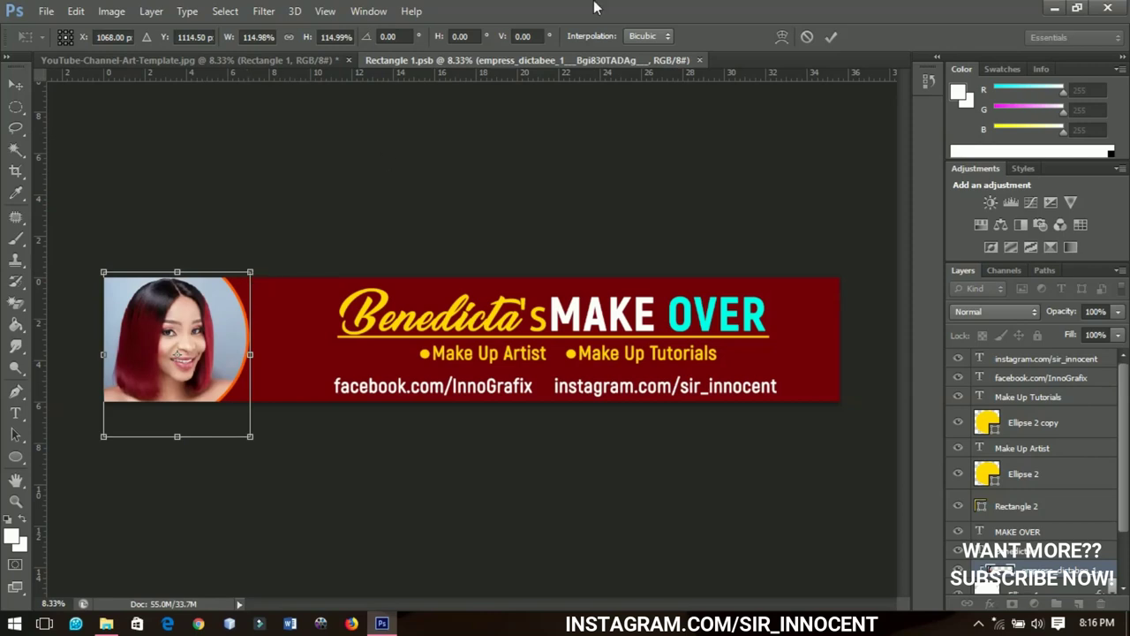
click(16, 83)
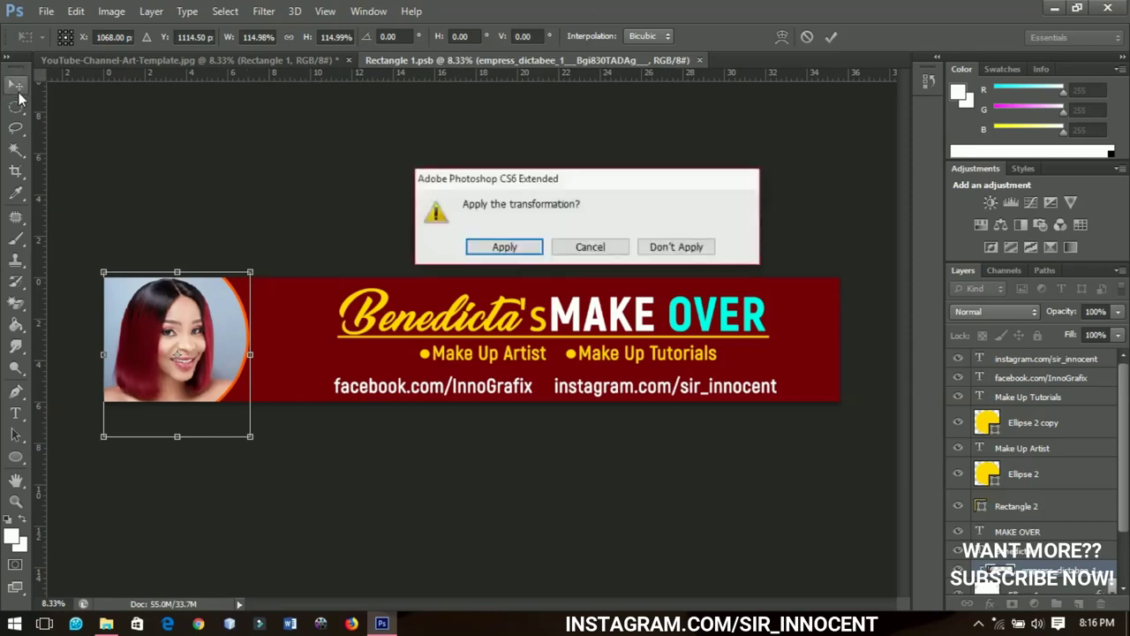
click(507, 247)
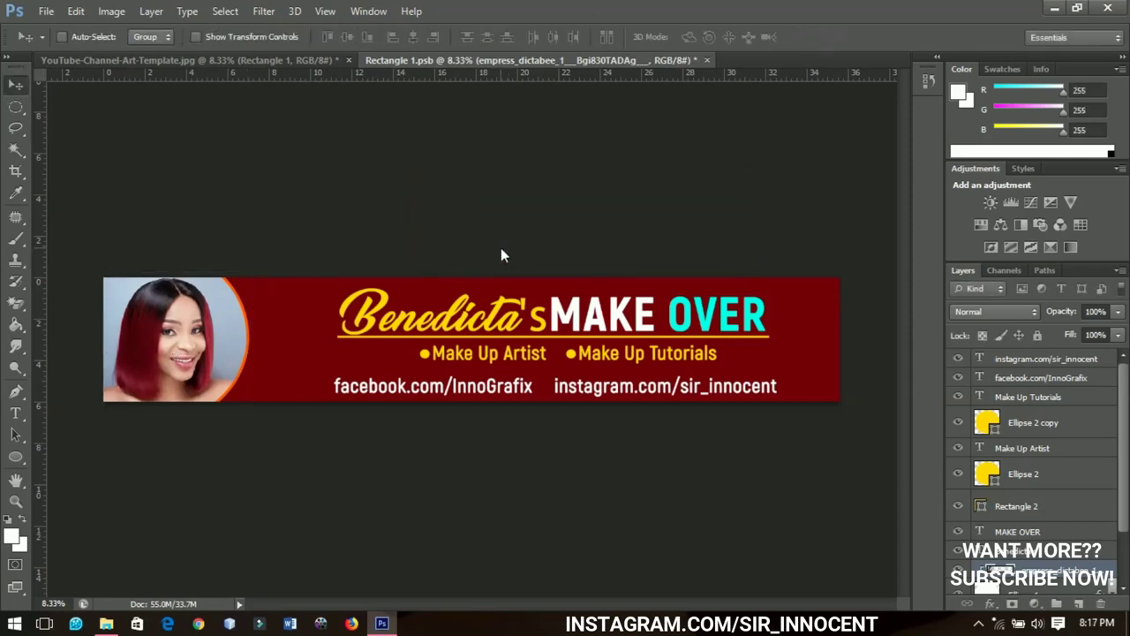
Close the Rectangle 1.psb smart object and save its changes to the channel art template.
right_click(664, 62)
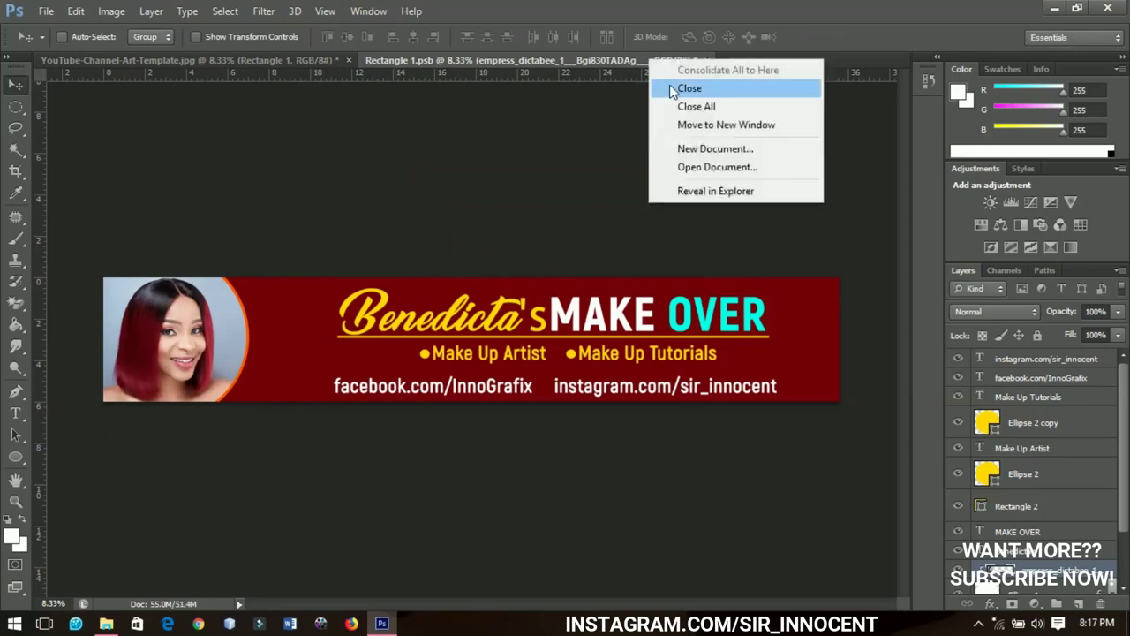
click(673, 88)
click(504, 246)
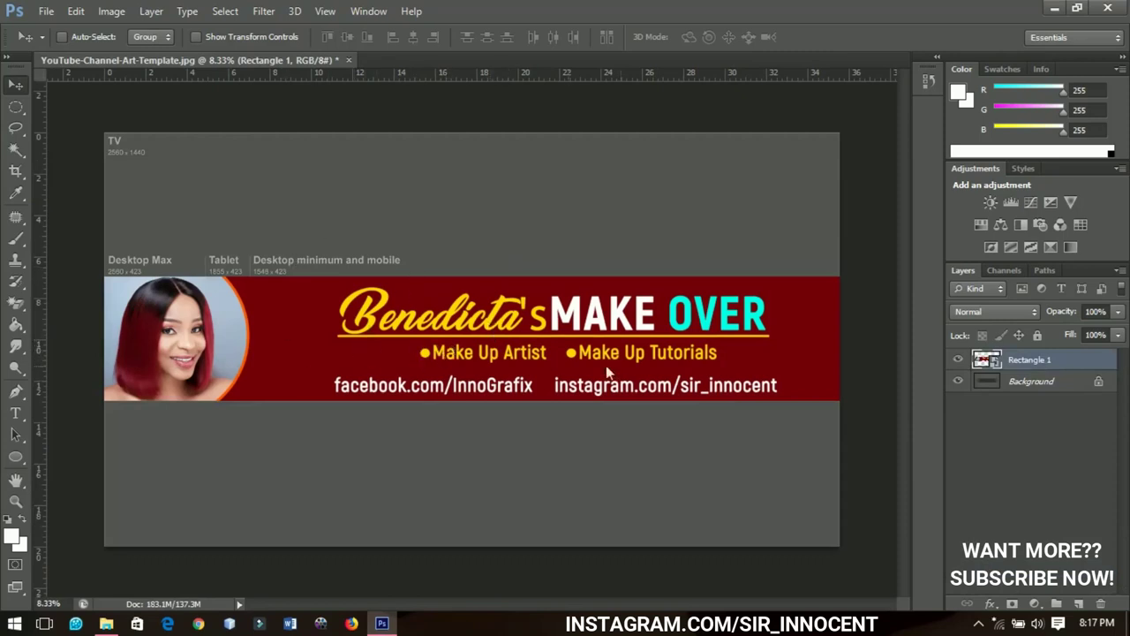
Add a dark grey (5a5a5a) Solid Color fill layer directly above the Background layer to cover the template guides.
click(1038, 380)
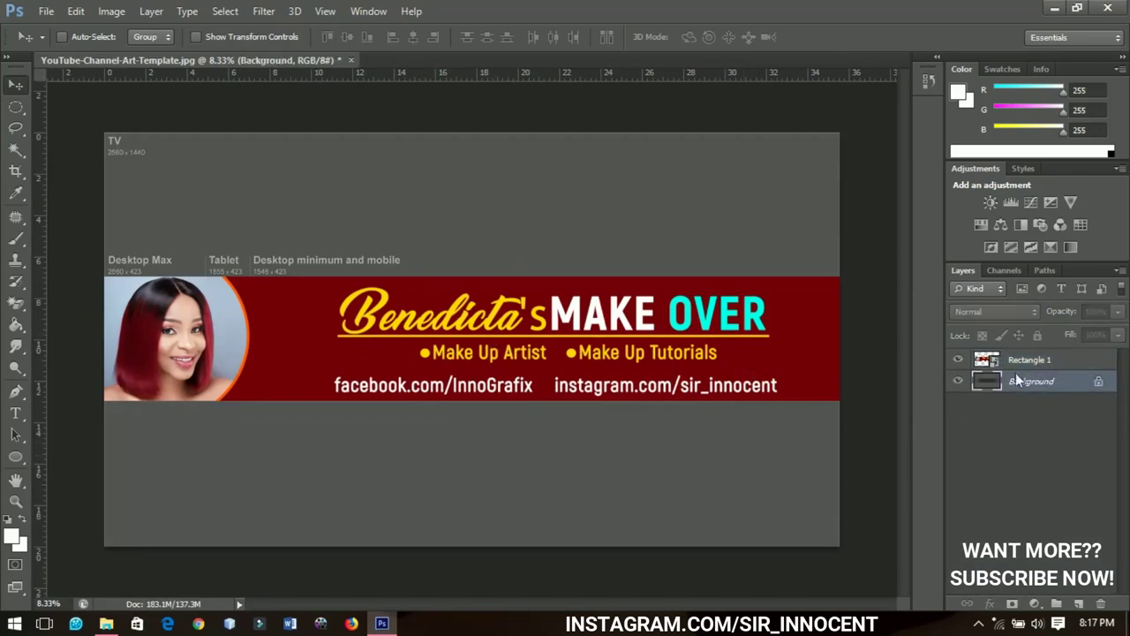
click(957, 381)
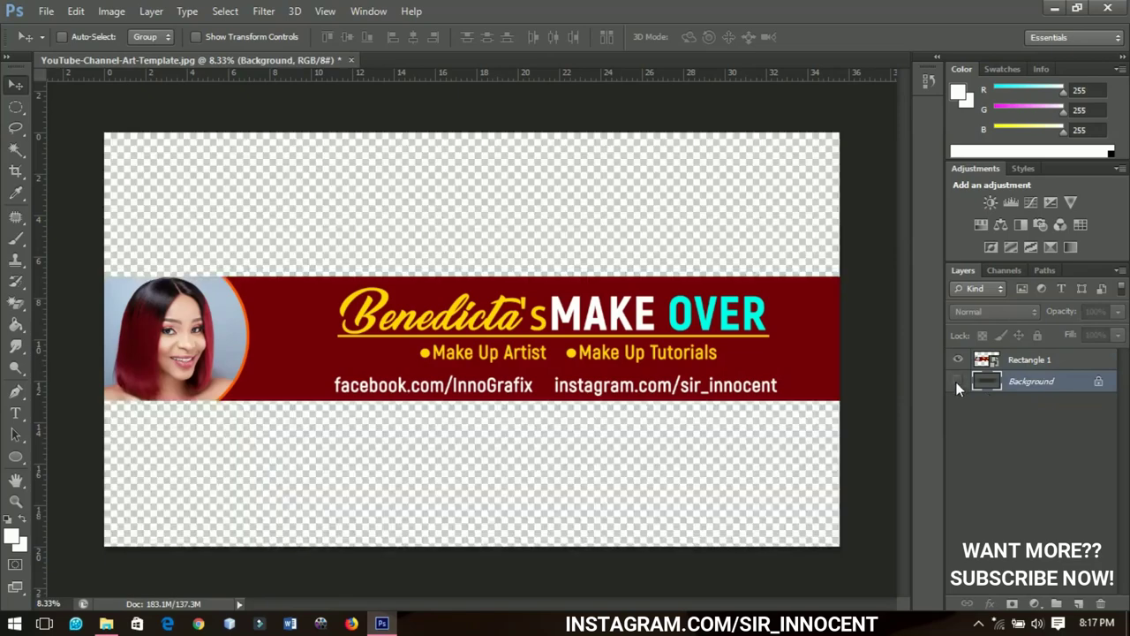
click(957, 381)
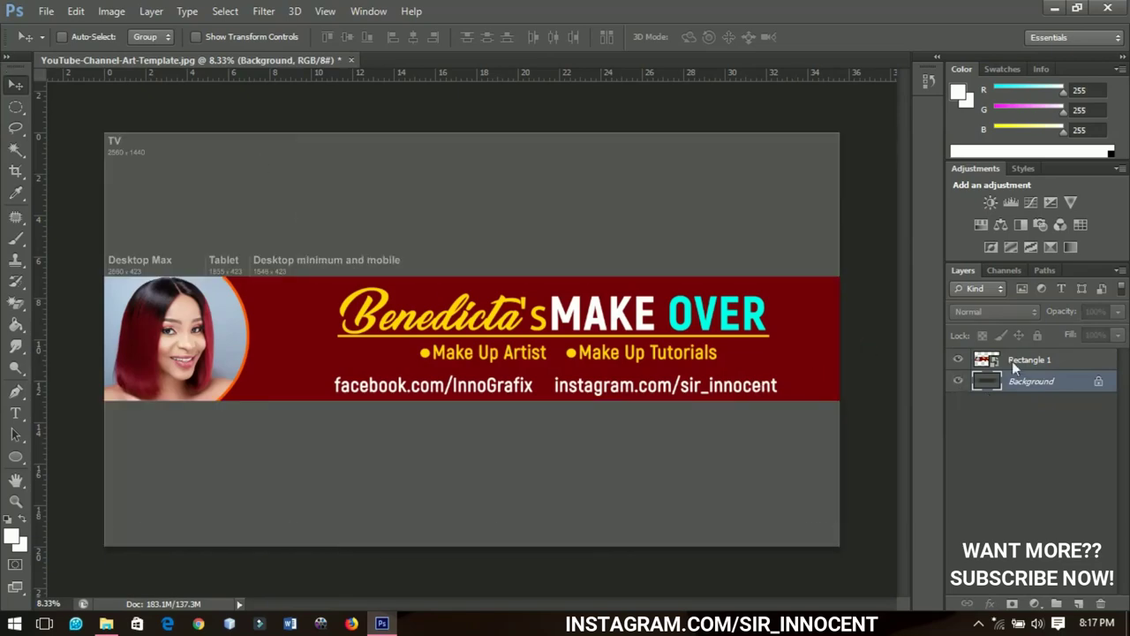
click(1034, 603)
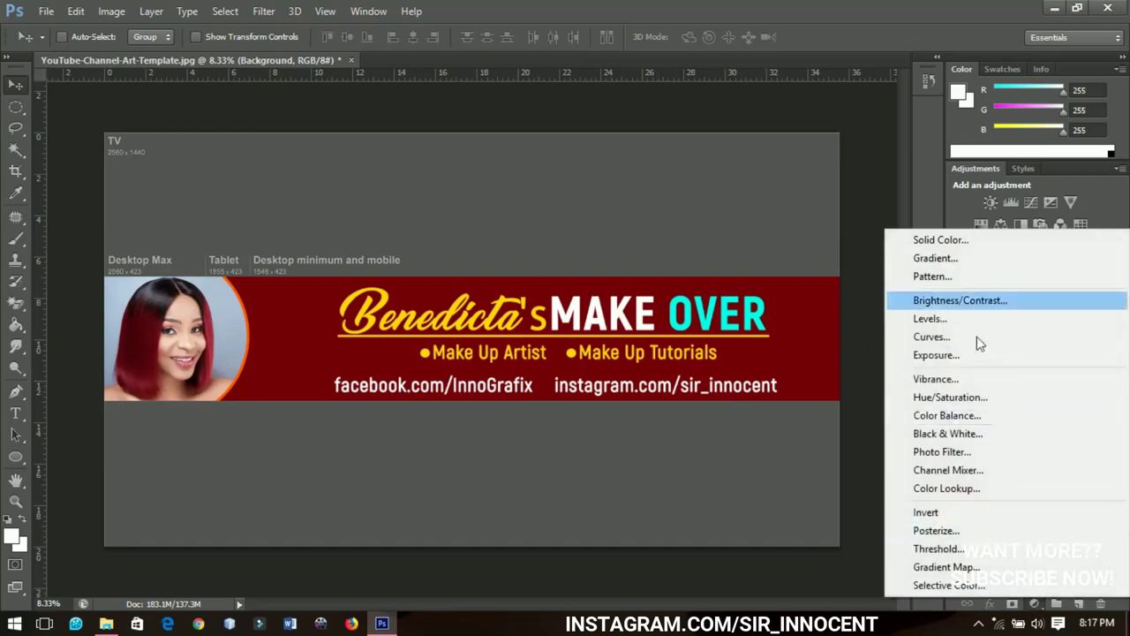
click(938, 245)
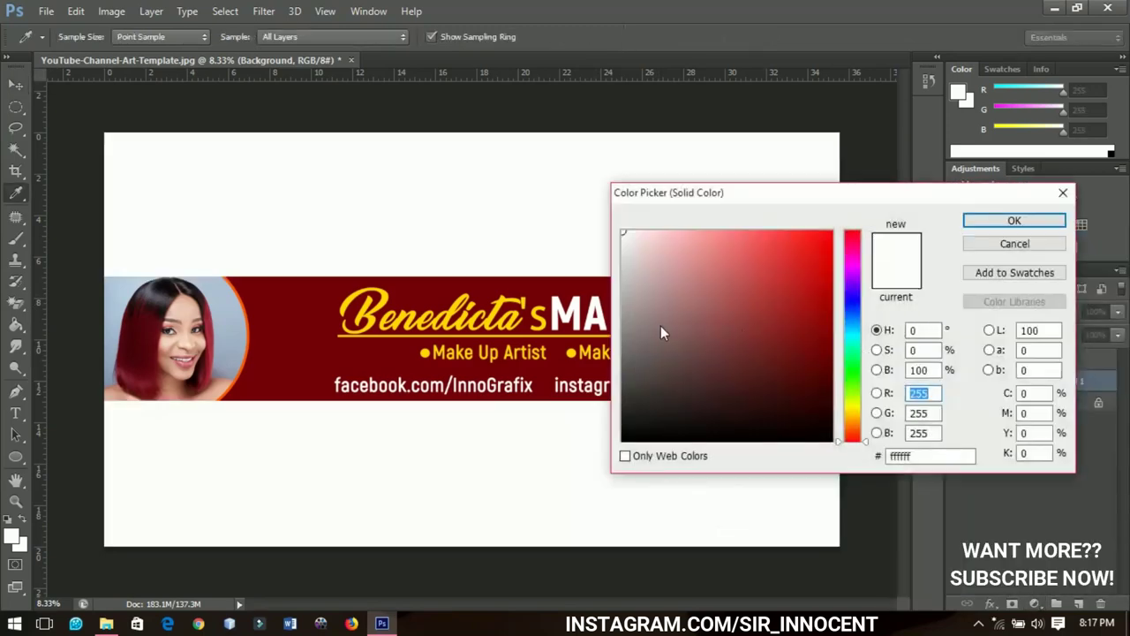
click(625, 315)
drag(625, 315, 623, 355)
click(619, 339)
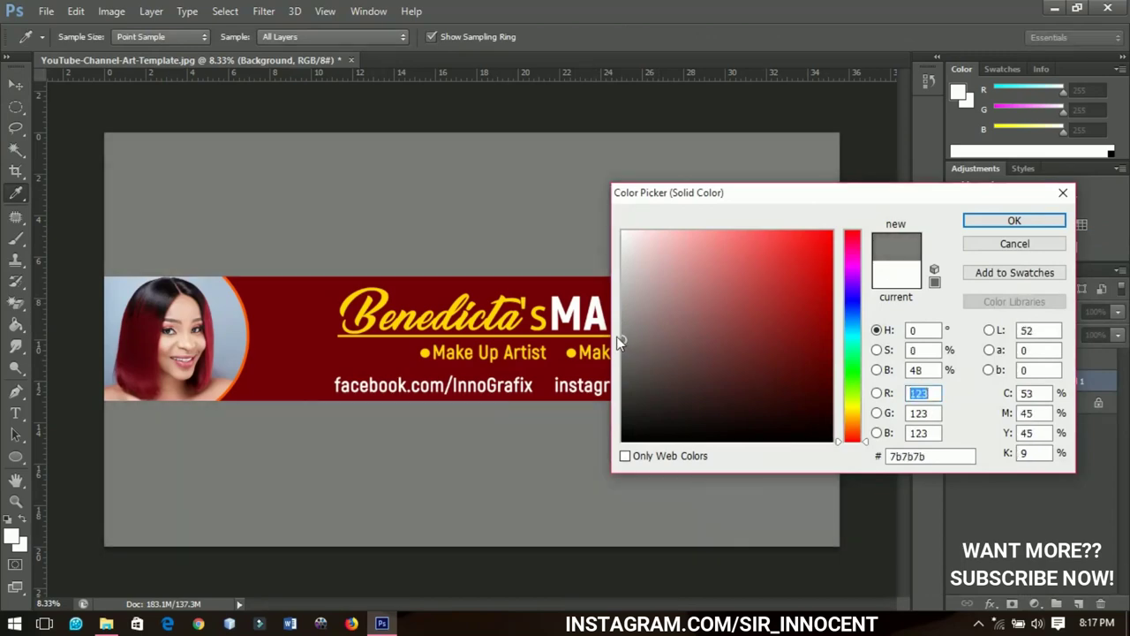
drag(625, 350, 620, 369)
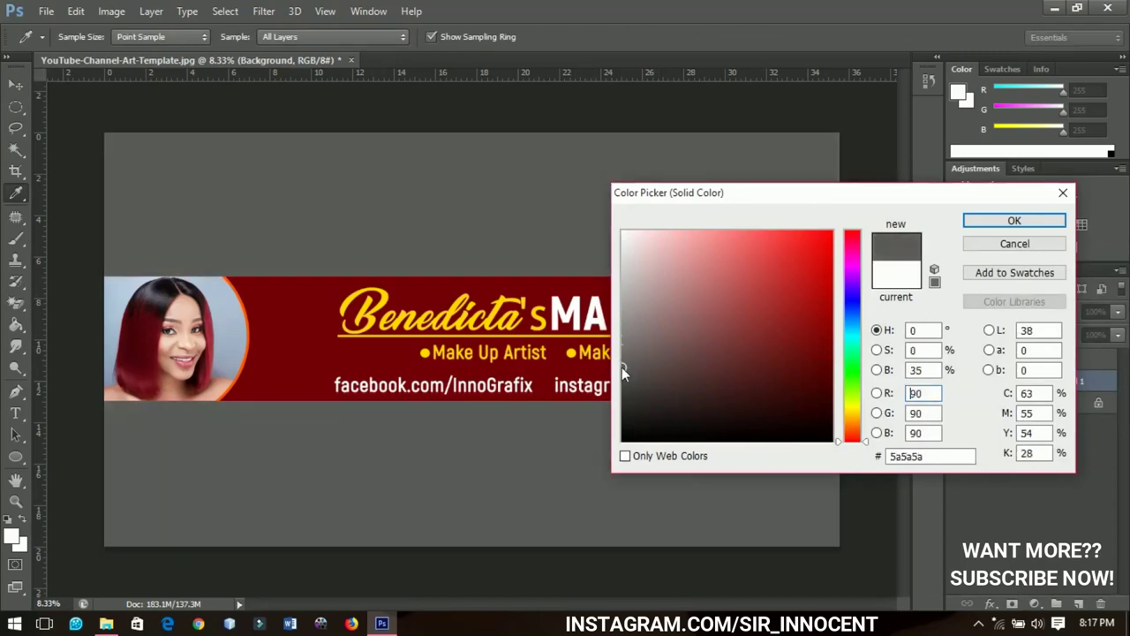
click(1007, 221)
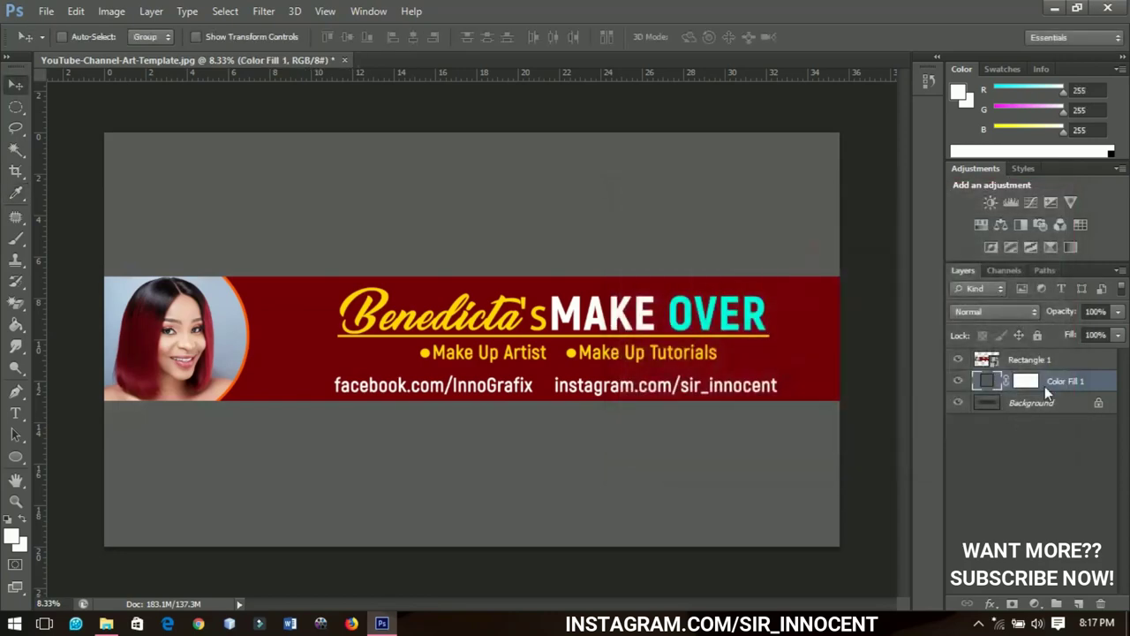
Apply a Drop Shadow to the Rectangle 1 layer with distance about 19 px, spread 18% and size 46 px.
click(1042, 365)
right_click(1042, 364)
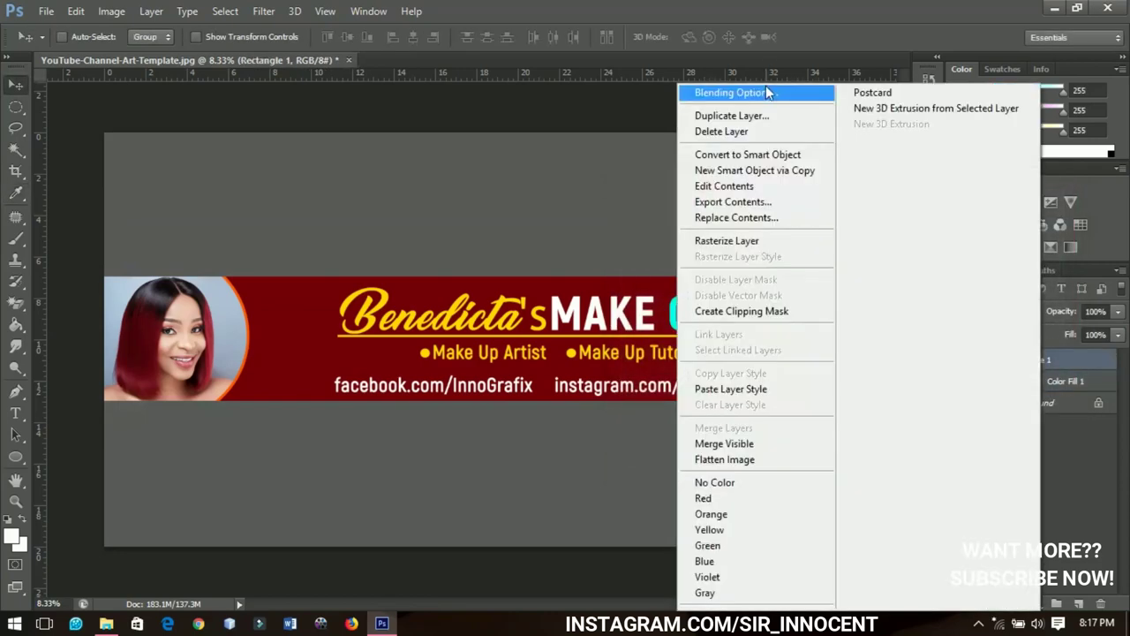
click(766, 91)
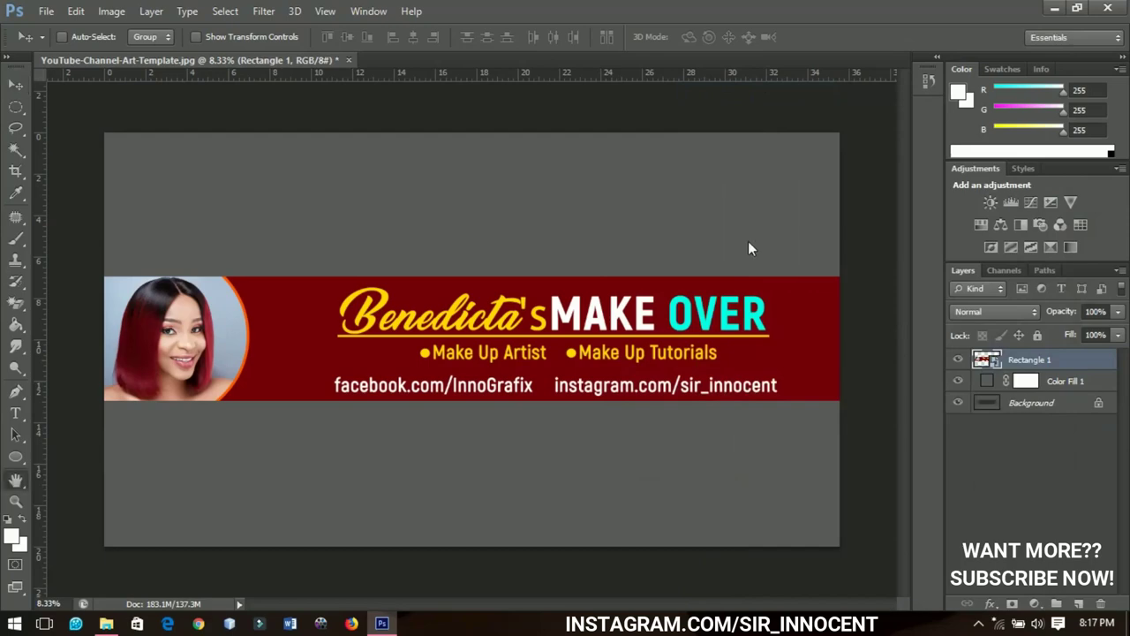
click(558, 497)
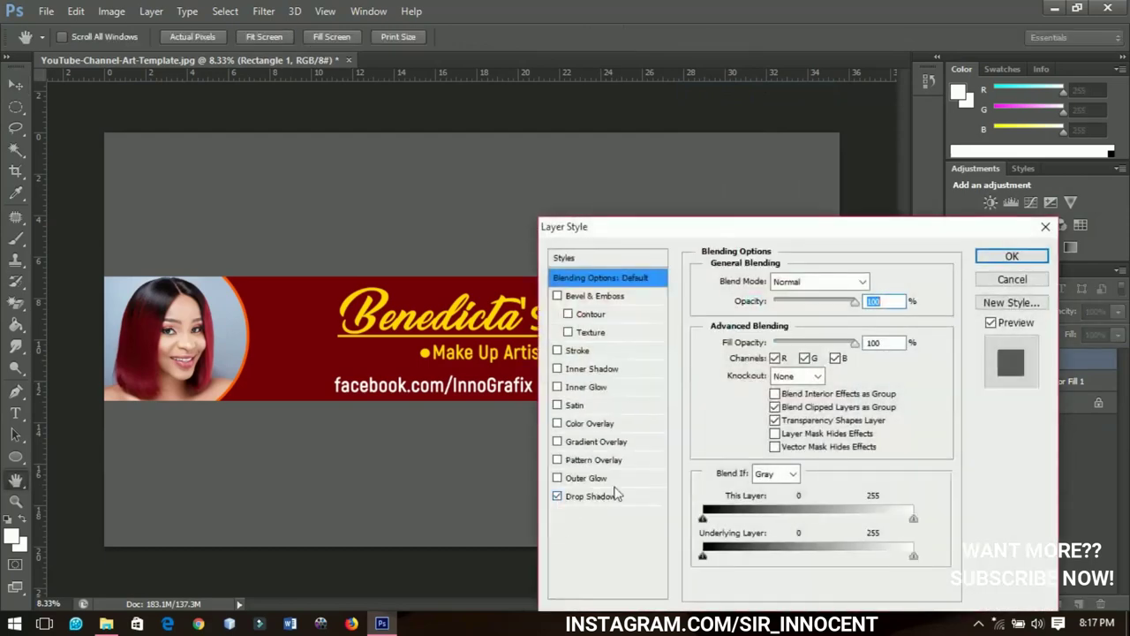
click(599, 498)
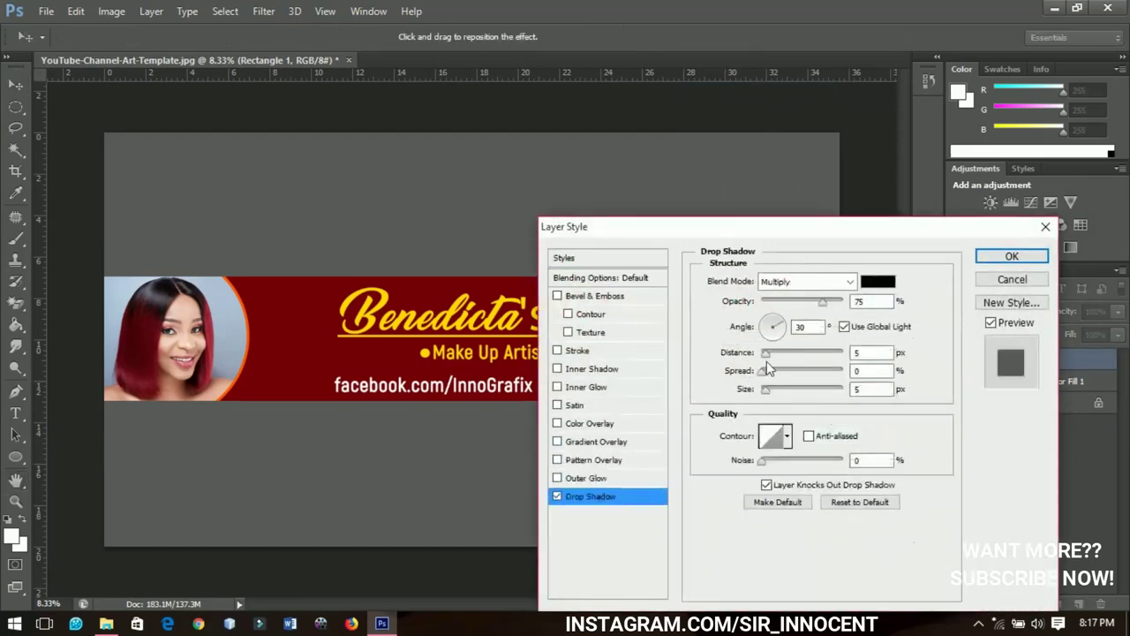
drag(766, 353, 780, 389)
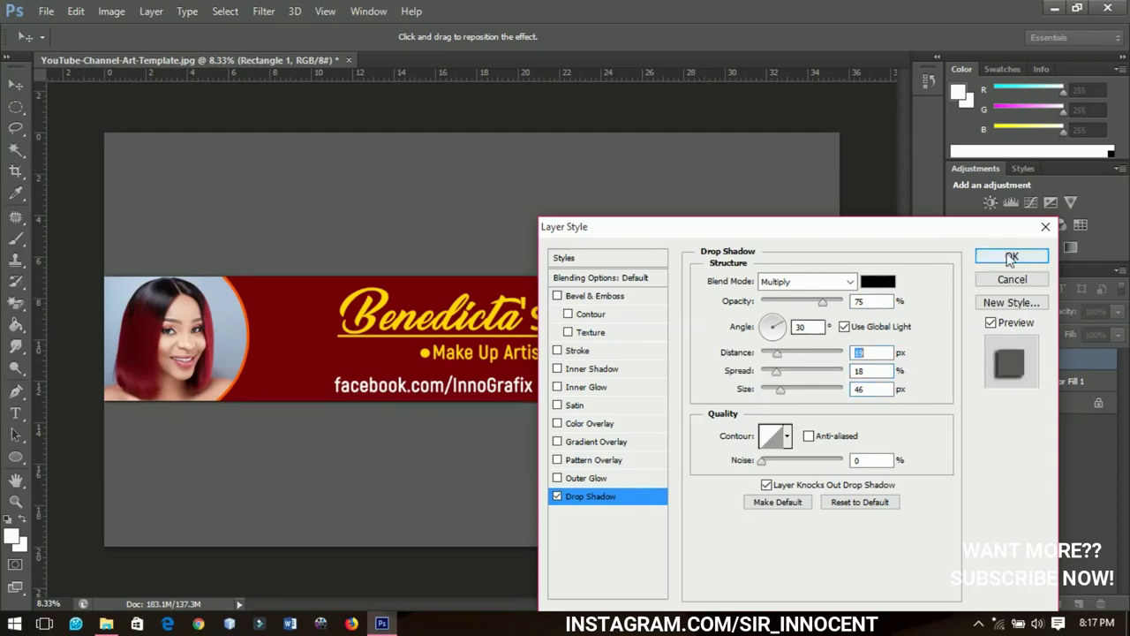
click(1012, 256)
click(1112, 360)
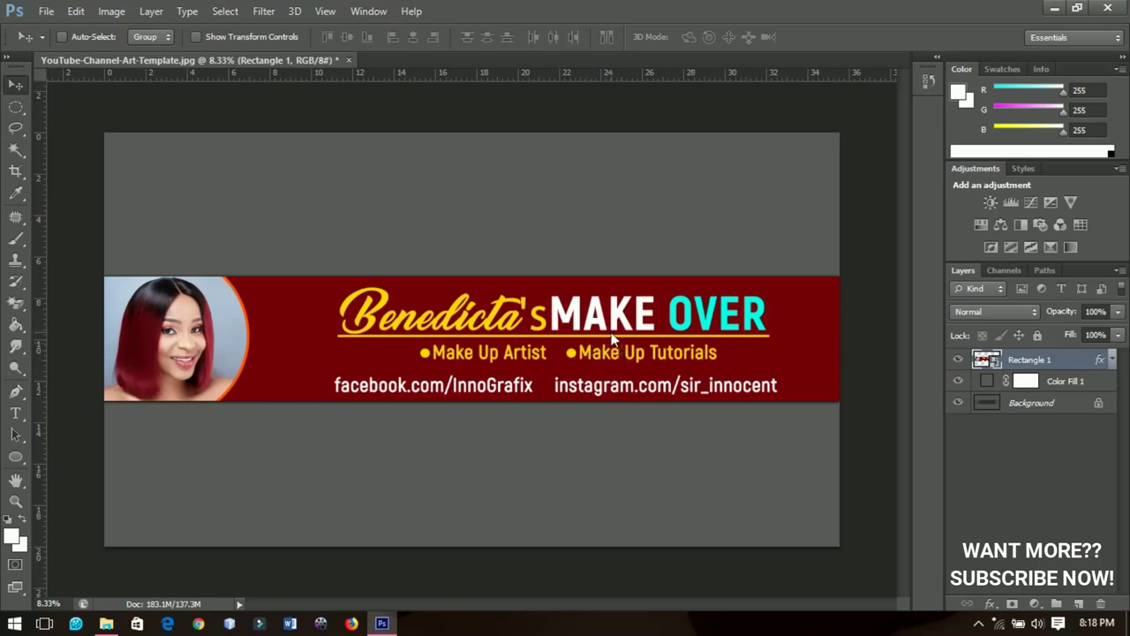
Save a JPEG copy of the banner to the Desktop as "Make up channel art" at quality 12 (Maximum), Baseline (Standard).
click(47, 11)
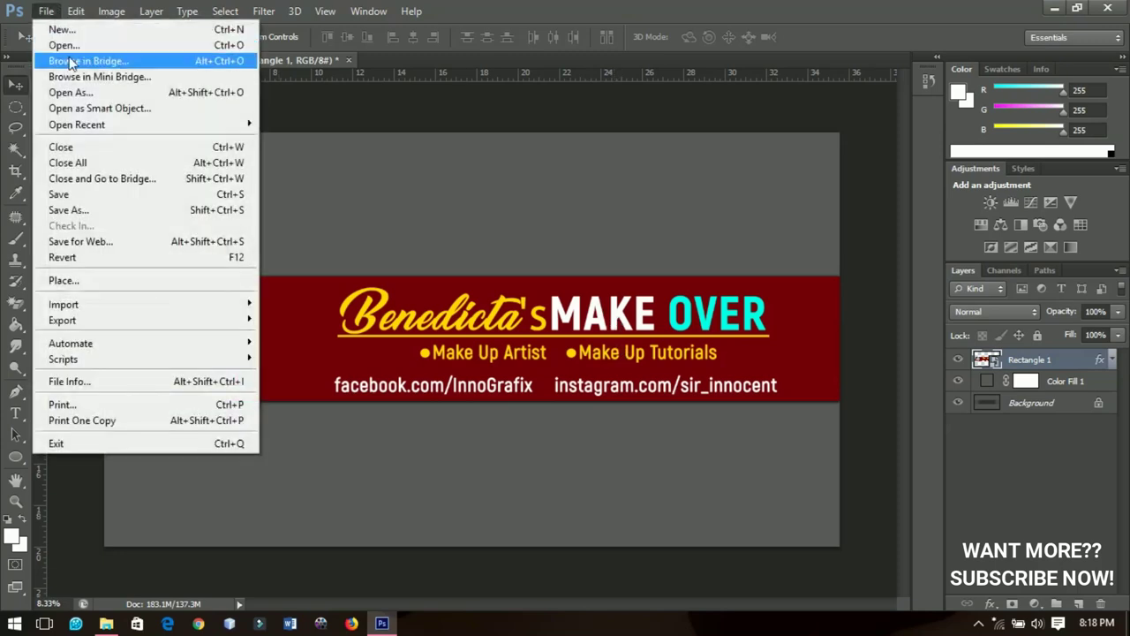
click(91, 212)
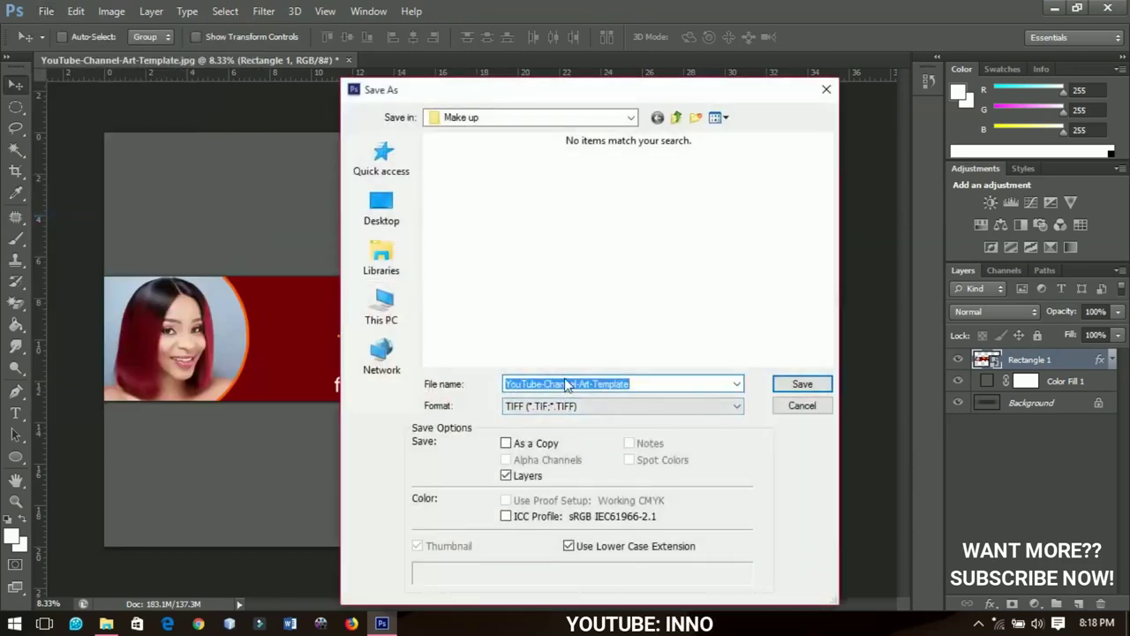
text(Ma)
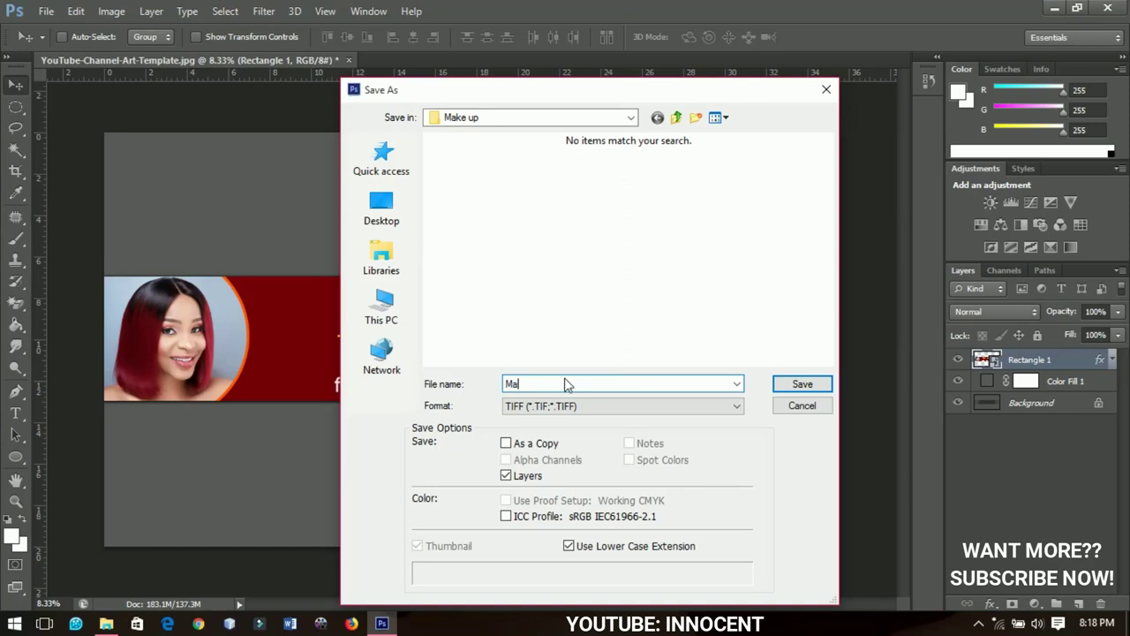
text(ke up chann)
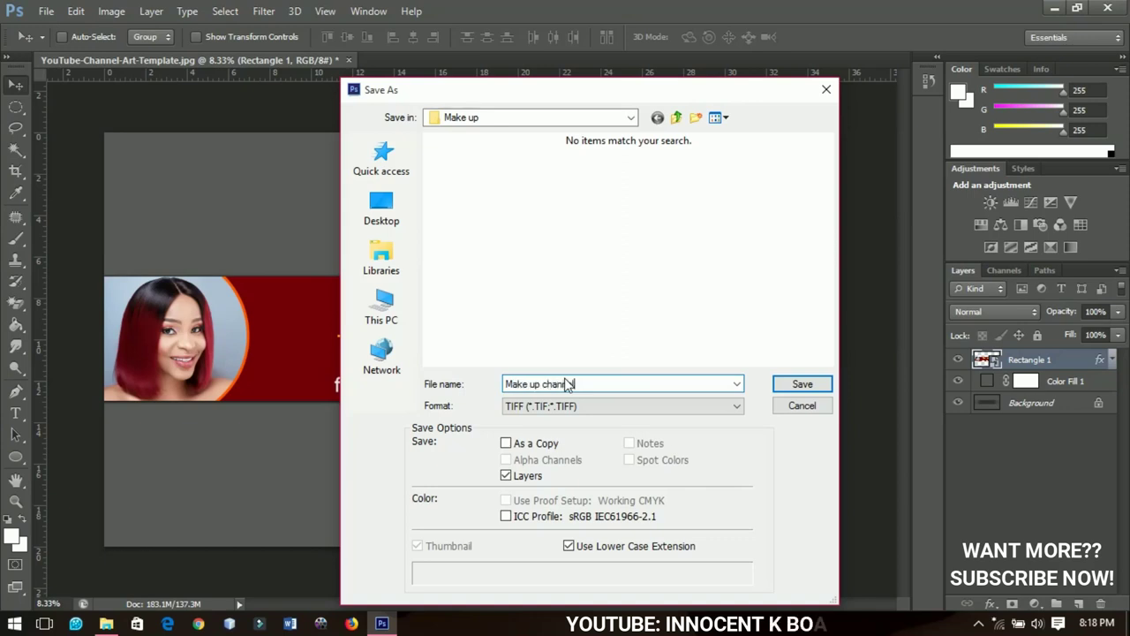
text( art)
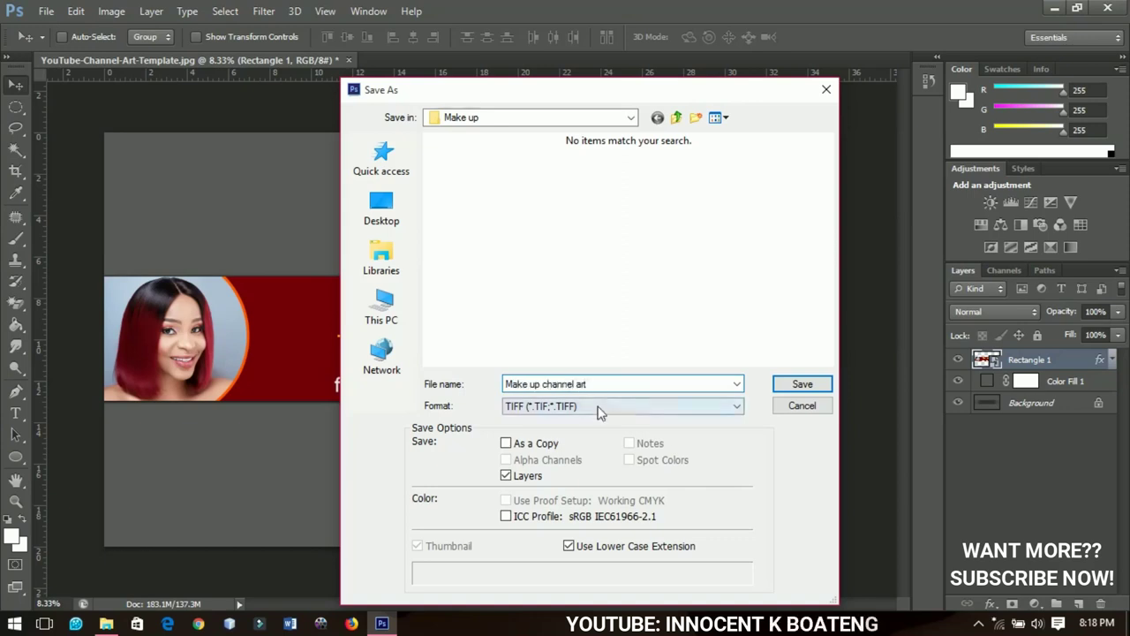
click(610, 406)
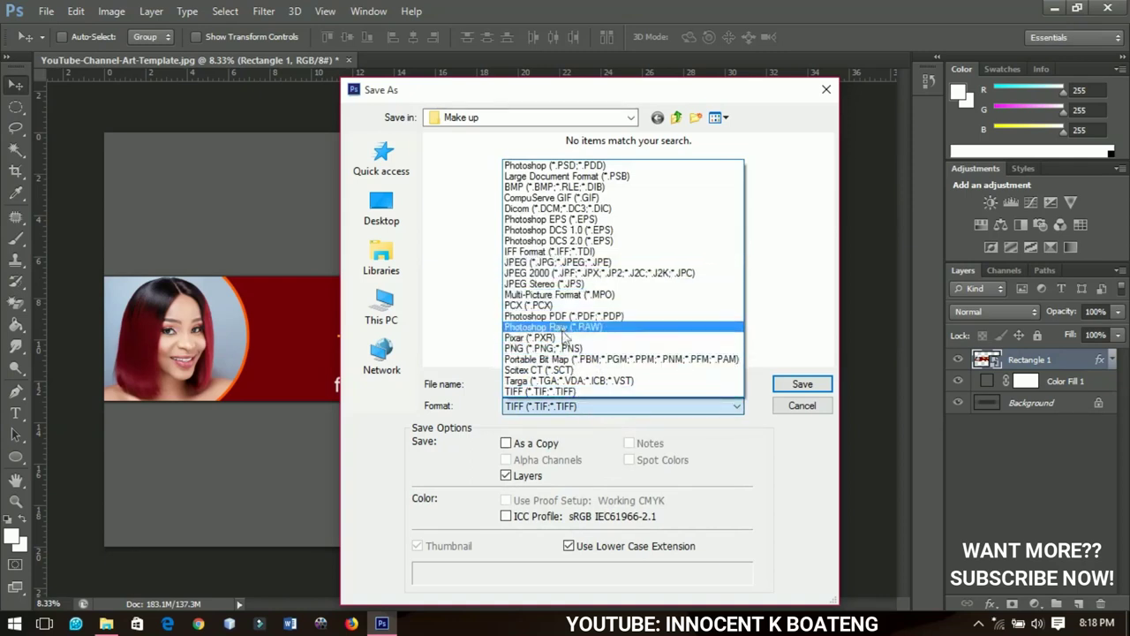
click(565, 262)
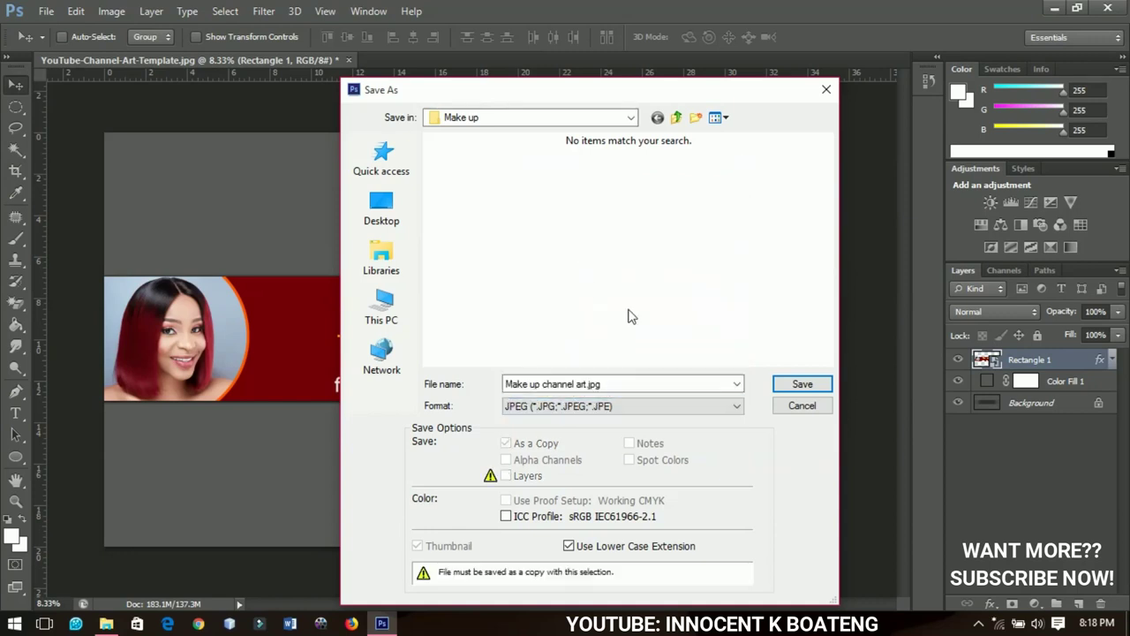
click(393, 219)
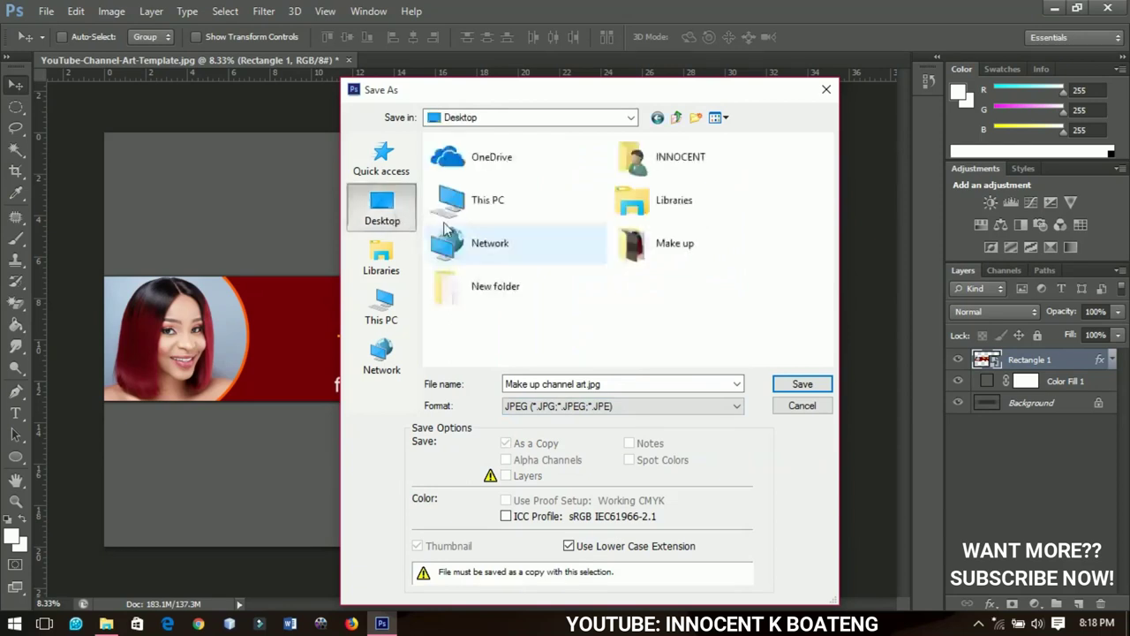
click(792, 389)
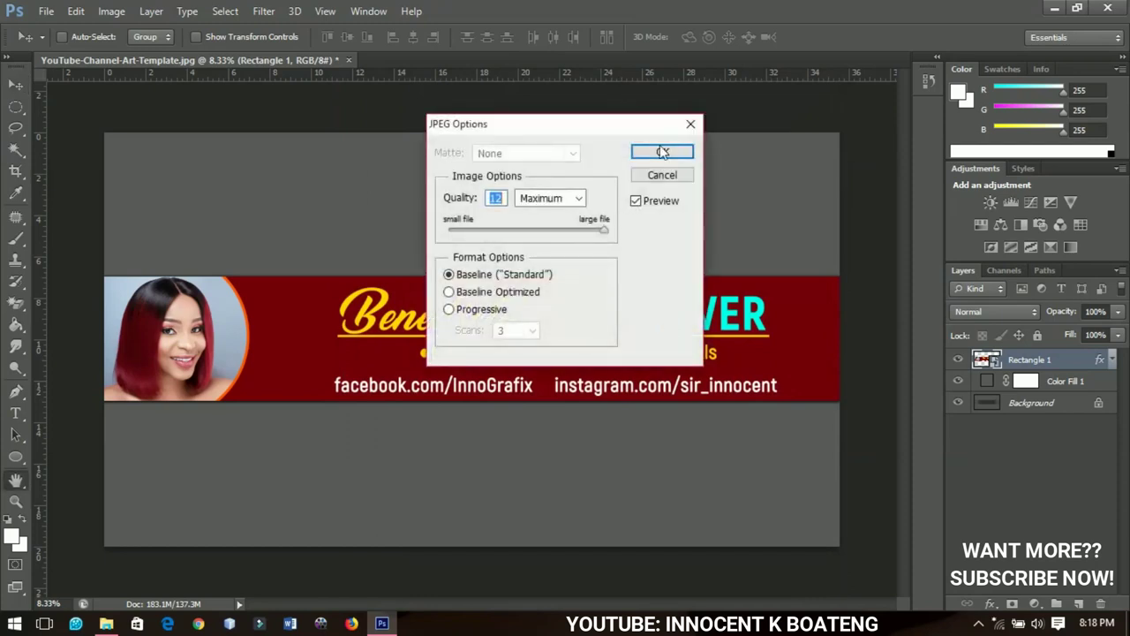
click(662, 152)
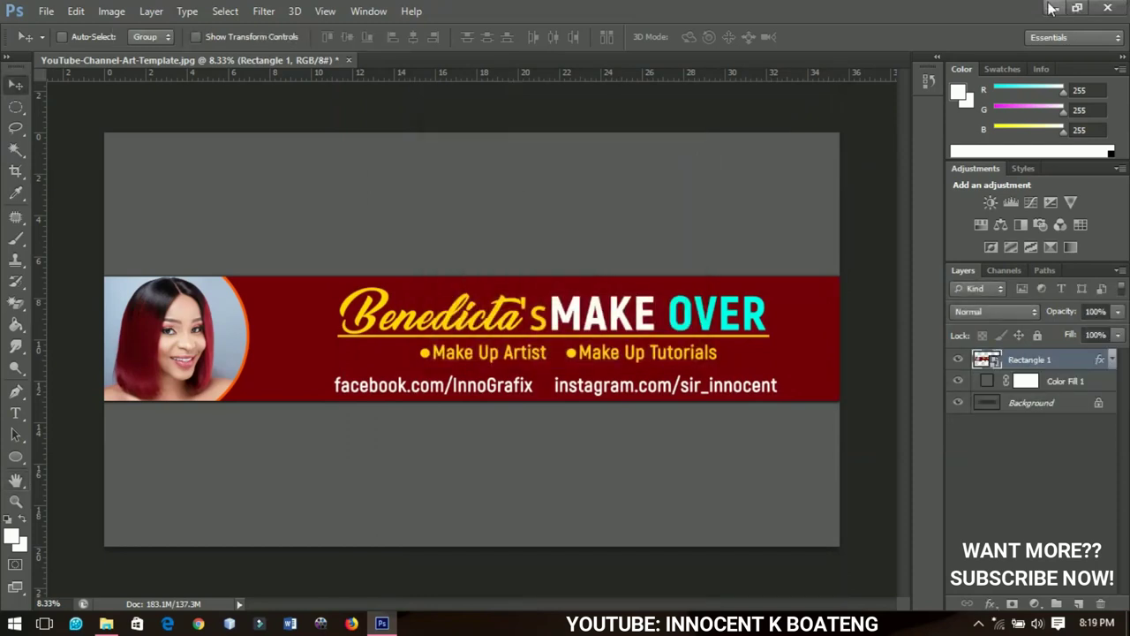
Minimize the editor and open the exported Make up channel art image from the desktop in Photos.
click(1054, 8)
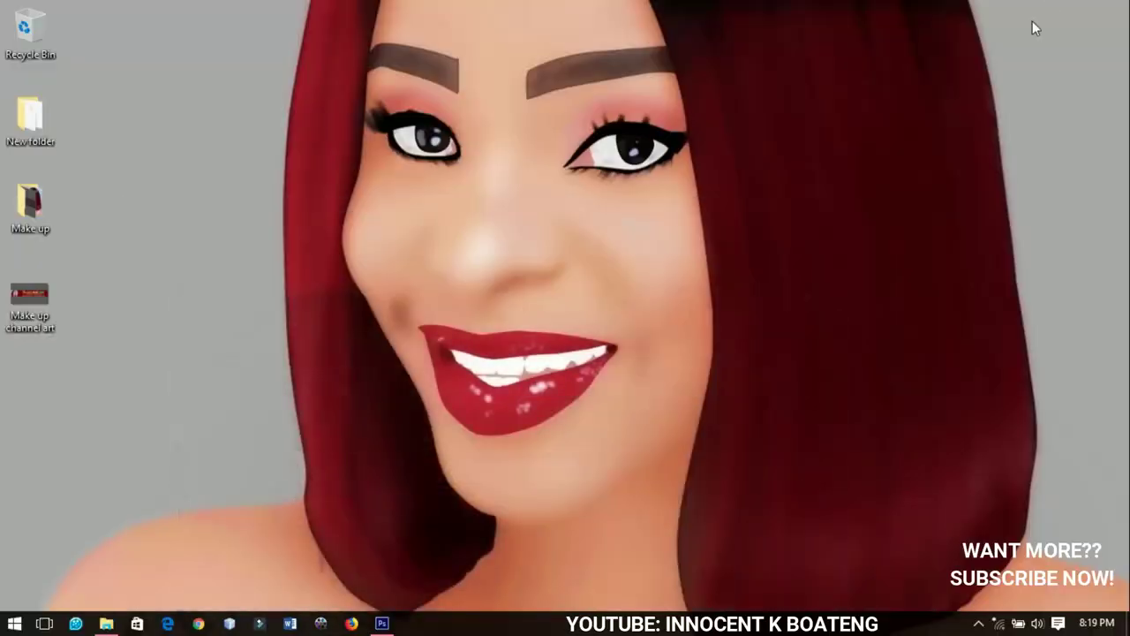
double_click(13, 304)
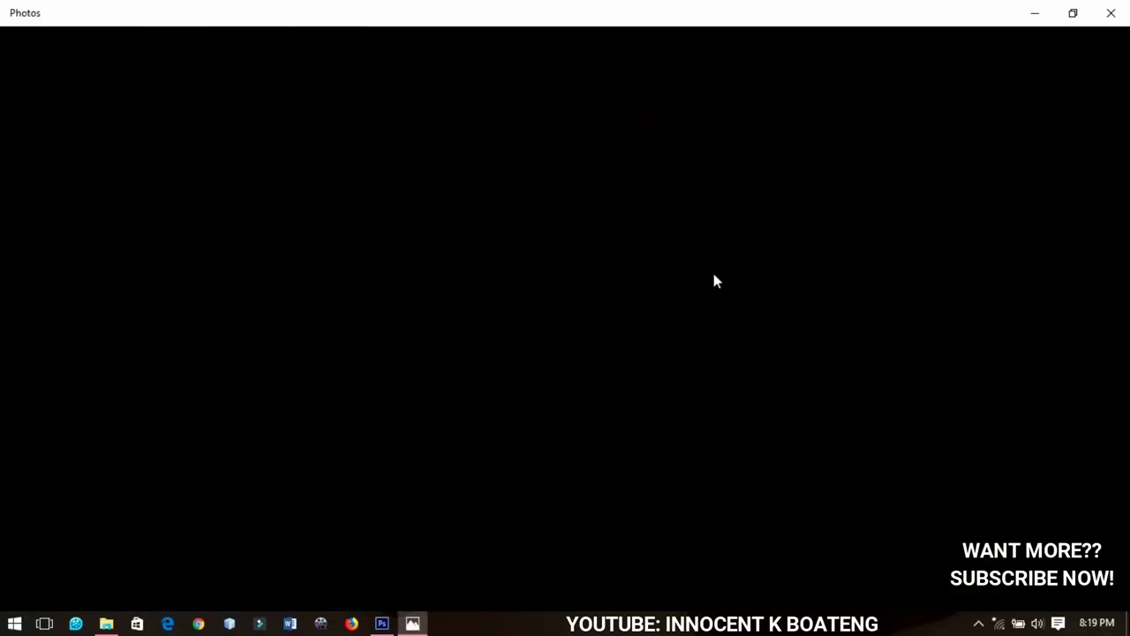